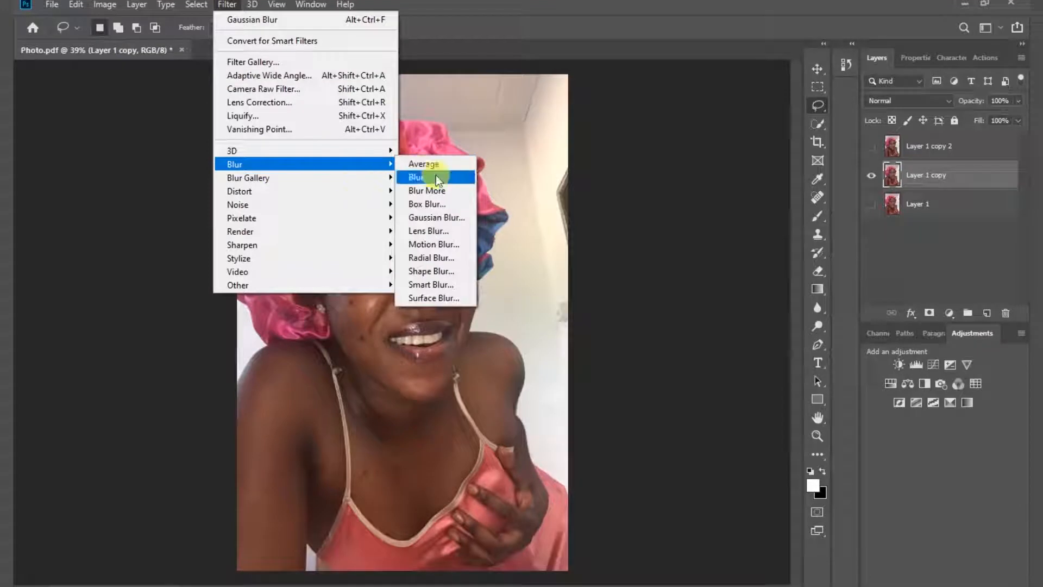
- Apply a Gaussian Blur with a radius of 7.0 pixels to Layer 1 copy
{"action": "left_click", "coordinate": [438, 218]}
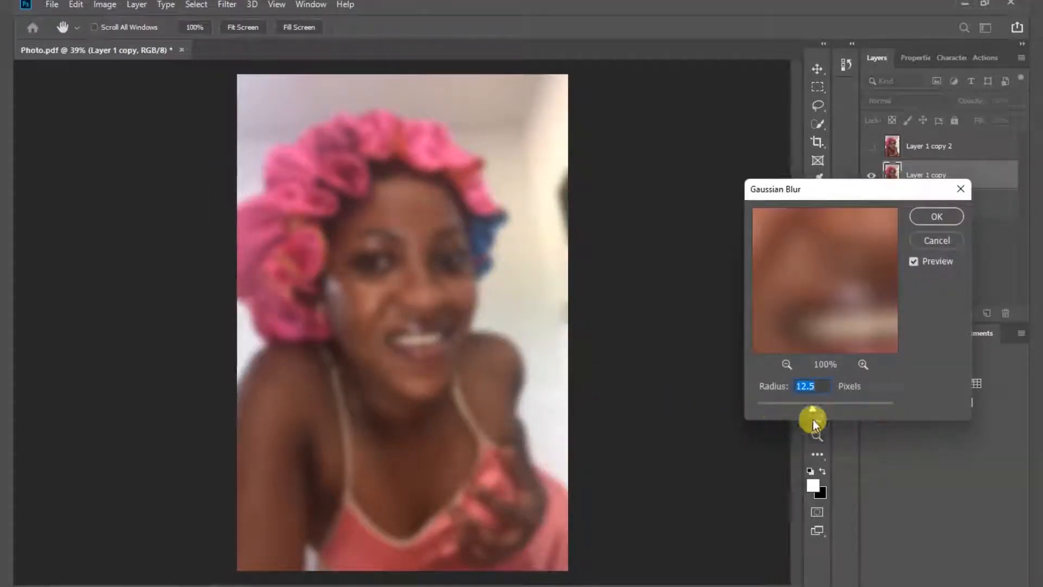
{"action": "left_click_drag", "start_coordinate": [812, 410], "coordinate": [784, 411]}
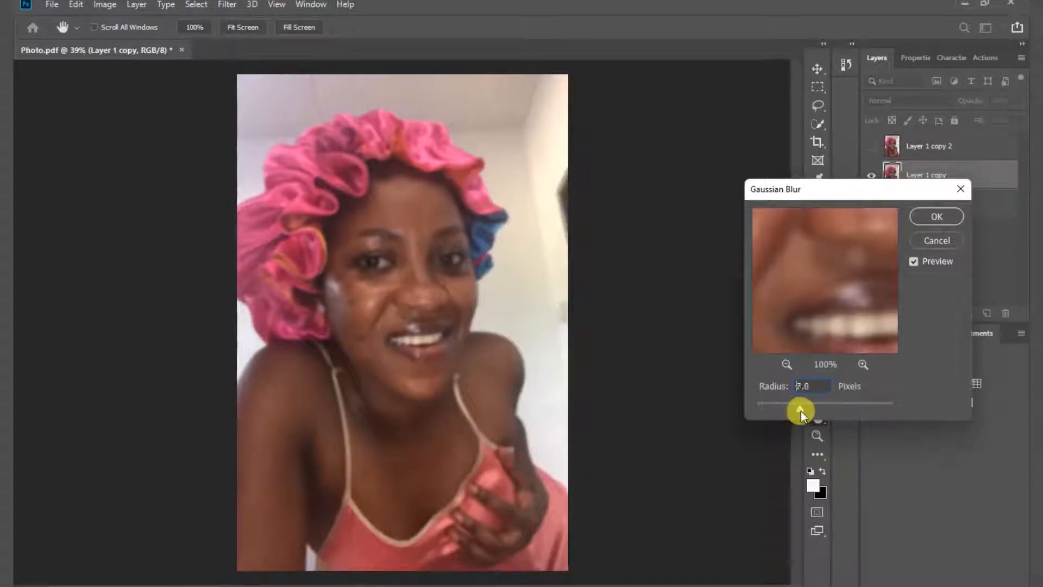
{"action": "left_click_drag", "start_coordinate": [801, 411], "coordinate": [802, 411]}
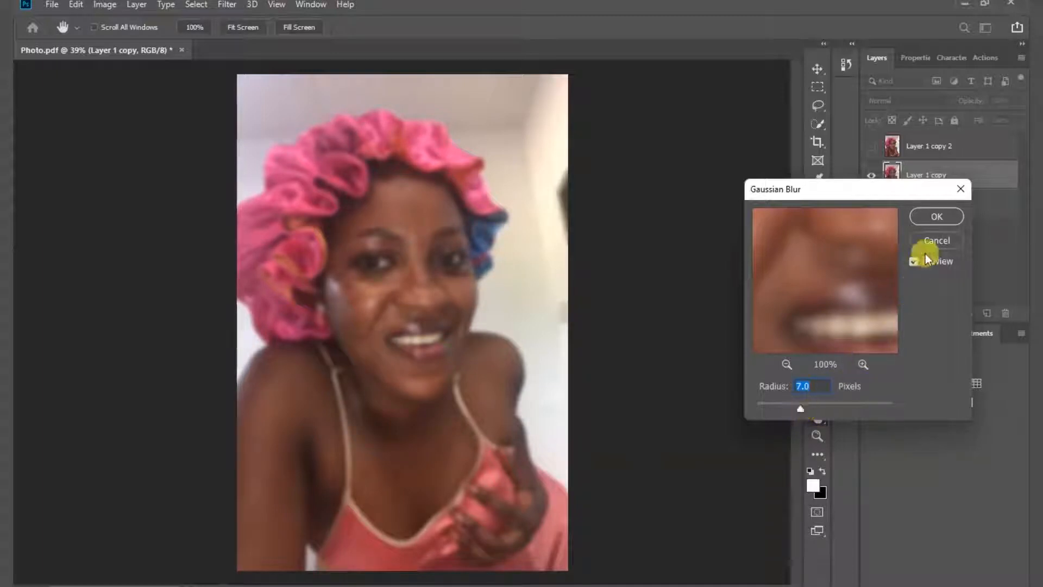
{"action": "left_click", "coordinate": [936, 217]}
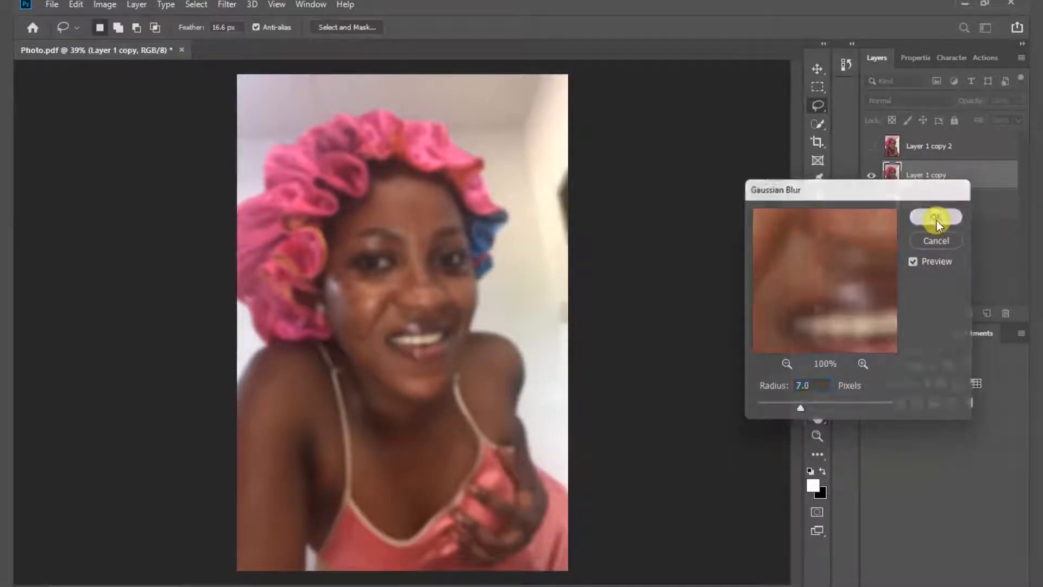
- Show Layer 1 copy 2 and run Apply Image on it, using Layer 1 copy, Subtract blending, scale 2 and offset 128
{"action": "left_click", "coordinate": [871, 147]}
{"action": "left_click", "coordinate": [953, 154]}
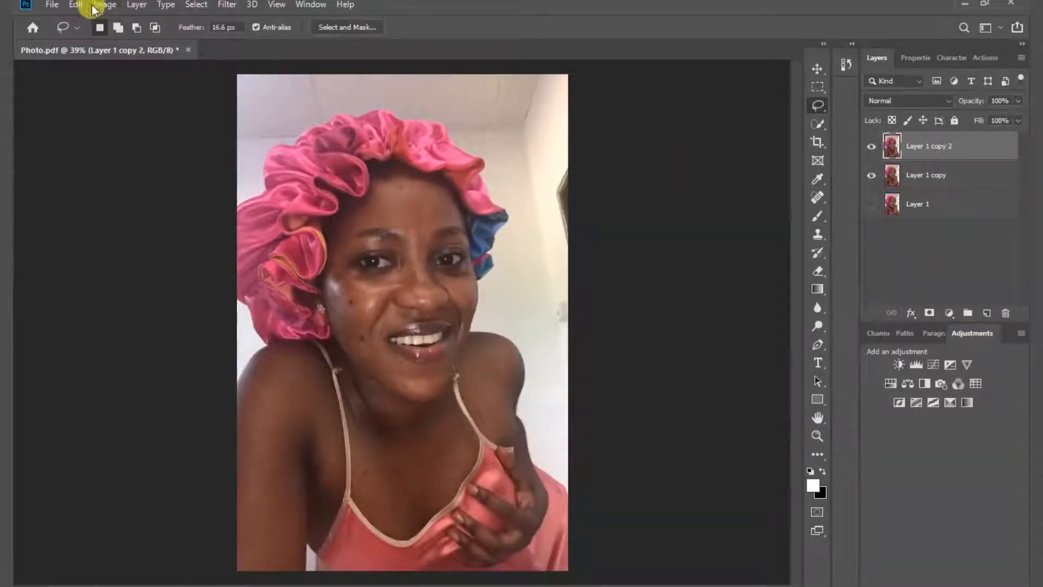
{"action": "left_click", "coordinate": [95, 8]}
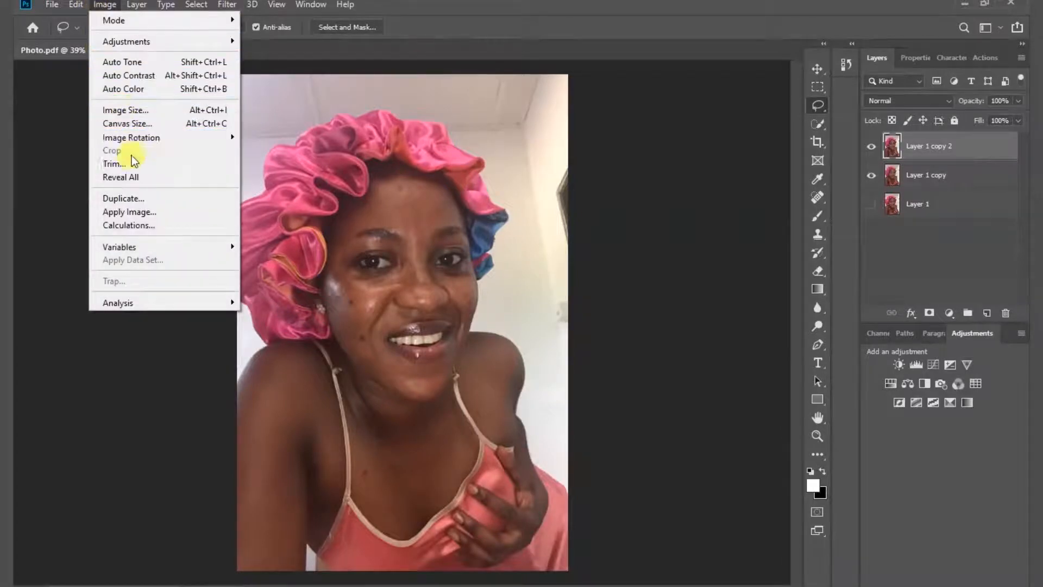
{"action": "left_click", "coordinate": [183, 210]}
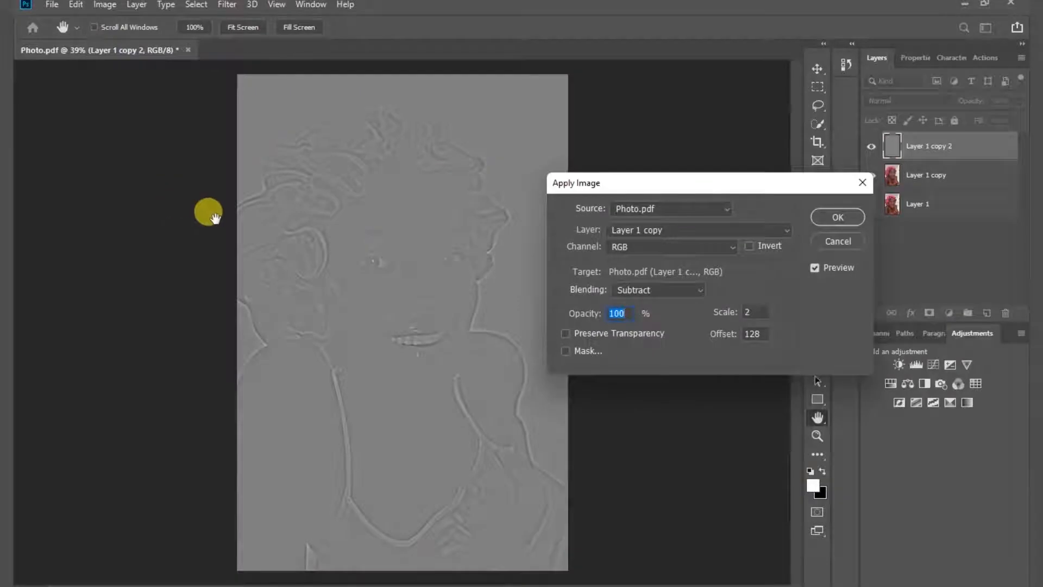
{"action": "left_click", "coordinate": [787, 230]}
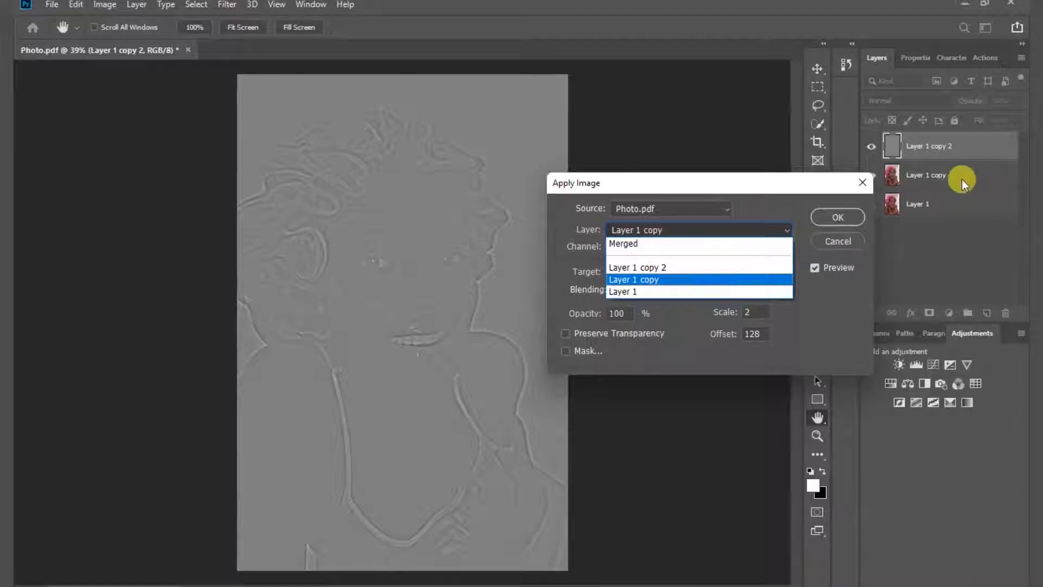
{"action": "left_click", "coordinate": [666, 280]}
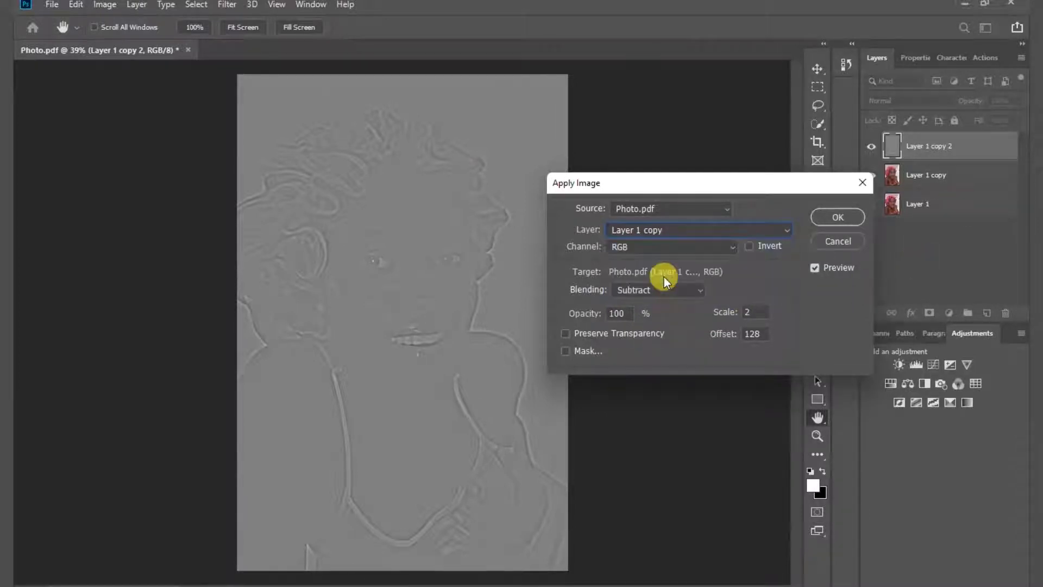
{"action": "left_click", "coordinate": [703, 288]}
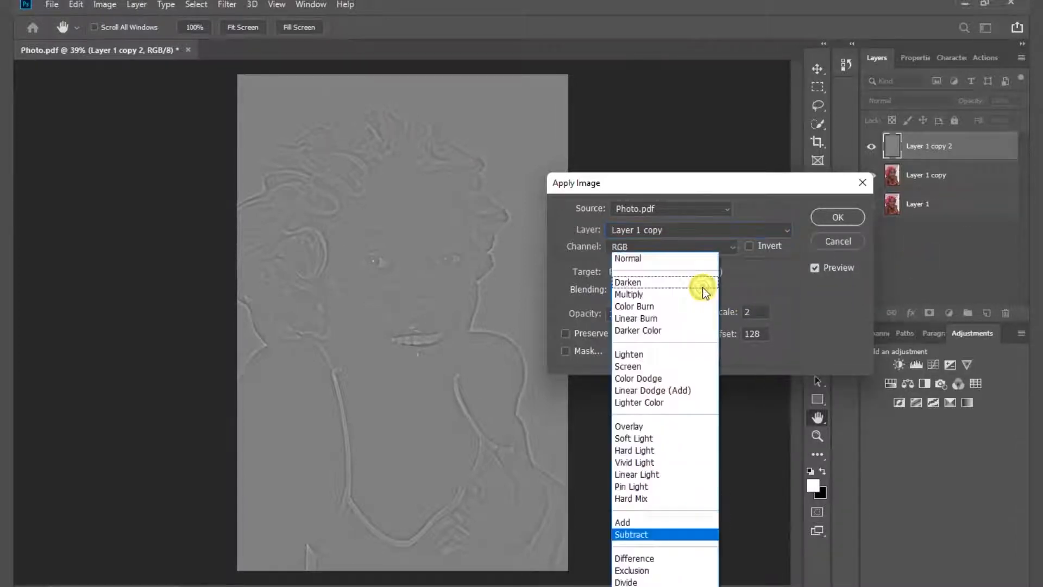
{"action": "left_click", "coordinate": [638, 534]}
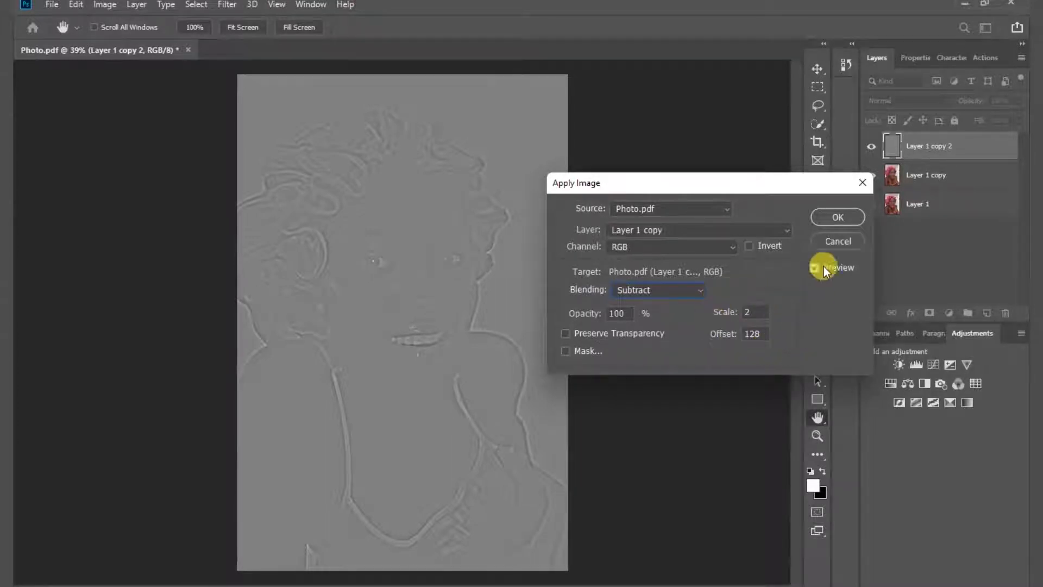
{"action": "left_click", "coordinate": [845, 220]}
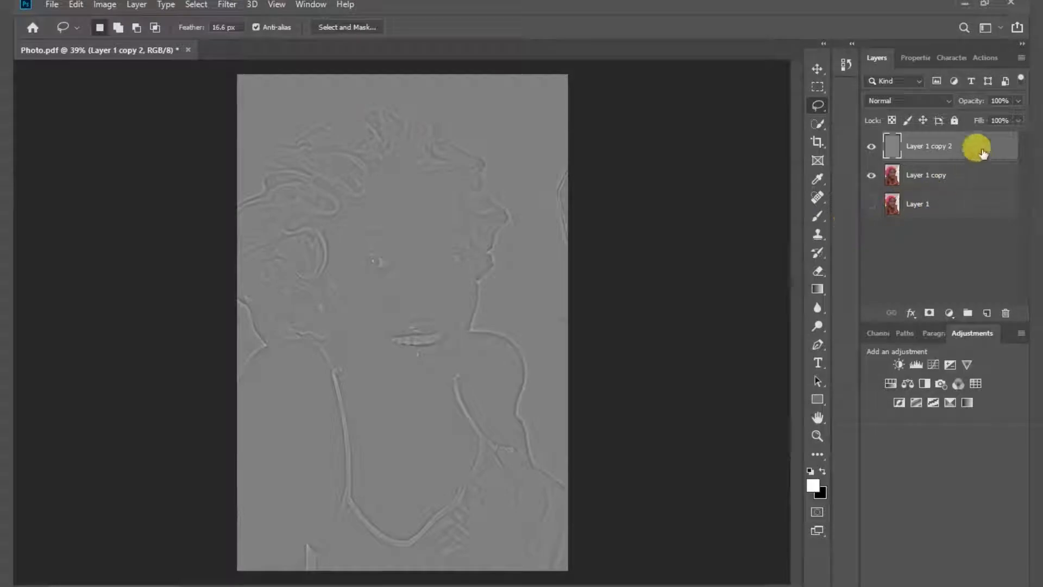
- Set Layer 1 copy 2 to Linear Light and group it with Layer 1 copy under the name F S
{"action": "left_click", "coordinate": [947, 101]}
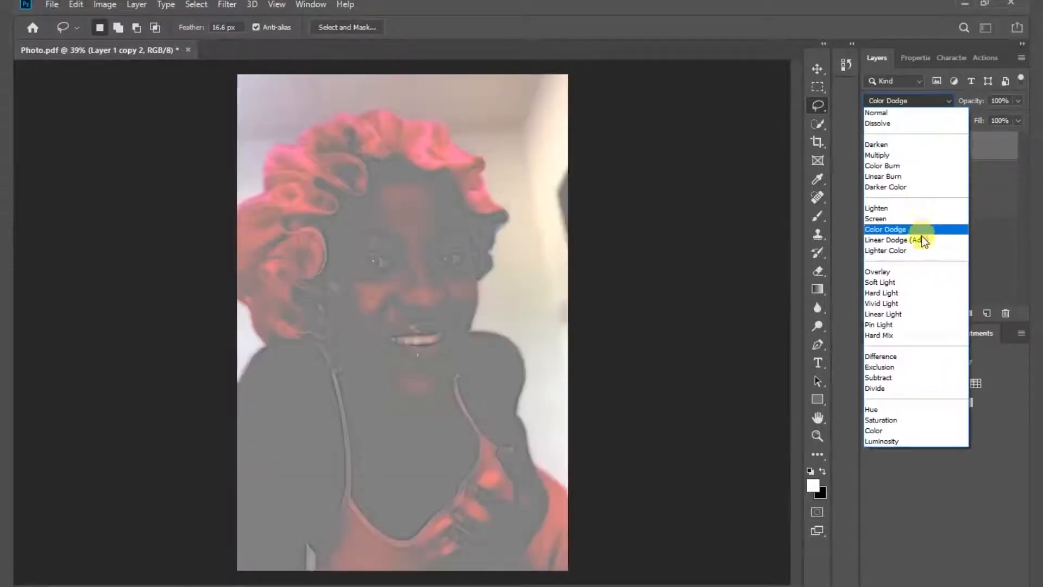
{"action": "left_click", "coordinate": [899, 314]}
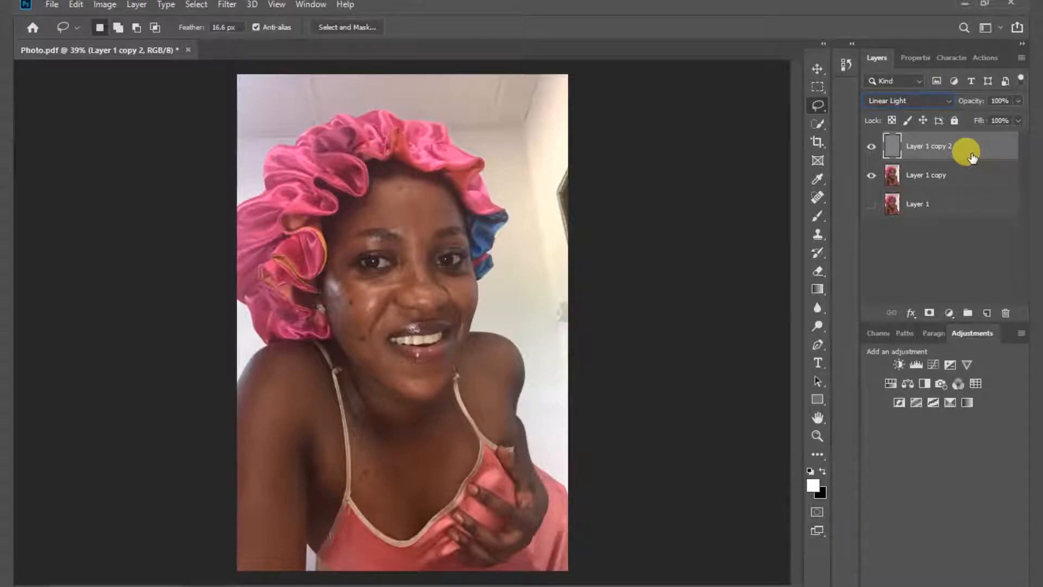
{"action": "left_click", "coordinate": [968, 183], "text": "shift"}
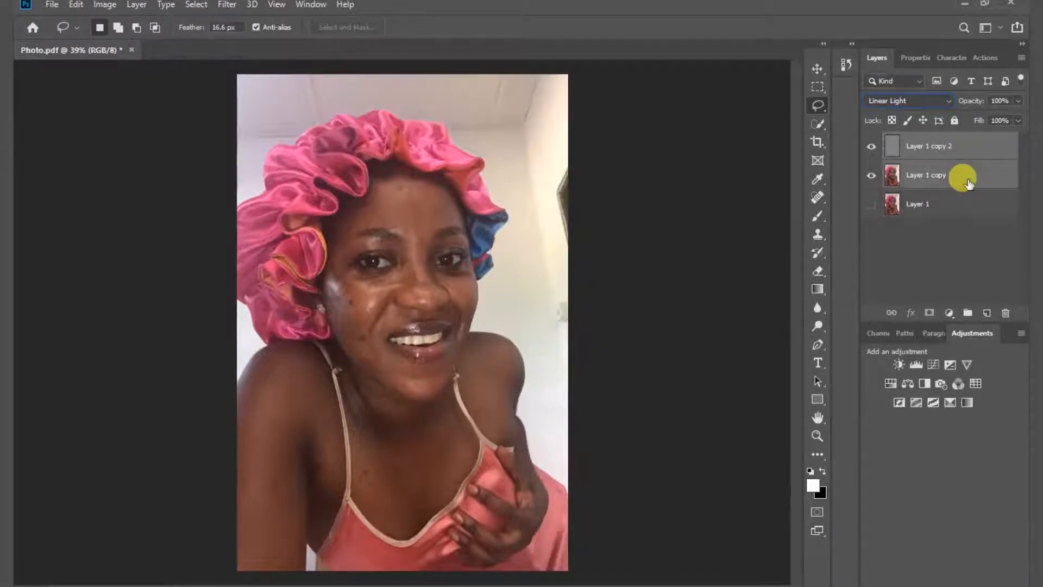
{"action": "left_click", "coordinate": [967, 314]}
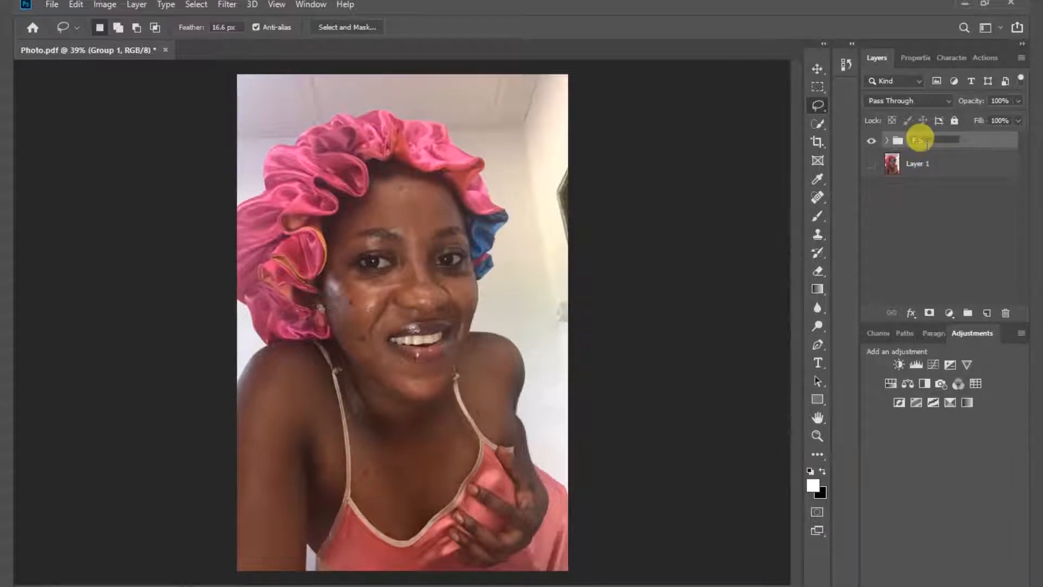
{"action": "left_click", "coordinate": [932, 226]}
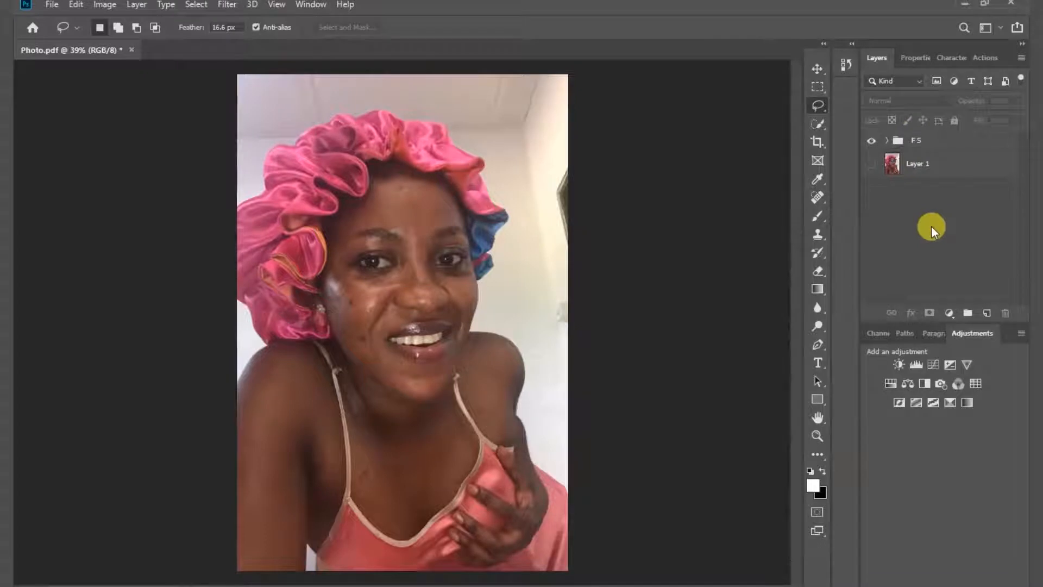
- Remove the forehead and brow-area blemishes on Layer 1 copy 2 in the F S group with the Clone Stamp, sampling nearby clean skin
{"action": "left_click", "coordinate": [886, 141]}
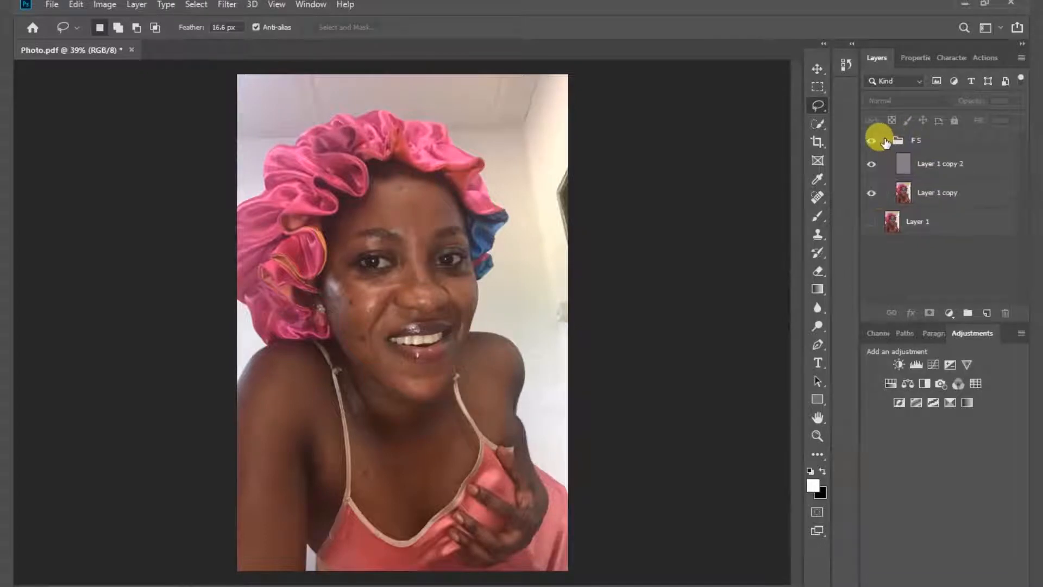
{"action": "left_click", "coordinate": [957, 171]}
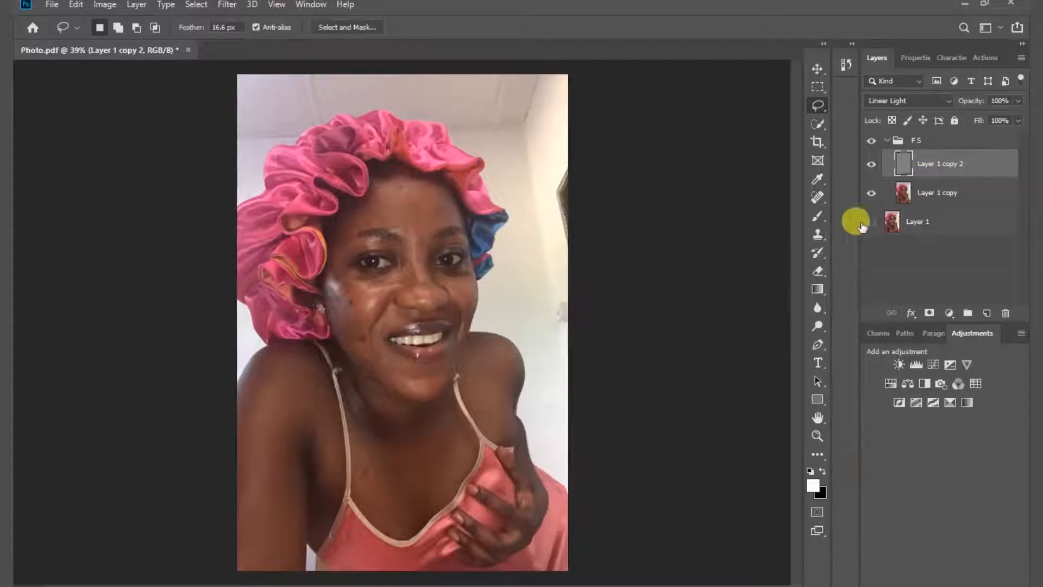
{"action": "left_click", "coordinate": [818, 234]}
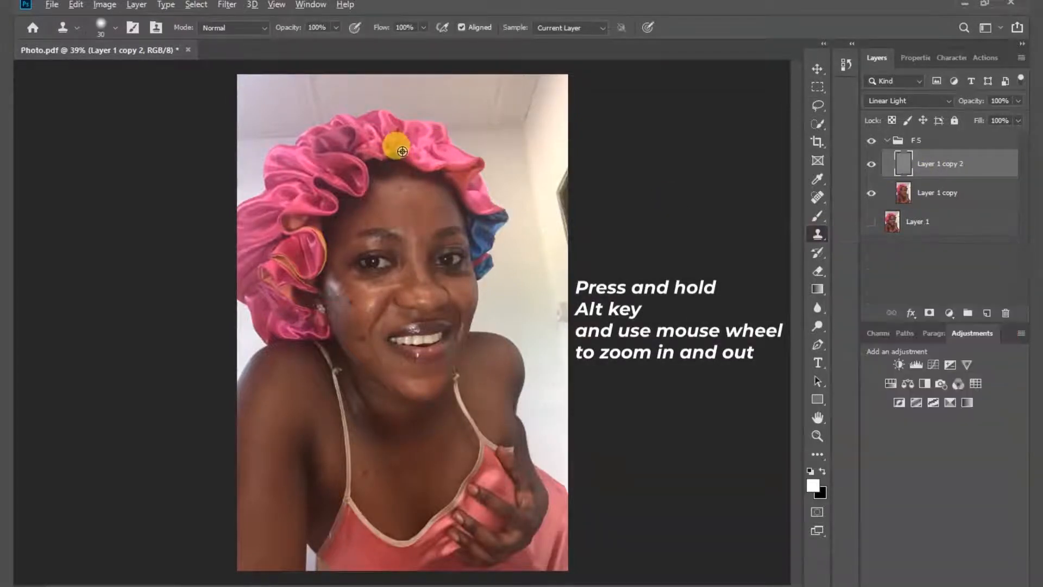
{"action": "scroll", "coordinate": [392, 144], "scroll_direction": "up", "scroll_amount": 3}
{"action": "scroll", "coordinate": [386, 158], "scroll_direction": "up", "scroll_amount": 2}
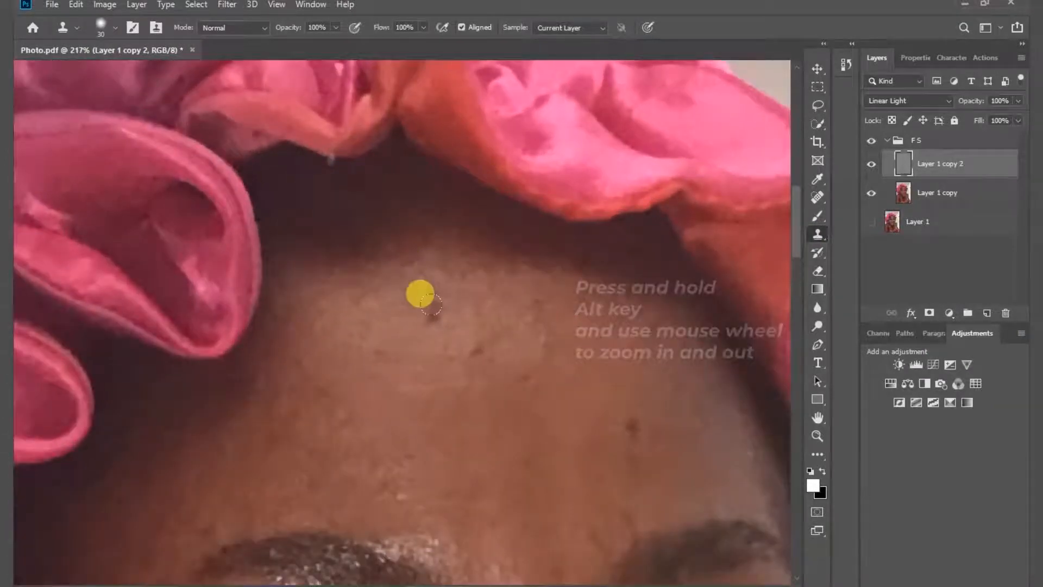
{"action": "left_click", "coordinate": [361, 313], "text": "alt"}
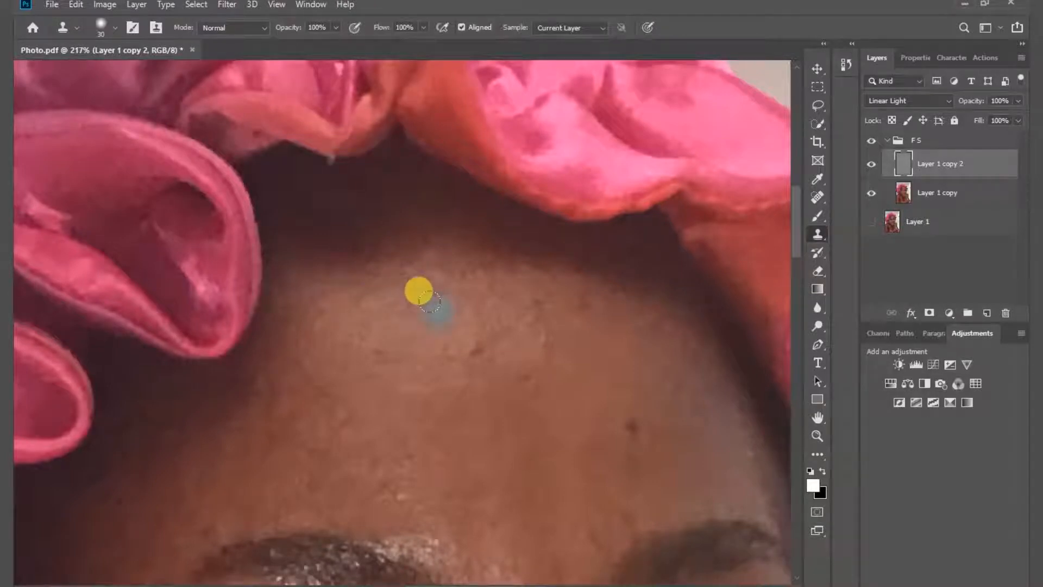
{"action": "scroll", "coordinate": [460, 332], "scroll_direction": "down", "scroll_amount": 3}
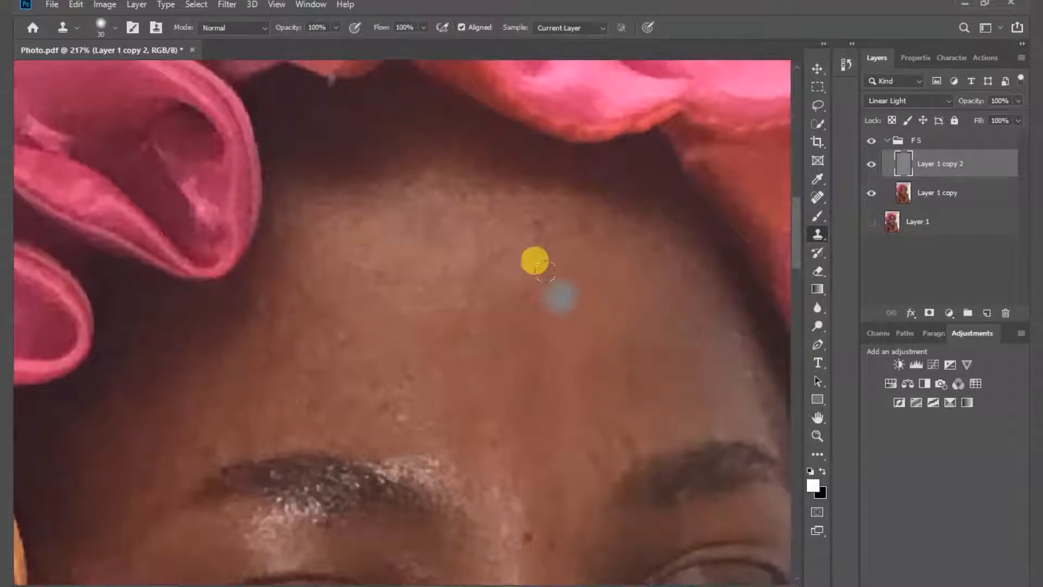
{"action": "left_click", "coordinate": [580, 231]}
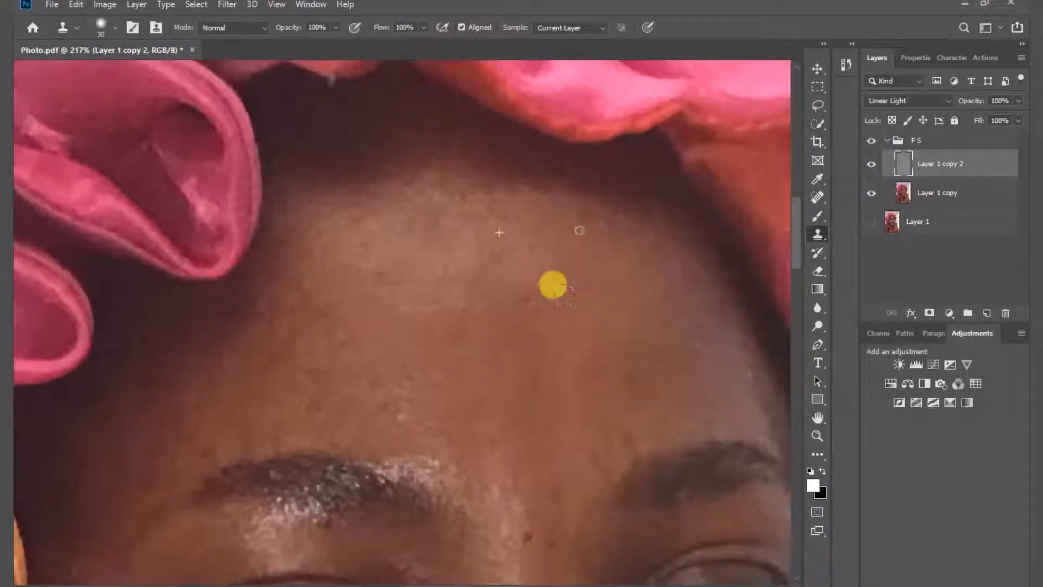
{"action": "left_click", "coordinate": [626, 434]}
{"action": "left_click", "coordinate": [595, 455]}
{"action": "left_click", "coordinate": [523, 535]}
{"action": "left_click", "coordinate": [197, 438]}
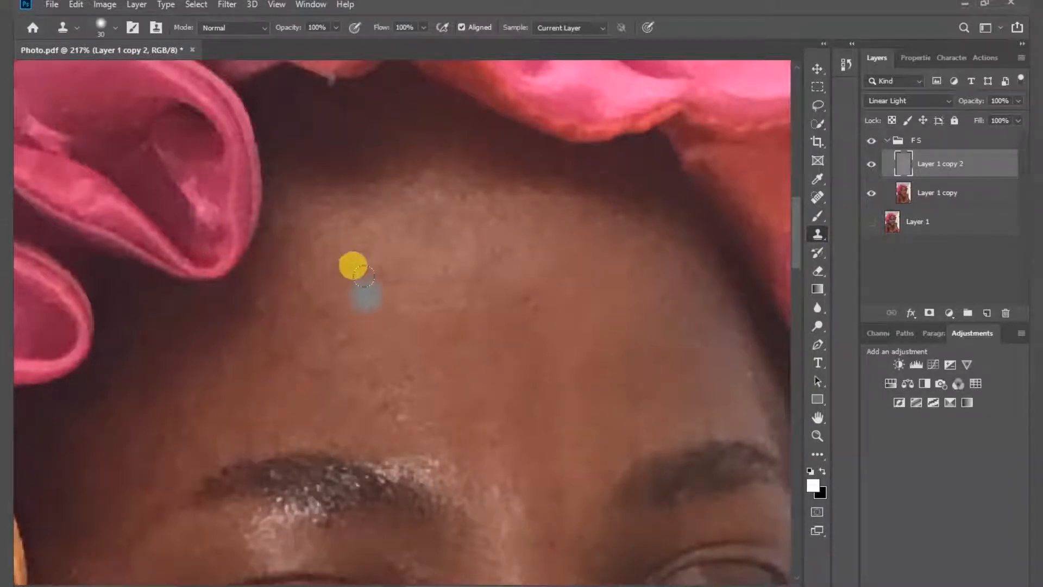
- Undo the last clone stroke and clone out the spots on the temple between the hair wrap and the eye
{"action": "scroll", "coordinate": [478, 309], "scroll_direction": "down", "scroll_amount": 6}
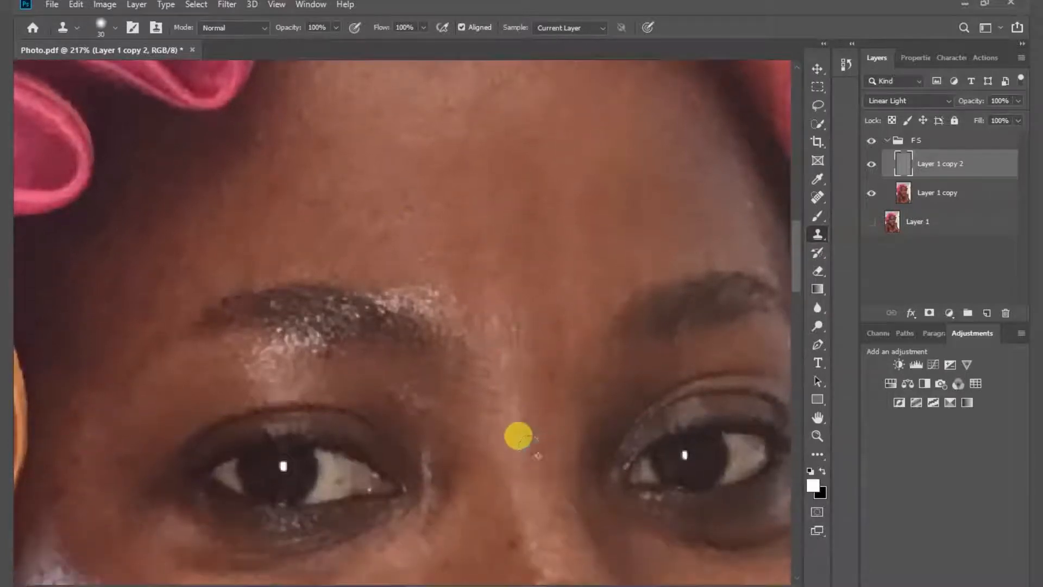
{"action": "scroll", "coordinate": [517, 391], "scroll_direction": "down", "scroll_amount": 3}
{"action": "scroll", "coordinate": [144, 410], "scroll_direction": "left", "scroll_amount": 10}
{"action": "key", "text": "ctrl+z"}
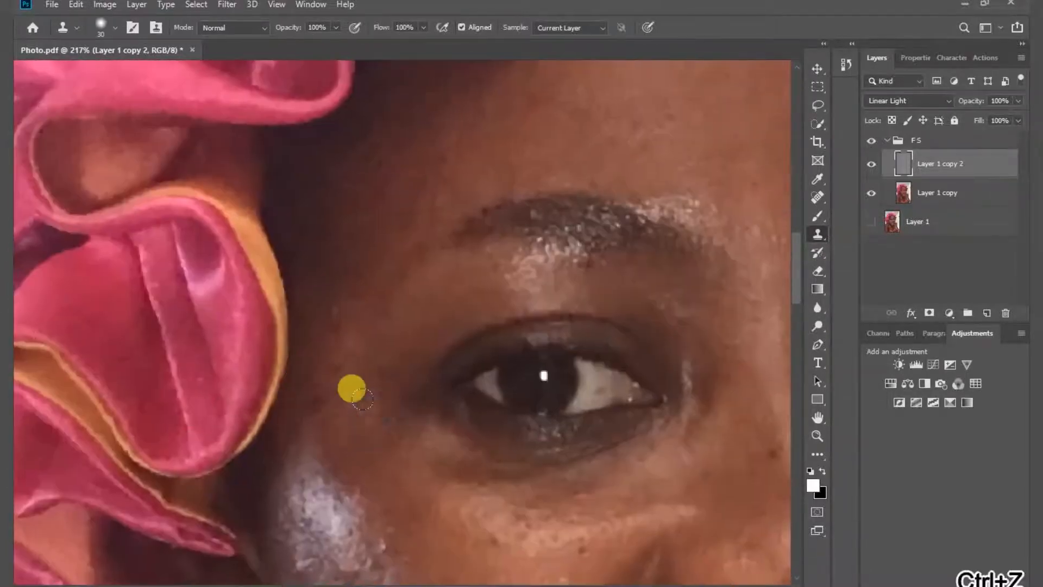
{"action": "left_click", "coordinate": [326, 320]}
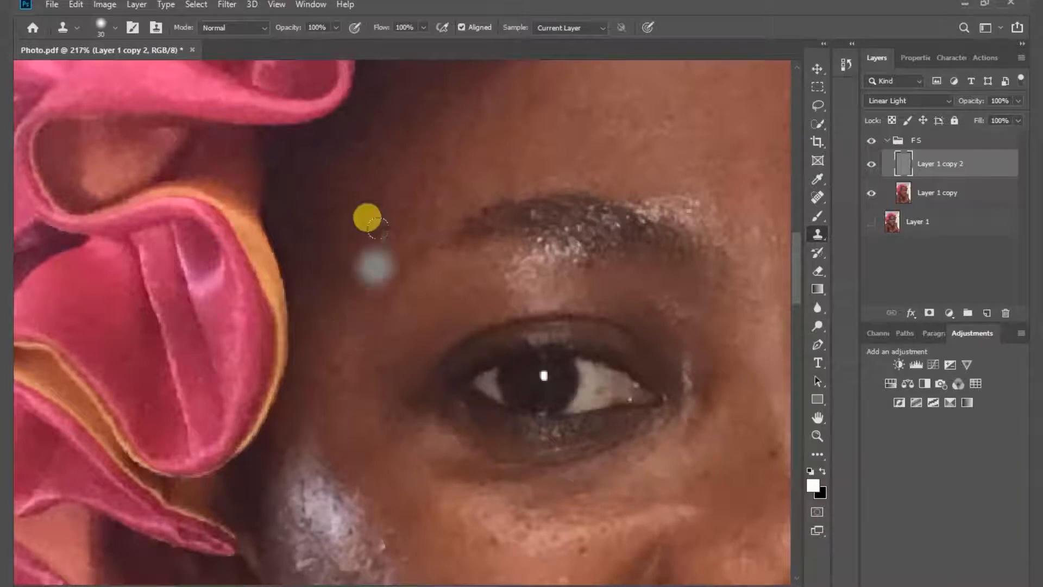
- Reduce the Clone Stamp brush to 25 px and clone clean skin over the blemishes on the nose bridge
{"action": "key", "text": "bracketleft"}
{"action": "key", "text": "bracketleft"}
{"action": "key", "text": "bracketleft"}
{"action": "key", "text": "bracketright"}
{"action": "key", "text": "bracketright"}
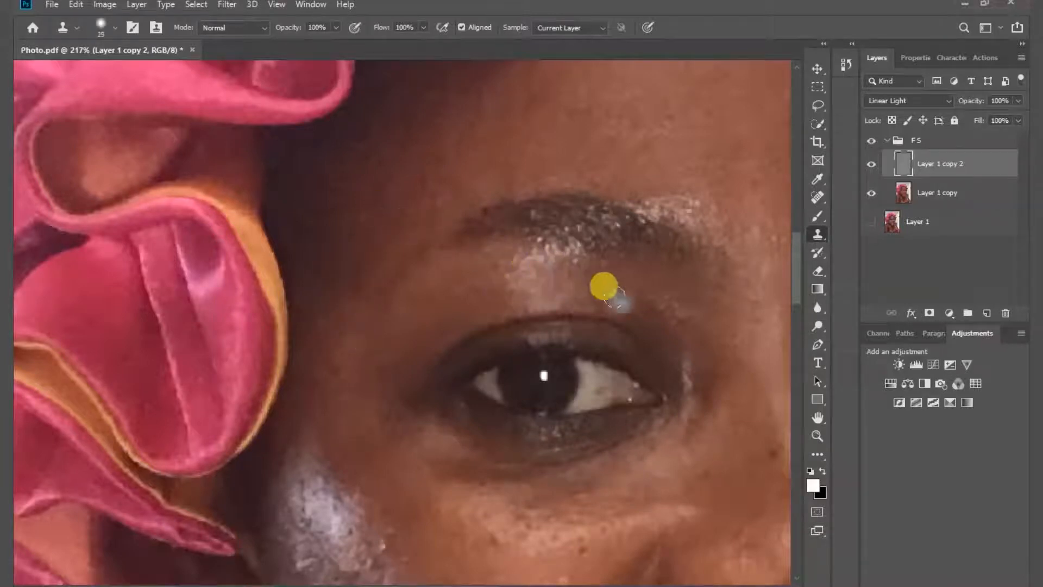
{"action": "scroll", "coordinate": [623, 309], "scroll_direction": "down", "scroll_amount": 3}
{"action": "scroll", "coordinate": [624, 310], "scroll_direction": "right", "scroll_amount": 9}
{"action": "left_click", "coordinate": [529, 329], "text": "alt"}
{"action": "left_click", "coordinate": [526, 367]}
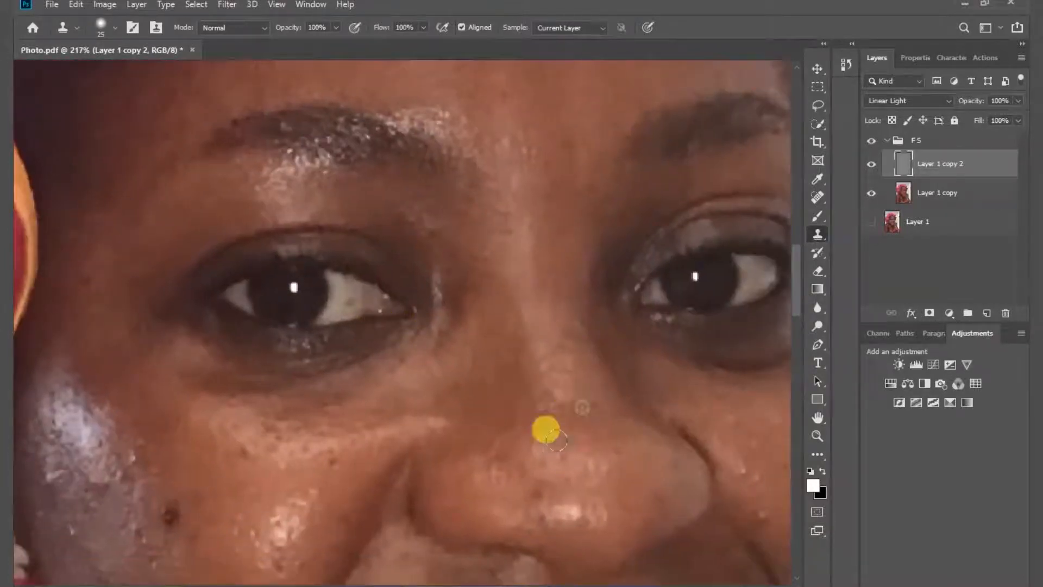
- Enlarge the Clone Stamp brush to 30 px and clone clean skin over the dark spots on the earring-side cheek and chin
{"action": "scroll", "coordinate": [597, 429], "scroll_direction": "down", "scroll_amount": 5}
{"action": "scroll", "coordinate": [141, 428], "scroll_direction": "up", "scroll_amount": 6}
{"action": "scroll", "coordinate": [141, 427], "scroll_direction": "down", "scroll_amount": 5}
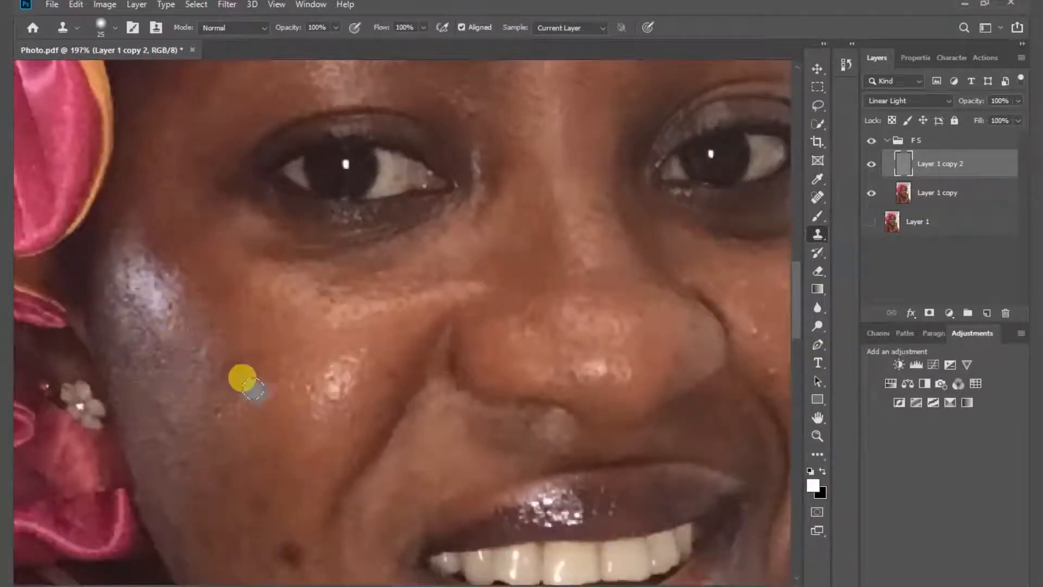
{"action": "scroll", "coordinate": [244, 392], "scroll_direction": "down", "scroll_amount": 2}
{"action": "key", "text": "bracketright"}
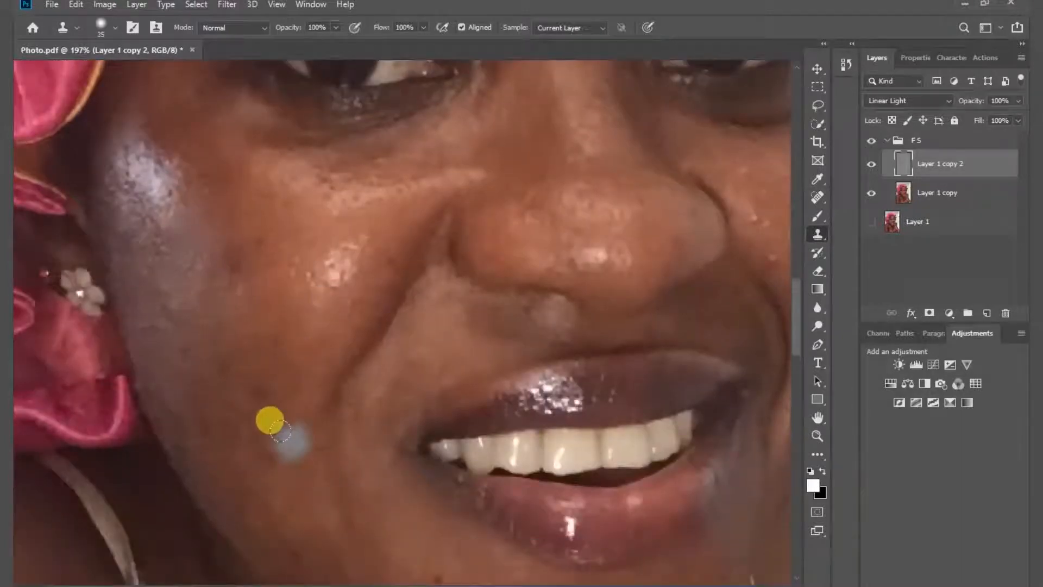
{"action": "key", "text": "ctrl+z"}
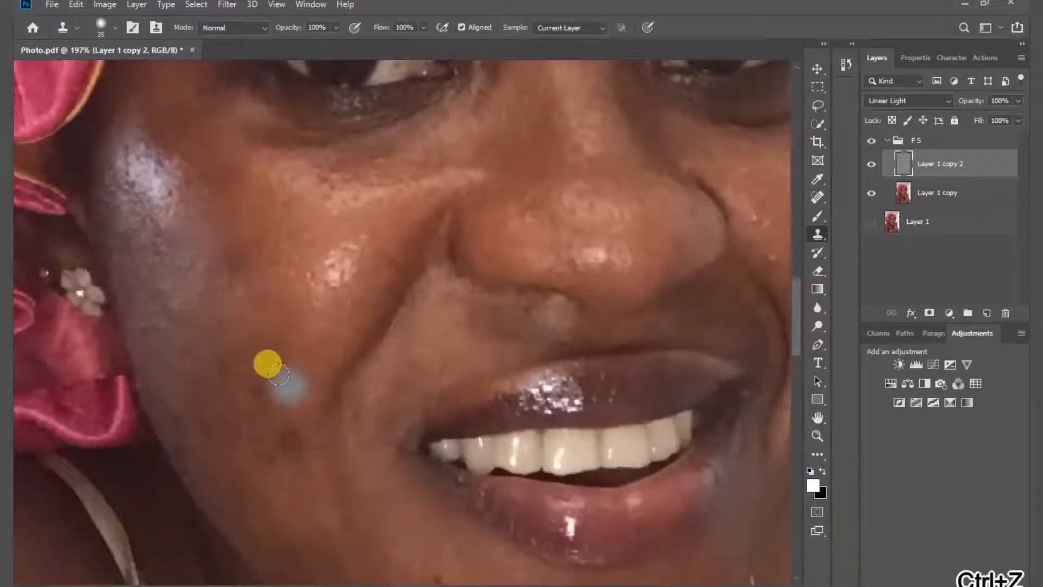
{"action": "scroll", "coordinate": [288, 445], "scroll_direction": "down", "scroll_amount": 2}
{"action": "scroll", "coordinate": [510, 543], "scroll_direction": "down", "scroll_amount": 2}
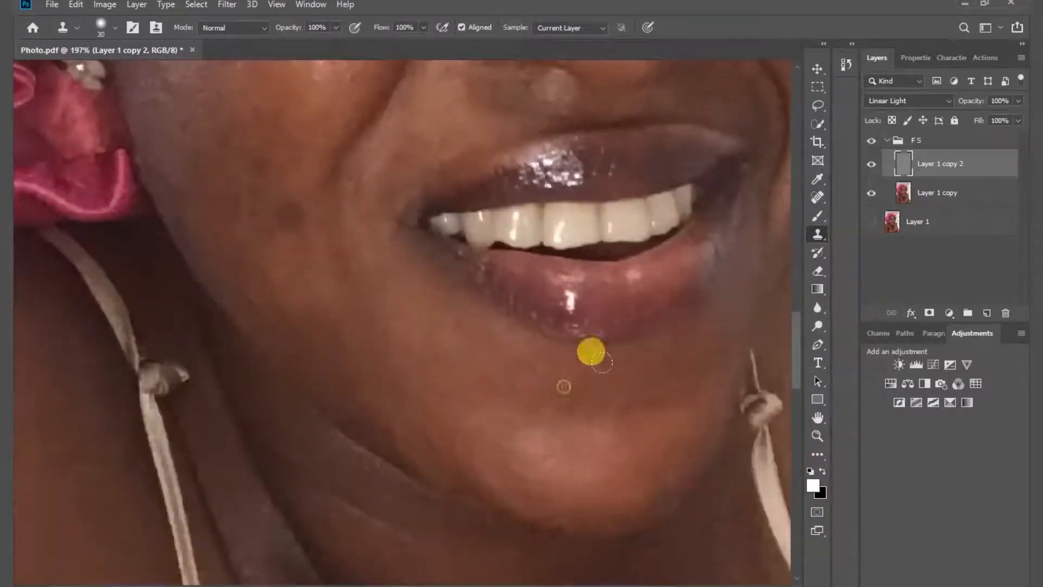
{"action": "left_click_drag", "start_coordinate": [289, 282], "coordinate": [398, 412]}
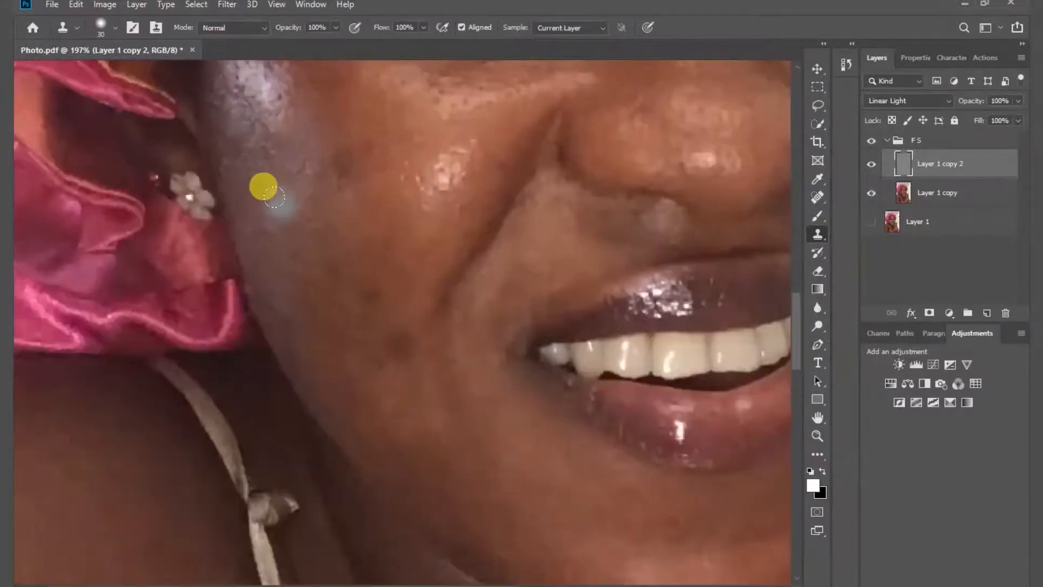
- Clone out the dark spots on the cheek beside the light background, sampling clean skin near the nose, and undo the last stroke
{"action": "left_click_drag", "start_coordinate": [588, 445], "coordinate": [181, 543]}
{"action": "key", "text": "ctrl+z"}
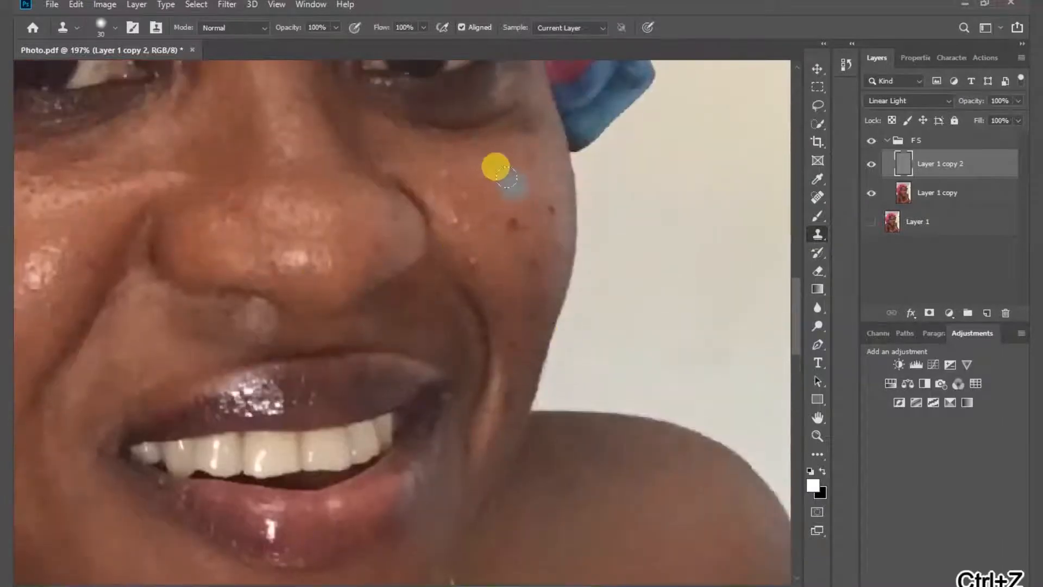
{"action": "key", "text": "ctrl+z"}
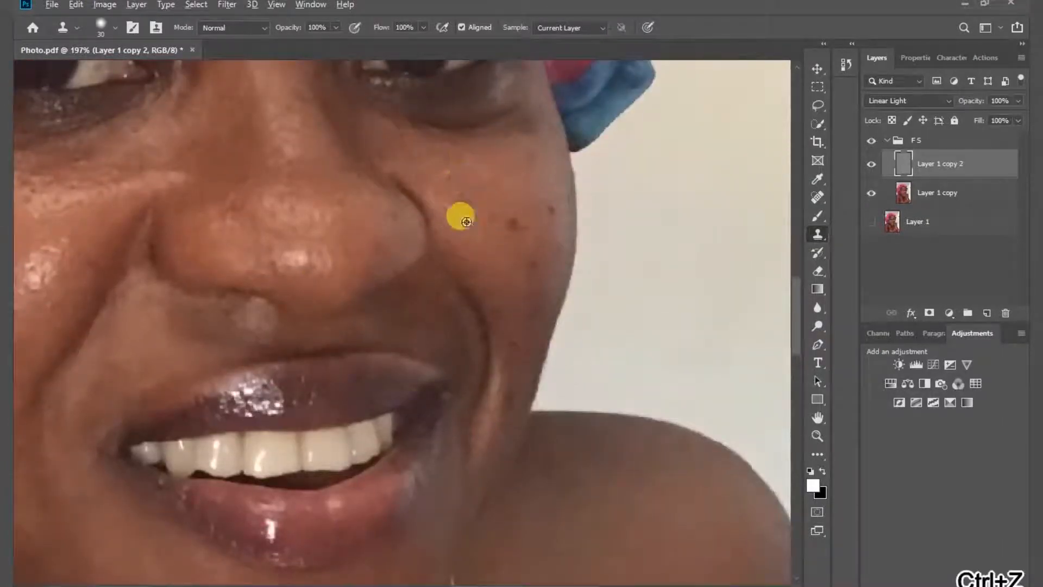
{"action": "left_click", "coordinate": [463, 220], "text": "alt"}
{"action": "mouse_move", "coordinate": [427, 177]}
{"action": "left_mouse_down"}
{"action": "mouse_move", "coordinate": [444, 167]}
{"action": "mouse_move", "coordinate": [513, 231]}
{"action": "left_mouse_up"}
{"action": "left_click", "coordinate": [530, 271]}
{"action": "left_click", "coordinate": [551, 210]}
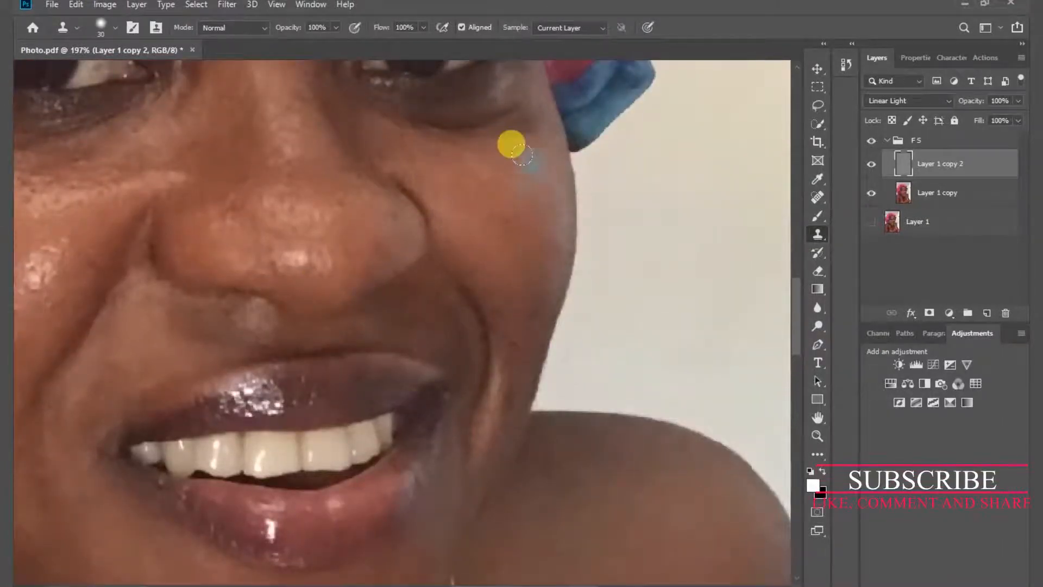
{"action": "left_click", "coordinate": [502, 222], "text": "alt"}
{"action": "left_click", "coordinate": [513, 343]}
{"action": "key", "text": "ctrl+z"}
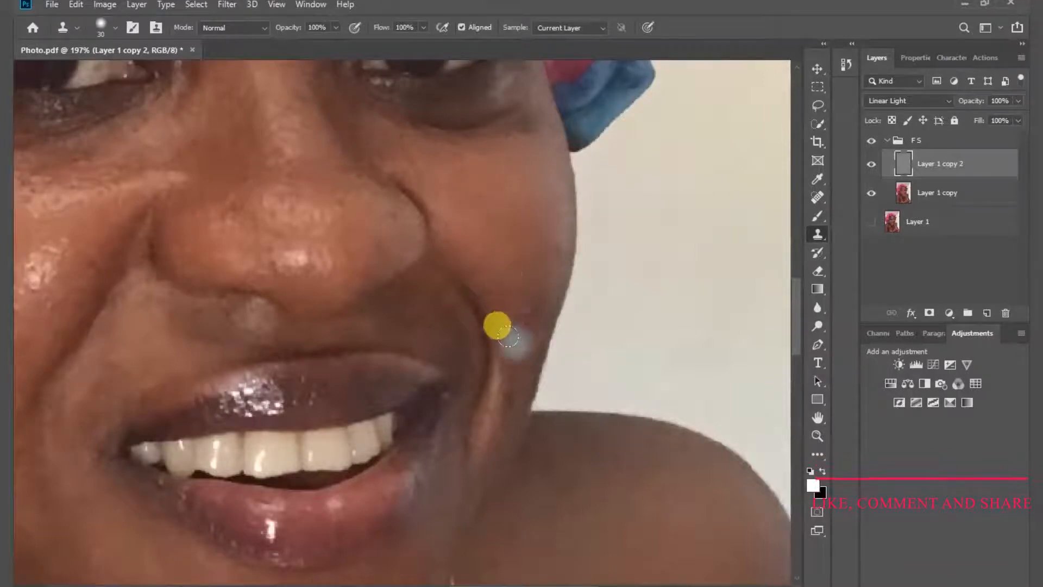
- Touch up the remaining small spots on the nose and the earring-side cheek below the eye with the Clone Stamp
{"action": "scroll", "coordinate": [520, 288], "scroll_direction": "down", "scroll_amount": 3}
{"action": "left_click_drag", "start_coordinate": [366, 115], "coordinate": [579, 357]}
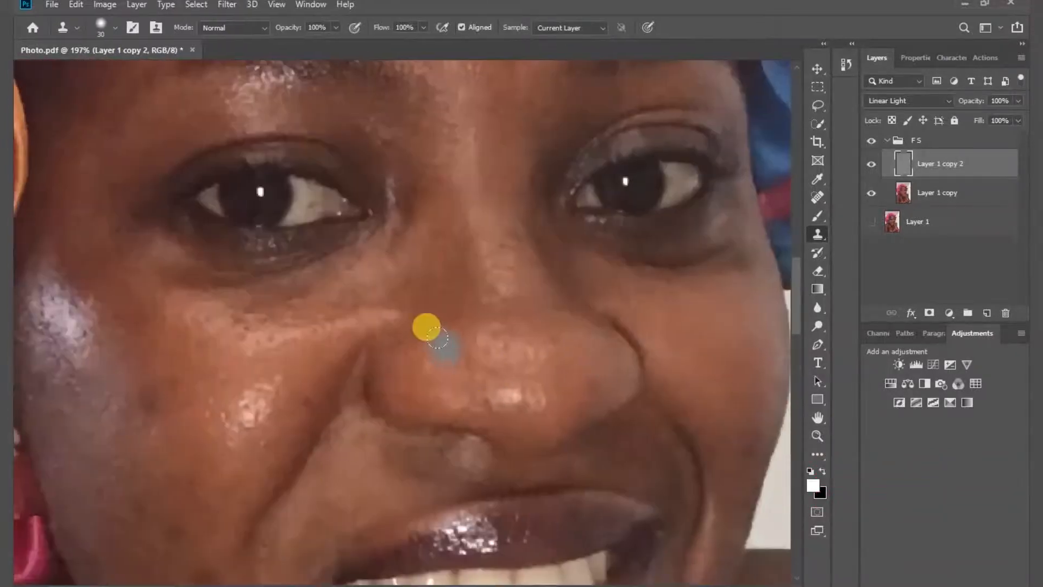
{"action": "scroll", "coordinate": [426, 326], "scroll_direction": "up", "scroll_amount": 6}
{"action": "left_click_drag", "start_coordinate": [488, 256], "coordinate": [728, 146]}
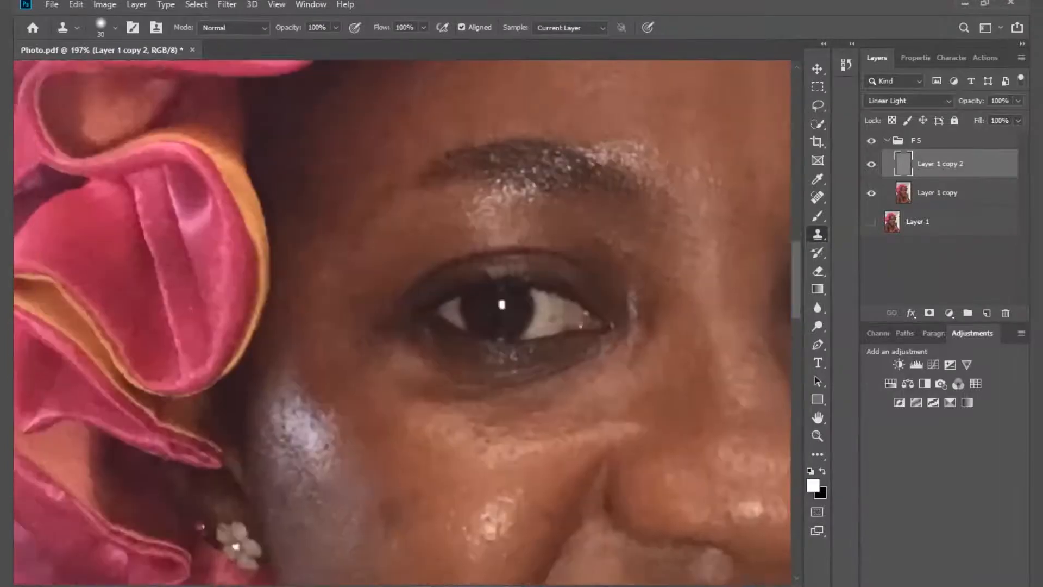
{"action": "scroll", "coordinate": [515, 372], "scroll_direction": "down", "scroll_amount": 2}
{"action": "key", "text": "ctrl+z"}
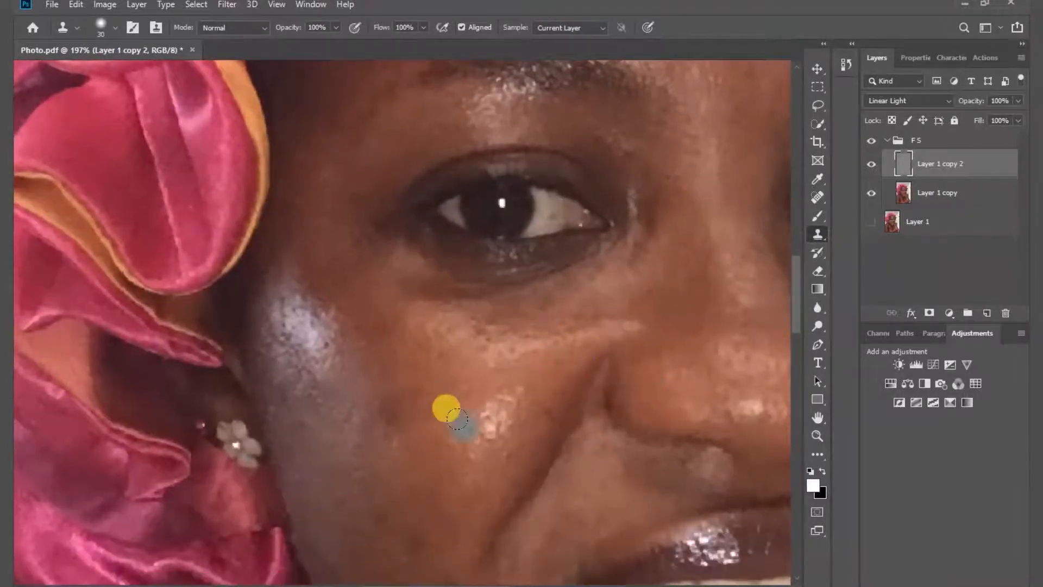
- Clone out the blemishes on the neck and chest down to the dress neckline, undoing a misplaced stroke
{"action": "scroll", "coordinate": [364, 298], "scroll_direction": "down", "scroll_amount": 5}
{"action": "scroll", "coordinate": [489, 321], "scroll_direction": "down", "scroll_amount": 5}
{"action": "scroll", "coordinate": [659, 339], "scroll_direction": "right", "scroll_amount": 5}
{"action": "scroll", "coordinate": [598, 380], "scroll_direction": "down", "scroll_amount": 5}
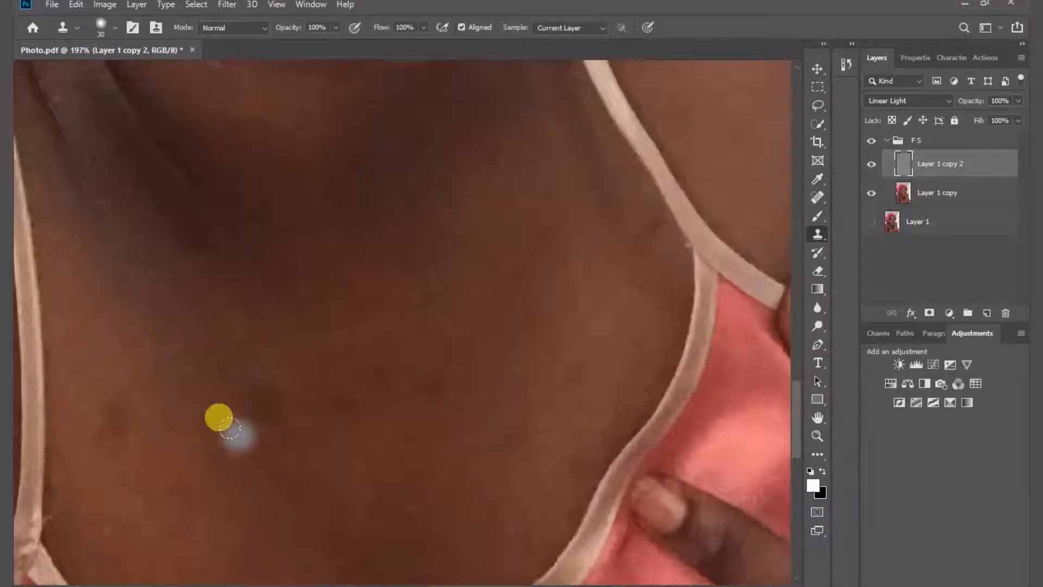
{"action": "scroll", "coordinate": [304, 435], "scroll_direction": "down", "scroll_amount": 5}
{"action": "key", "text": "ctrl+z"}
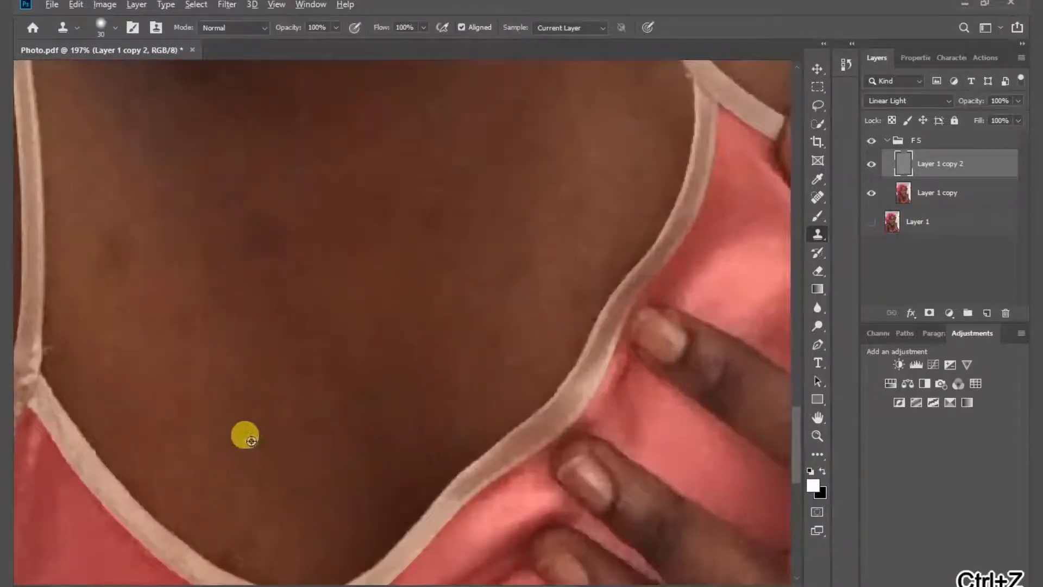
{"action": "scroll", "coordinate": [309, 386], "scroll_direction": "down", "scroll_amount": 5}
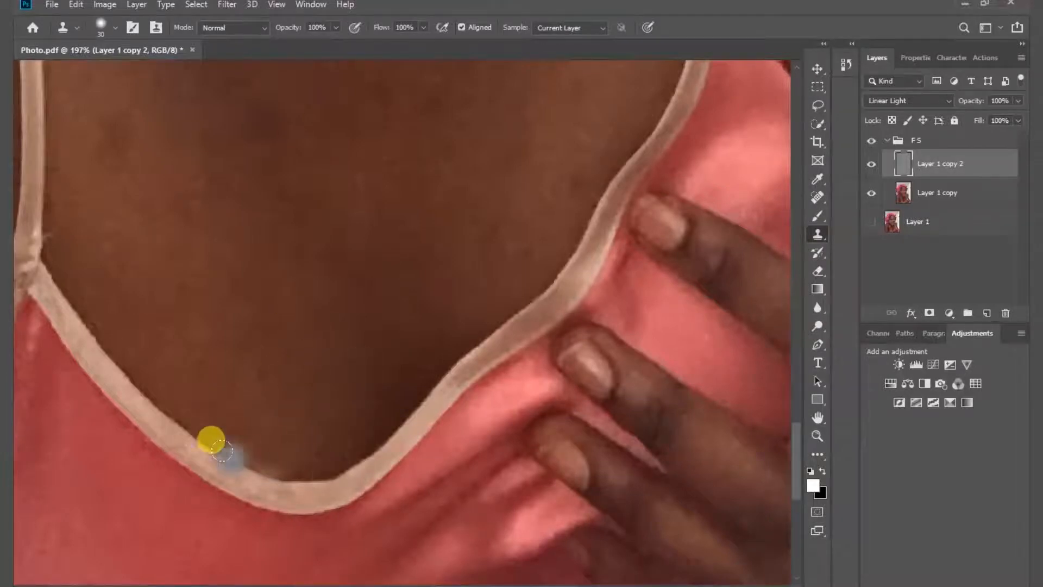
- Compare the whole portrait and the face before and after the retouch by toggling the F S group's visibility
{"action": "key", "text": "ctrl+0"}
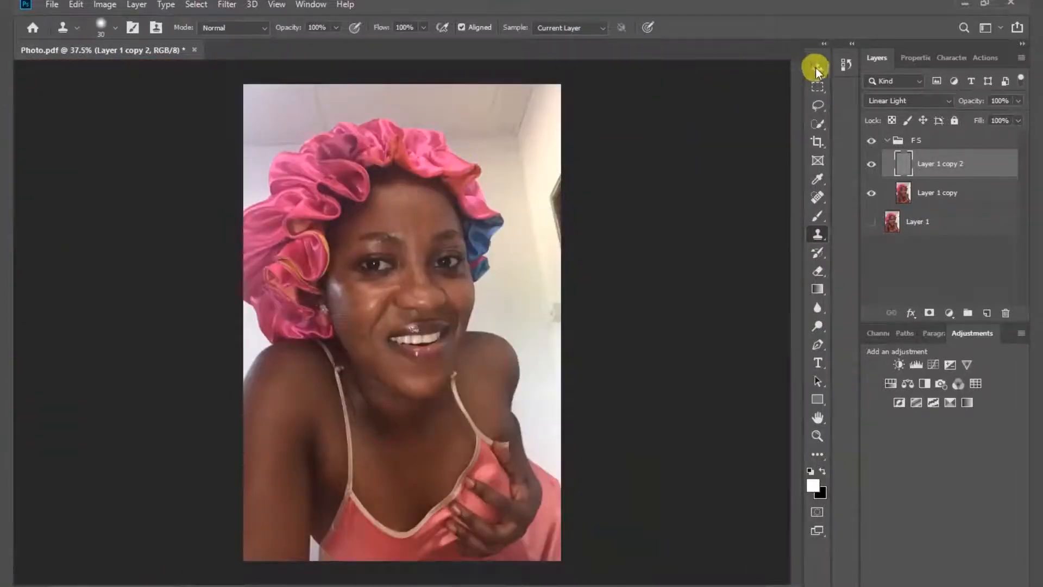
{"action": "left_click", "coordinate": [816, 67]}
{"action": "scroll", "coordinate": [396, 222], "scroll_direction": "up", "scroll_amount": 3}
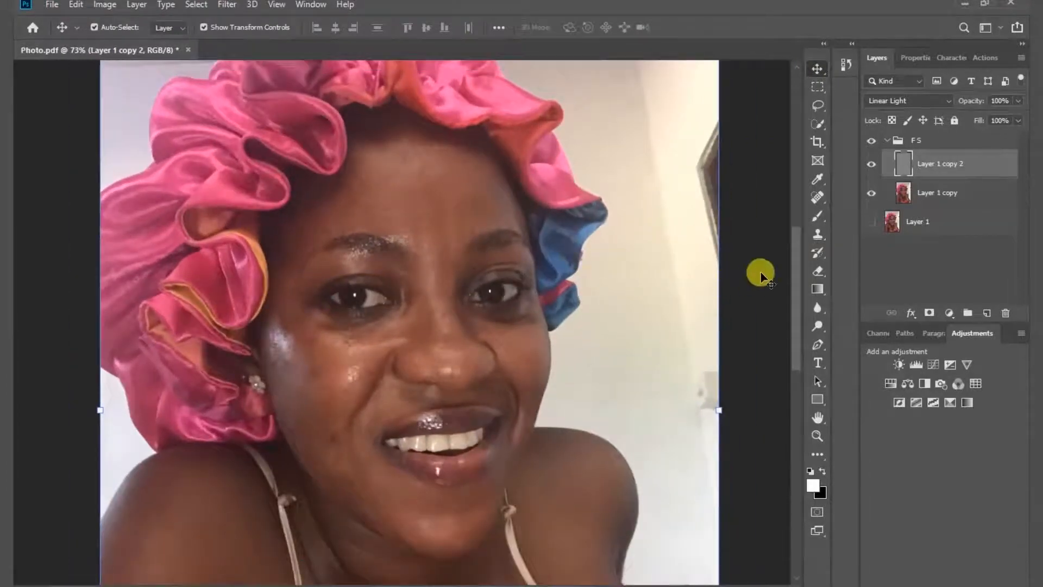
{"action": "left_click", "coordinate": [761, 277]}
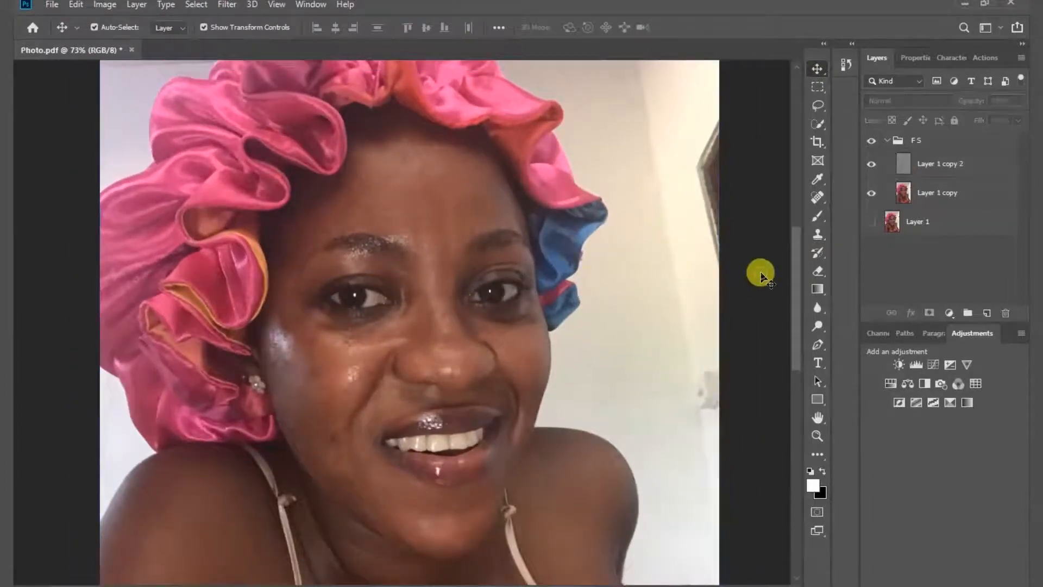
{"action": "left_click", "coordinate": [887, 140]}
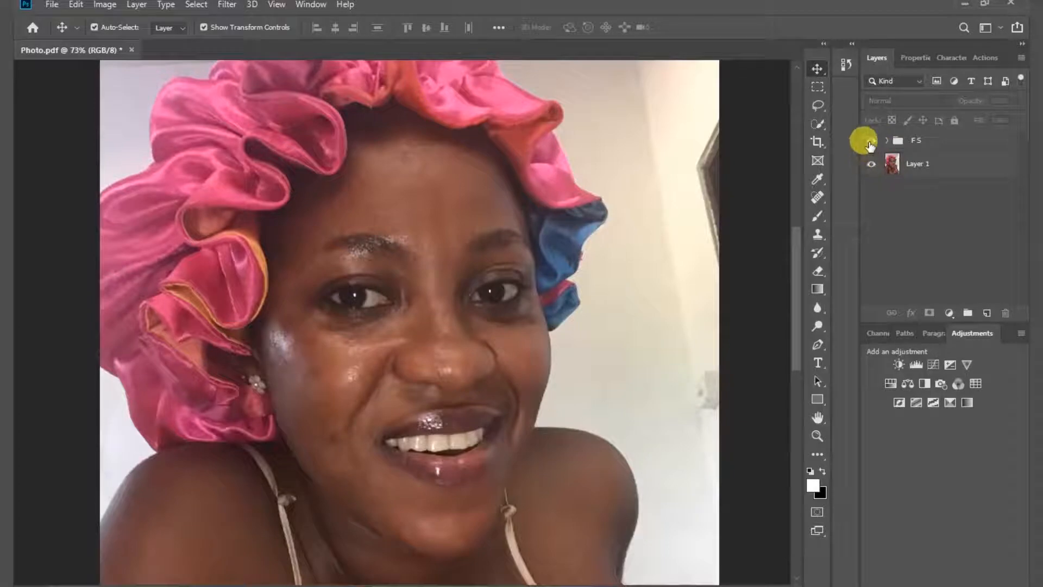
{"action": "left_click", "coordinate": [870, 142]}
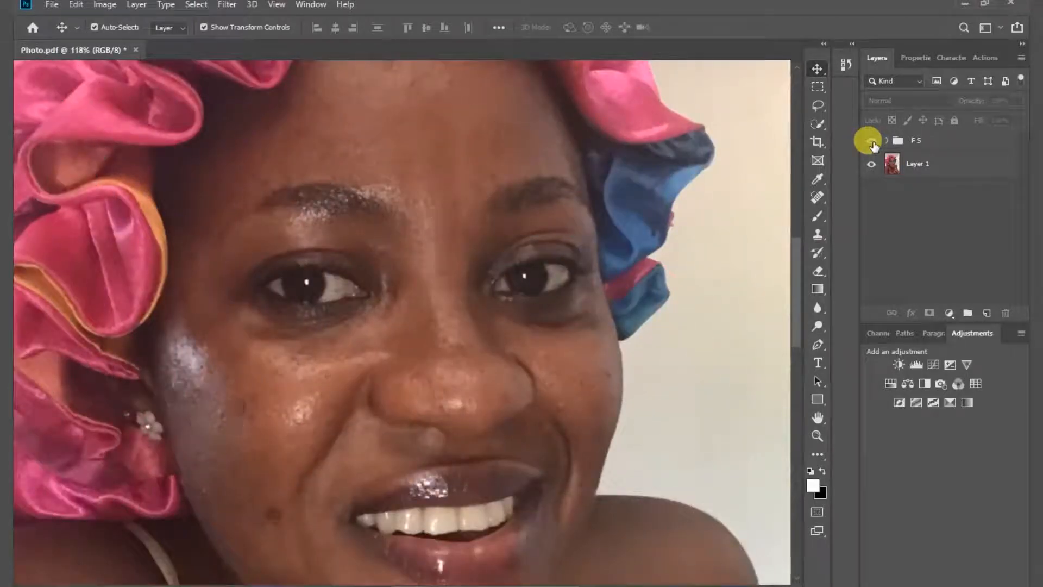
{"action": "left_click", "coordinate": [871, 142]}
{"action": "scroll", "coordinate": [530, 440], "scroll_direction": "down", "scroll_amount": 5}
{"action": "scroll", "coordinate": [531, 440], "scroll_direction": "down", "scroll_amount": 1}
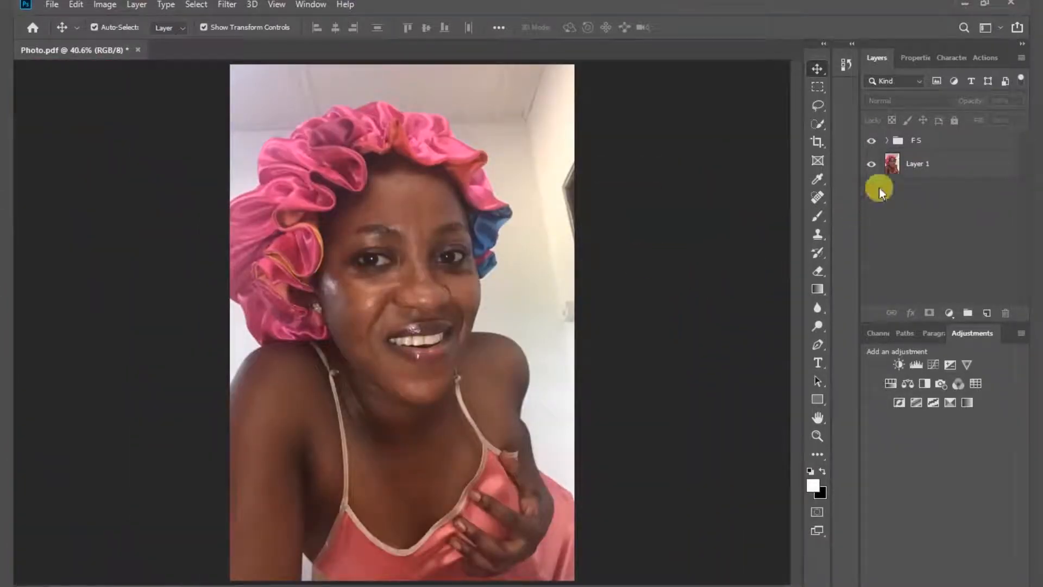
{"action": "left_click", "coordinate": [875, 145], "text": "alt"}
- On Layer 1 copy in the F S group, make a feathered Lasso selection of the forehead between the eyebrows and hair wrap
{"action": "left_click", "coordinate": [888, 141]}
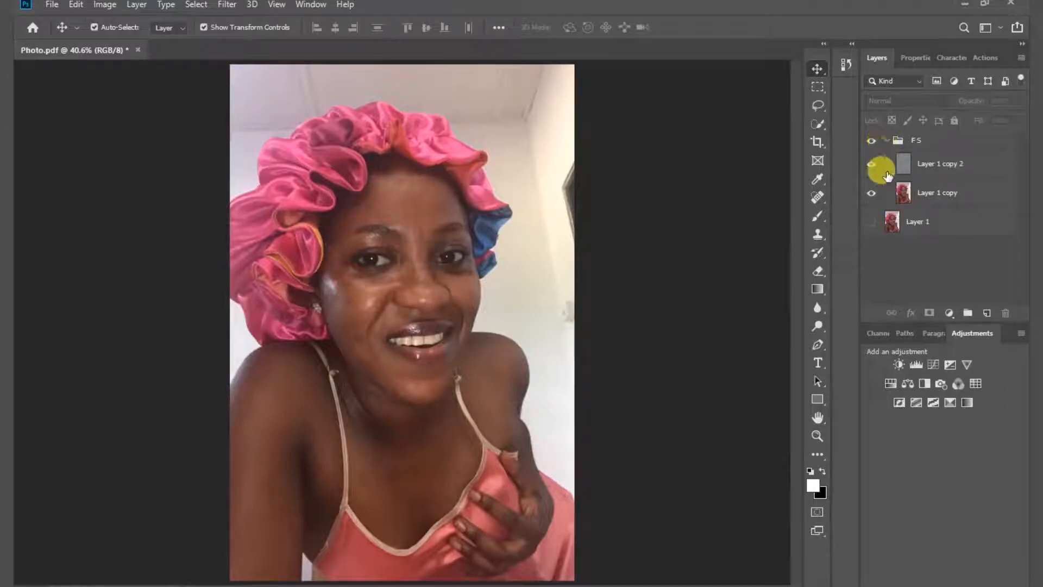
{"action": "left_click", "coordinate": [956, 195]}
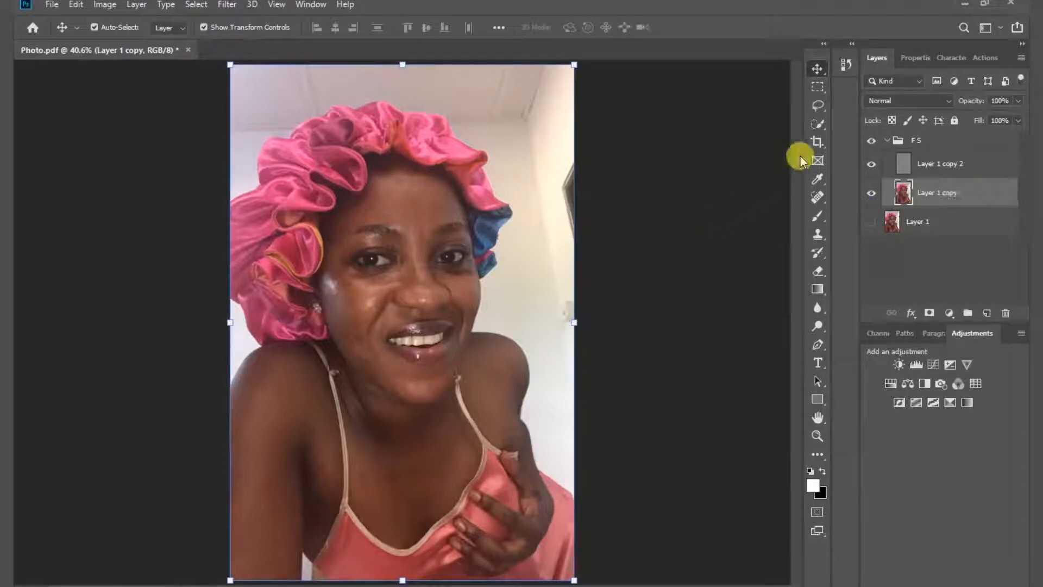
{"action": "left_click", "coordinate": [817, 108]}
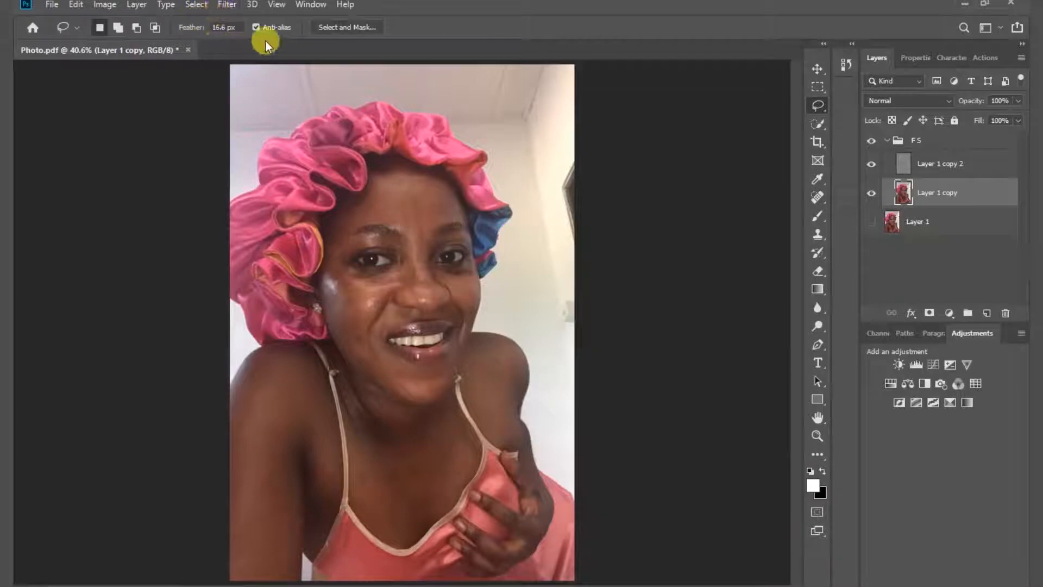
{"action": "scroll", "coordinate": [367, 178], "scroll_direction": "up", "scroll_amount": 5}
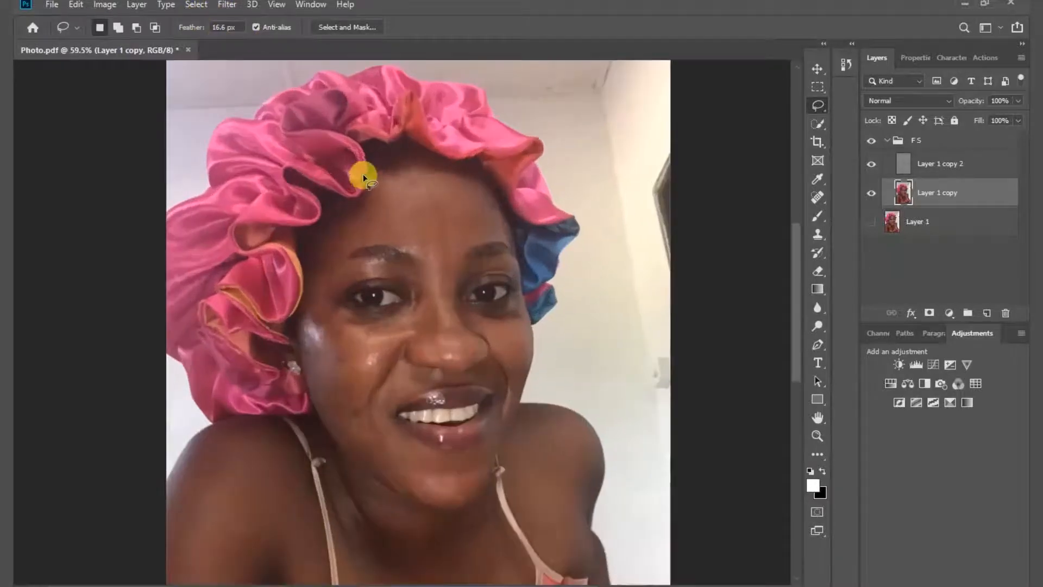
{"action": "scroll", "coordinate": [432, 113], "scroll_direction": "up", "scroll_amount": 2}
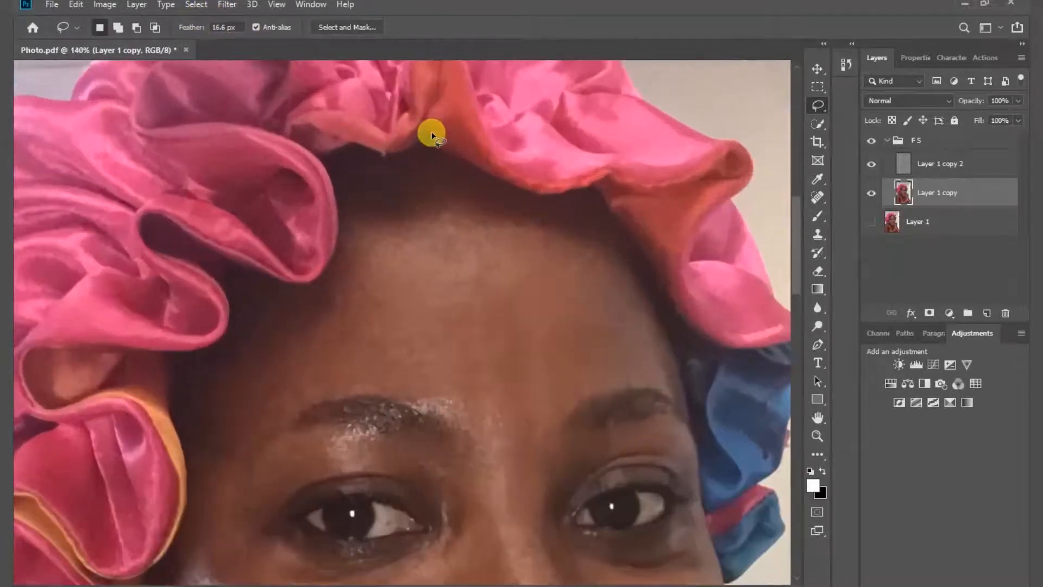
{"action": "left_click_drag", "start_coordinate": [369, 165], "coordinate": [349, 180]}
{"action": "mouse_move", "coordinate": [346, 248]}
{"action": "left_mouse_down"}
{"action": "mouse_move", "coordinate": [343, 276]}
{"action": "mouse_move", "coordinate": [316, 289]}
{"action": "mouse_move", "coordinate": [271, 288]}
{"action": "mouse_move", "coordinate": [238, 316]}
{"action": "mouse_move", "coordinate": [216, 398]}
{"action": "mouse_move", "coordinate": [219, 448]}
{"action": "mouse_move", "coordinate": [338, 395]}
{"action": "left_mouse_up"}
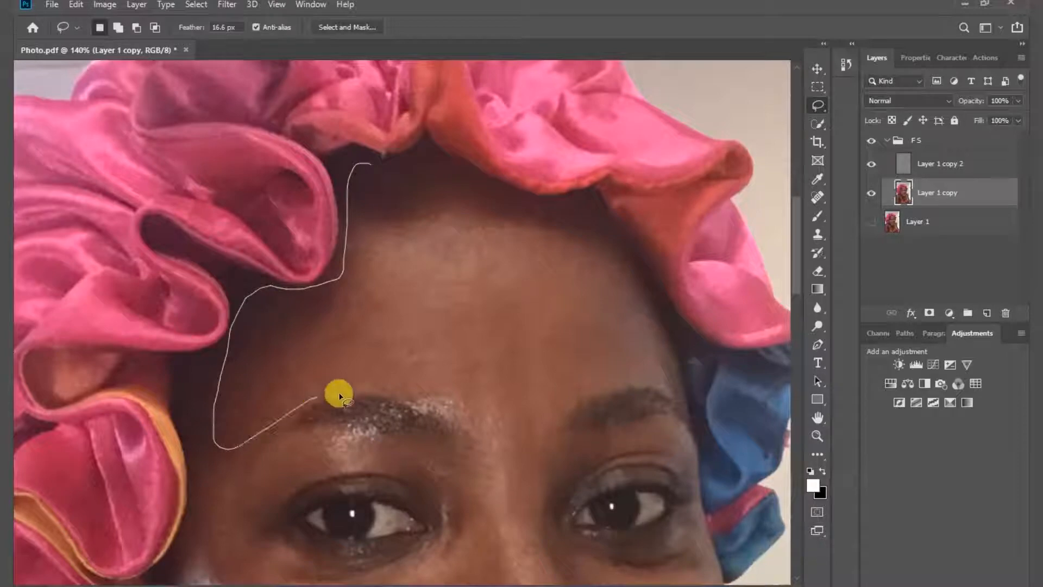
{"action": "mouse_move", "coordinate": [413, 398]}
{"action": "left_mouse_down"}
{"action": "mouse_move", "coordinate": [489, 420]}
{"action": "mouse_move", "coordinate": [537, 420]}
{"action": "mouse_move", "coordinate": [565, 399]}
{"action": "left_mouse_up"}
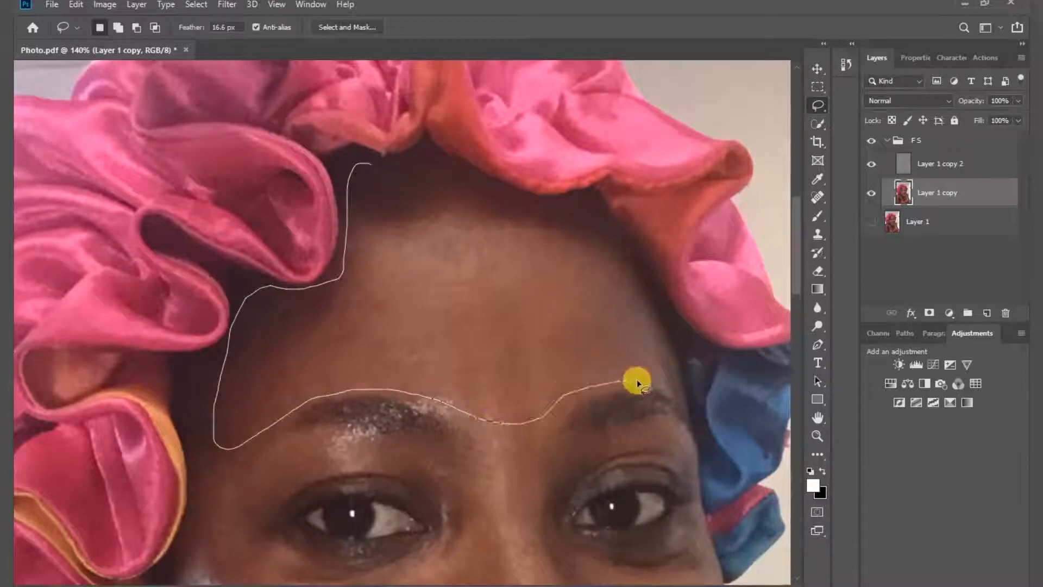
{"action": "mouse_move", "coordinate": [668, 384]}
{"action": "left_mouse_down"}
{"action": "mouse_move", "coordinate": [667, 311]}
{"action": "mouse_move", "coordinate": [626, 240]}
{"action": "mouse_move", "coordinate": [604, 216]}
{"action": "mouse_move", "coordinate": [519, 209]}
{"action": "left_mouse_up"}
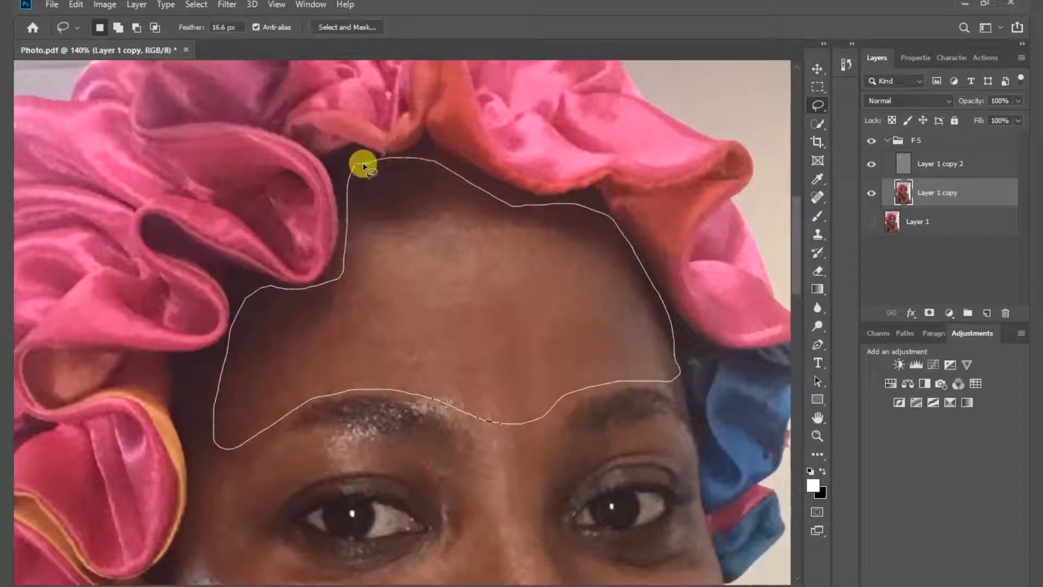
{"action": "left_click_drag", "start_coordinate": [363, 166], "coordinate": [361, 164]}
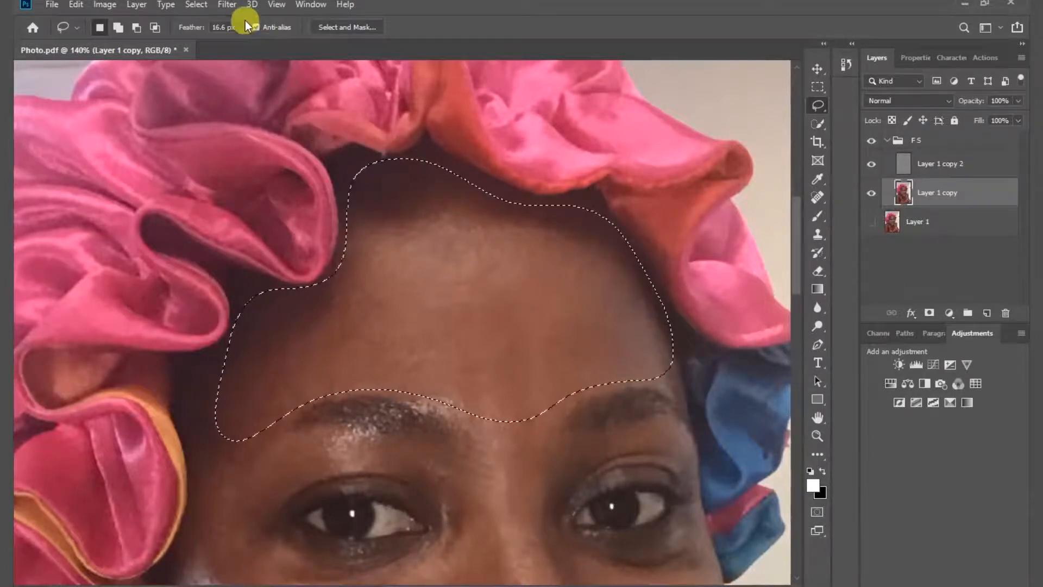
- Apply a Gaussian Blur with a 10 px radius to the selected forehead on Layer 1 copy
{"action": "left_click", "coordinate": [227, 6]}
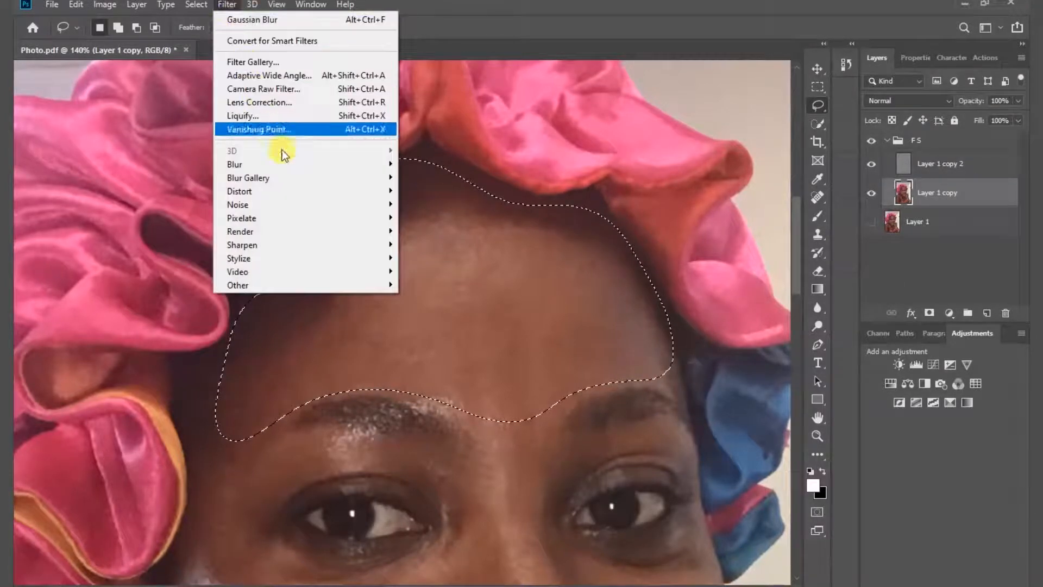
{"action": "mouse_move", "coordinate": [289, 163]}
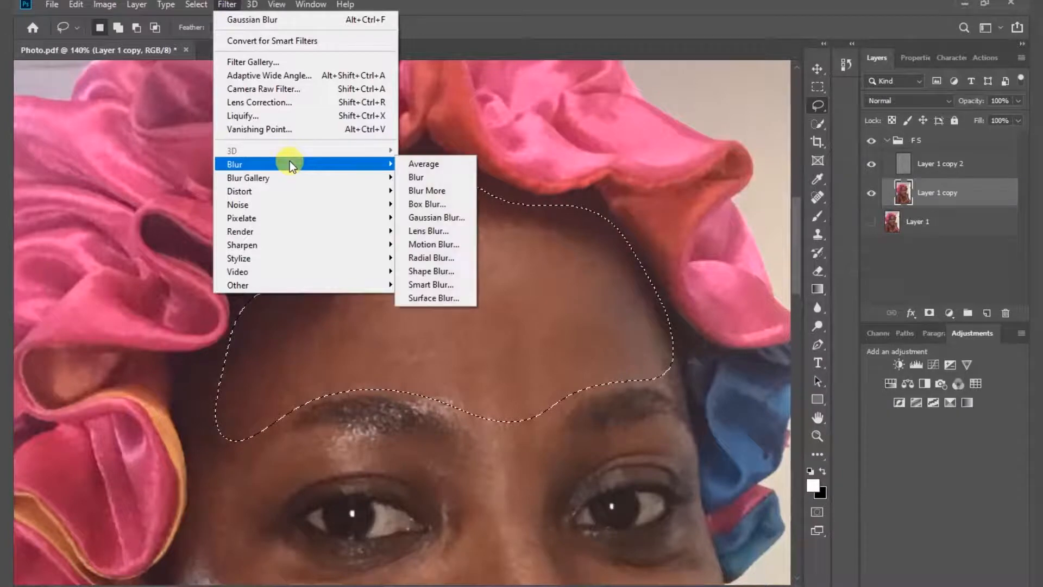
{"action": "left_click", "coordinate": [443, 218]}
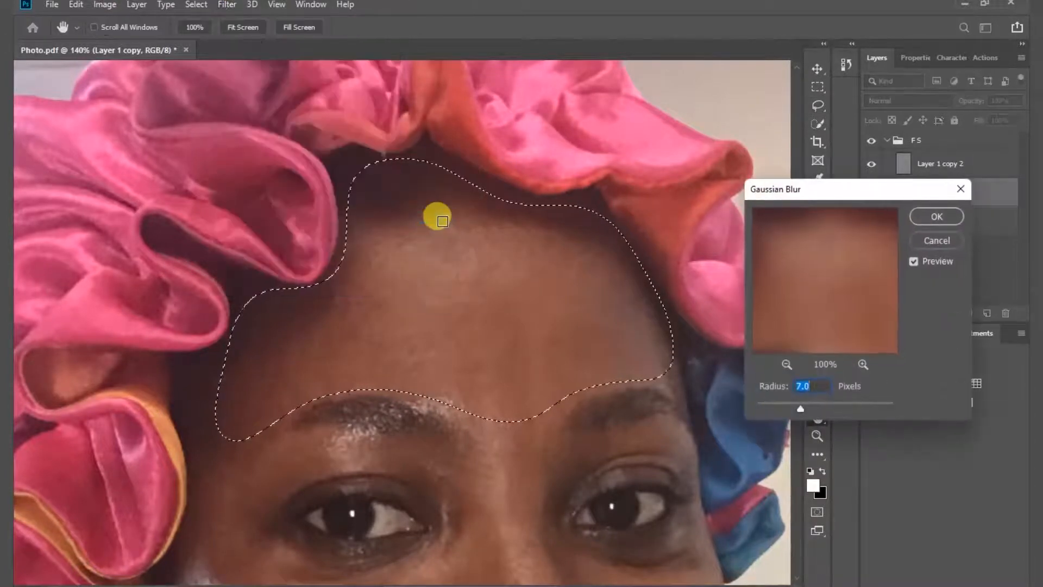
{"action": "left_click_drag", "start_coordinate": [799, 409], "coordinate": [815, 409]}
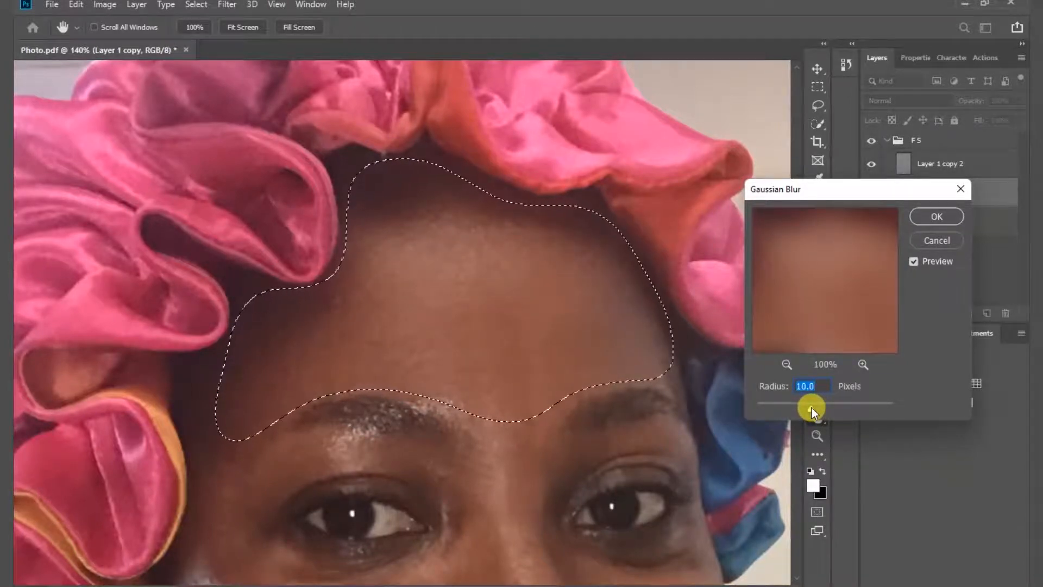
{"action": "left_click", "coordinate": [936, 216]}
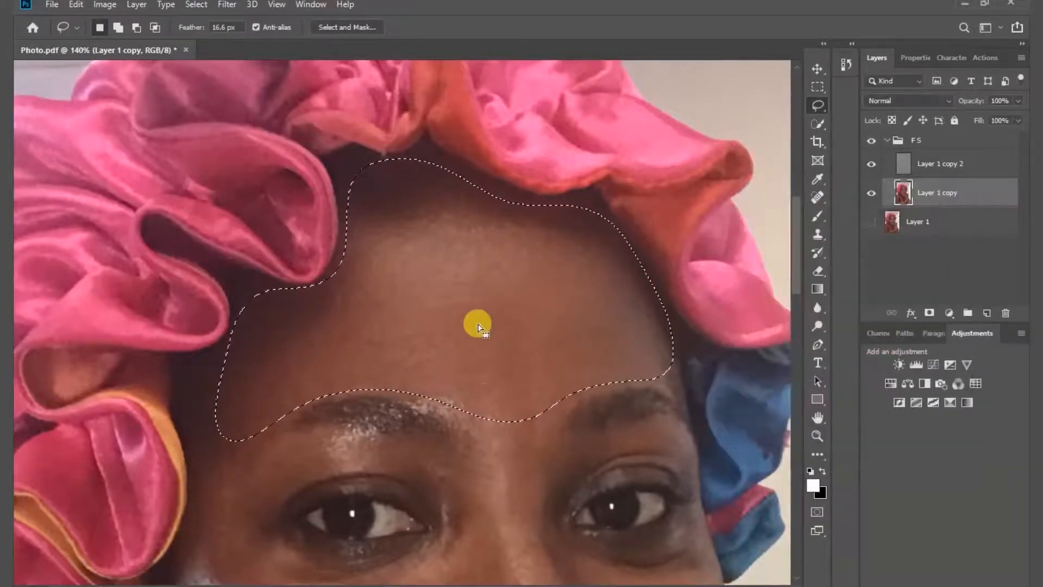
- Lasso the temple and cheek on the earring side on Layer 1 copy, reapply the last Gaussian Blur, and deselect
{"action": "scroll", "coordinate": [477, 321], "scroll_direction": "down", "scroll_amount": 5}
{"action": "scroll", "coordinate": [476, 324], "scroll_direction": "down", "scroll_amount": 1}
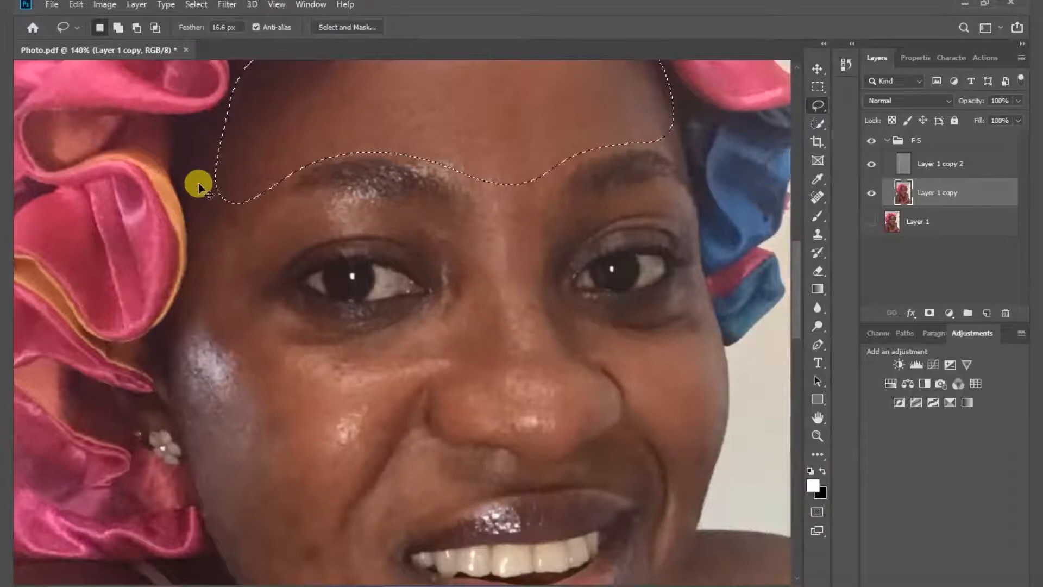
{"action": "key", "text": "ctrl+d"}
{"action": "mouse_move", "coordinate": [196, 156]}
{"action": "left_mouse_down"}
{"action": "mouse_move", "coordinate": [174, 384]}
{"action": "mouse_move", "coordinate": [208, 513]}
{"action": "mouse_move", "coordinate": [272, 565]}
{"action": "mouse_move", "coordinate": [375, 452]}
{"action": "mouse_move", "coordinate": [398, 337]}
{"action": "mouse_move", "coordinate": [277, 270]}
{"action": "mouse_move", "coordinate": [249, 170]}
{"action": "mouse_move", "coordinate": [198, 154]}
{"action": "left_mouse_up"}
{"action": "left_click", "coordinate": [226, 5]}
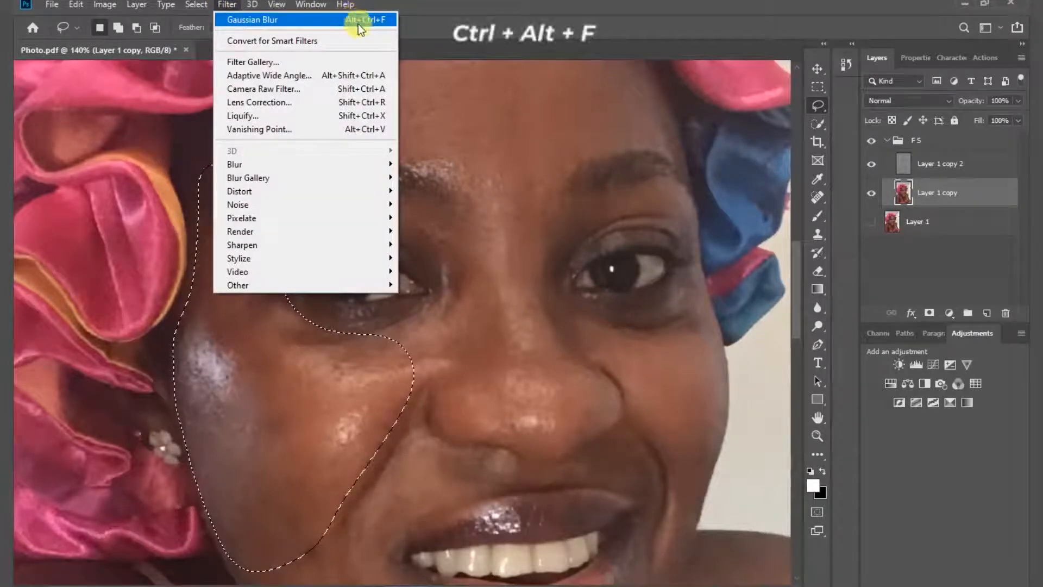
{"action": "left_click", "coordinate": [377, 20]}
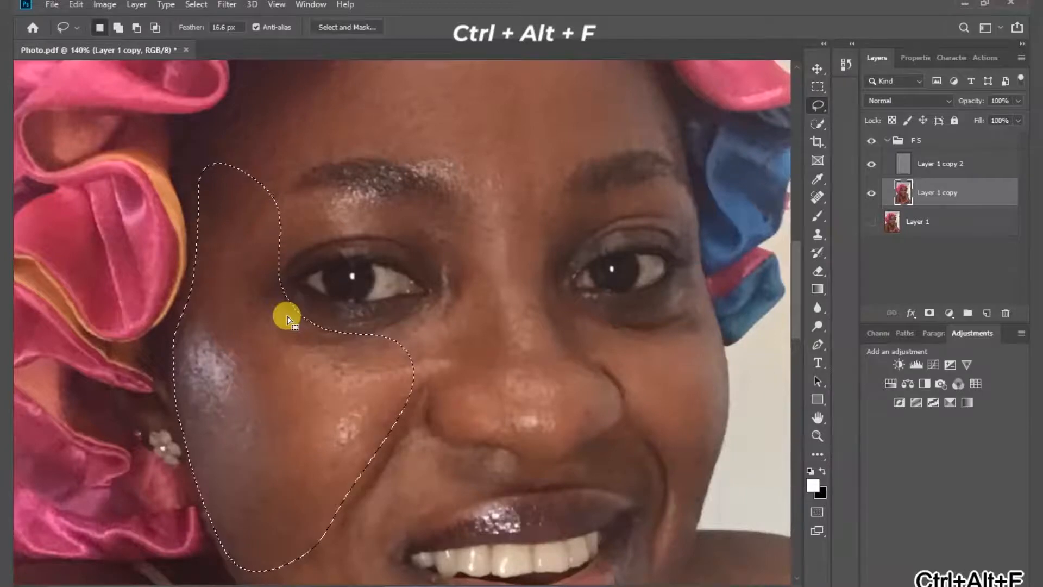
{"action": "key", "text": "ctrl+d"}
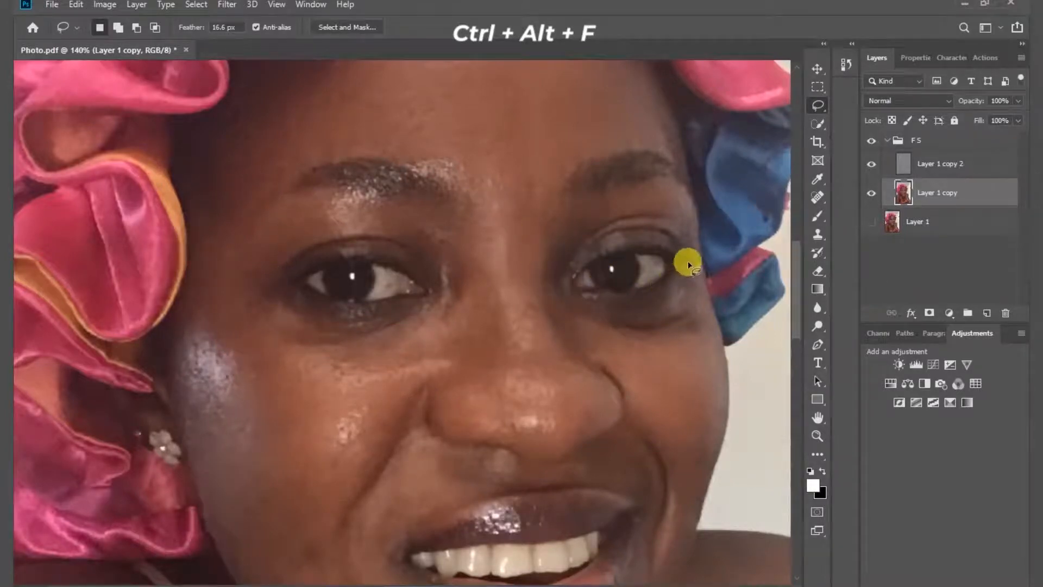
- Lasso the cheek on the side opposite the earring, from under the eye to the jaw, and reapply the last Gaussian Blur
{"action": "mouse_move", "coordinate": [604, 328]}
{"action": "left_mouse_down"}
{"action": "mouse_move", "coordinate": [586, 346]}
{"action": "mouse_move", "coordinate": [674, 468]}
{"action": "mouse_move", "coordinate": [671, 557]}
{"action": "left_mouse_up"}
{"action": "mouse_move", "coordinate": [702, 499]}
{"action": "left_mouse_down"}
{"action": "mouse_move", "coordinate": [725, 412]}
{"action": "mouse_move", "coordinate": [717, 322]}
{"action": "mouse_move", "coordinate": [691, 262]}
{"action": "left_mouse_up"}
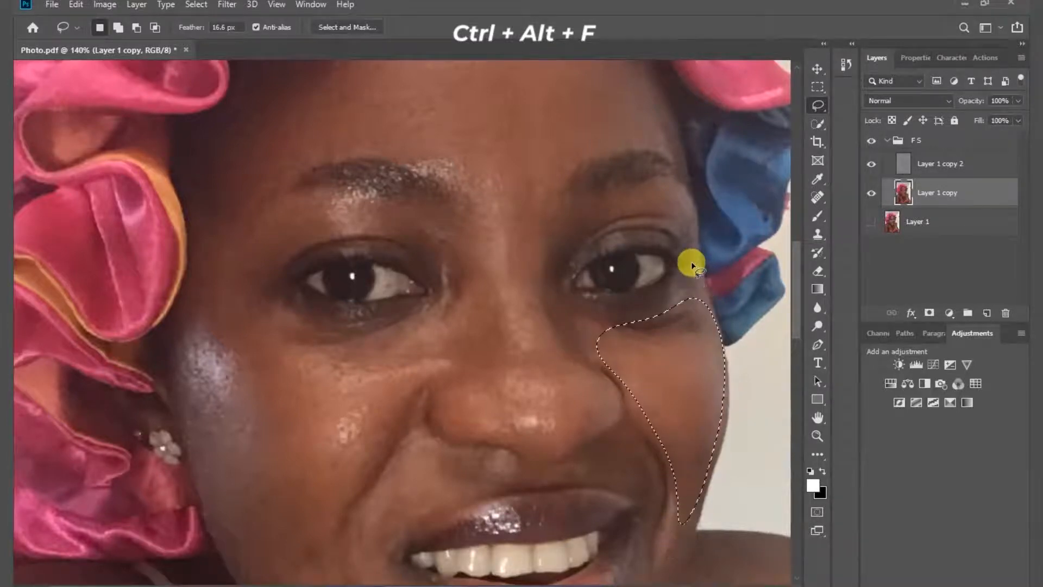
{"action": "key", "text": "ctrl+alt+f"}
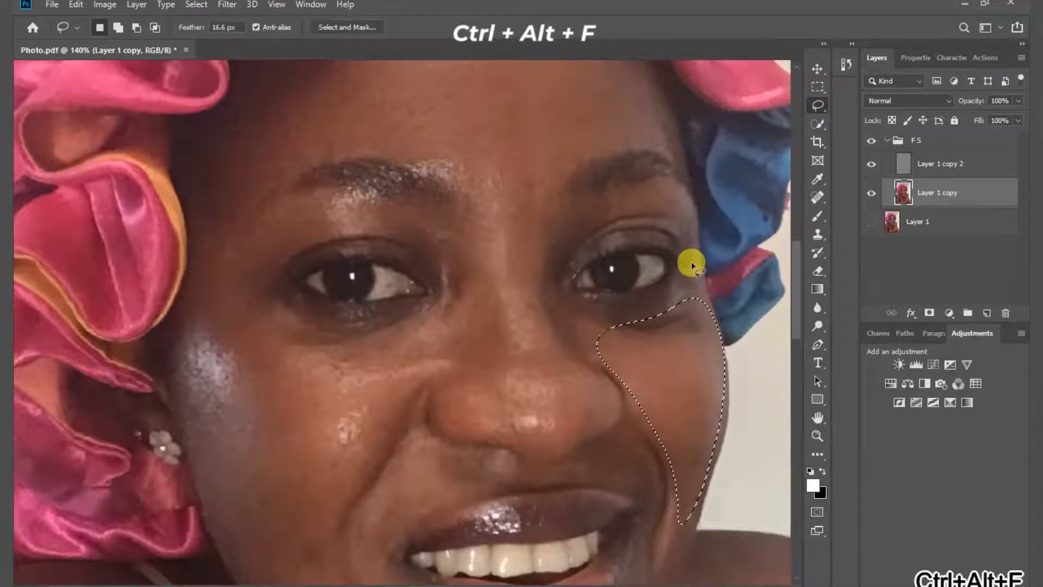
- Make a Lasso selection around the whole nose, from between the eyebrows down to the nostrils
{"action": "mouse_move", "coordinate": [481, 186]}
{"action": "left_mouse_down"}
{"action": "mouse_move", "coordinate": [541, 186]}
{"action": "mouse_move", "coordinate": [556, 198]}
{"action": "mouse_move", "coordinate": [543, 319]}
{"action": "left_mouse_up"}
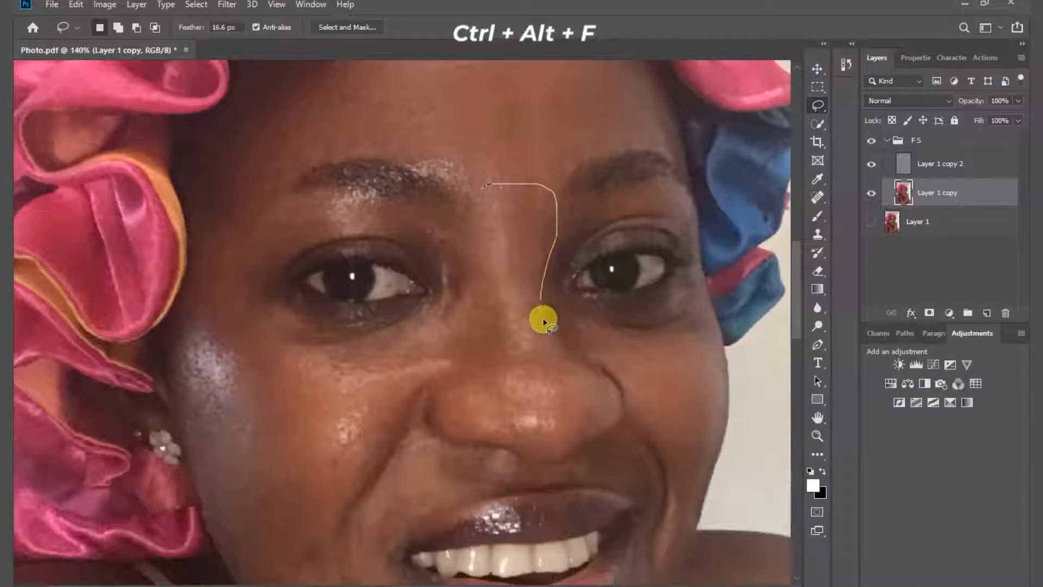
{"action": "mouse_move", "coordinate": [581, 367]}
{"action": "left_mouse_down"}
{"action": "mouse_move", "coordinate": [620, 410]}
{"action": "mouse_move", "coordinate": [575, 441]}
{"action": "mouse_move", "coordinate": [541, 450]}
{"action": "mouse_move", "coordinate": [461, 436]}
{"action": "mouse_move", "coordinate": [436, 417]}
{"action": "mouse_move", "coordinate": [434, 392]}
{"action": "mouse_move", "coordinate": [465, 353]}
{"action": "mouse_move", "coordinate": [473, 314]}
{"action": "left_mouse_up"}
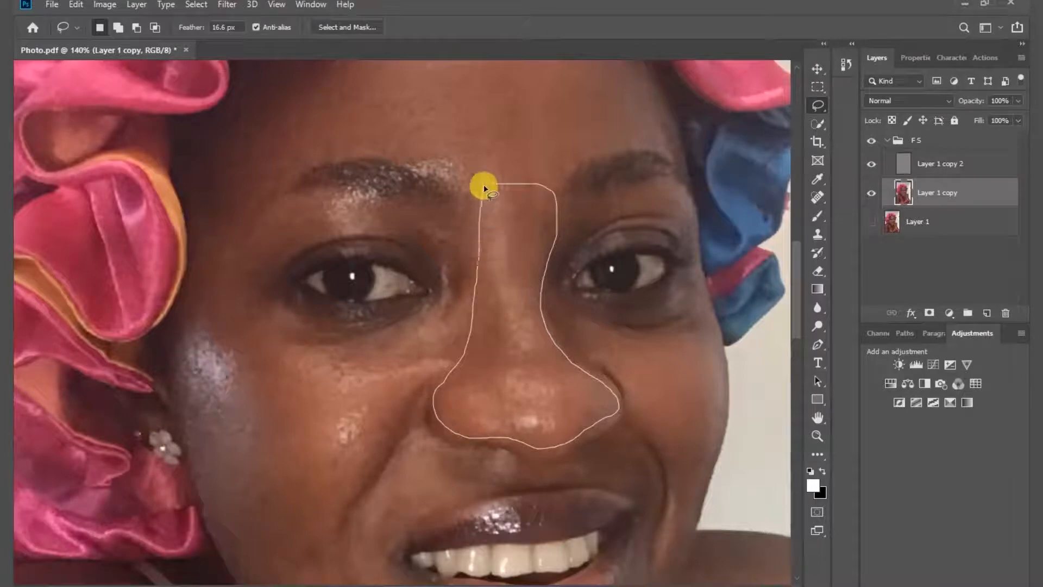
{"action": "left_click_drag", "start_coordinate": [485, 189], "coordinate": [483, 185]}
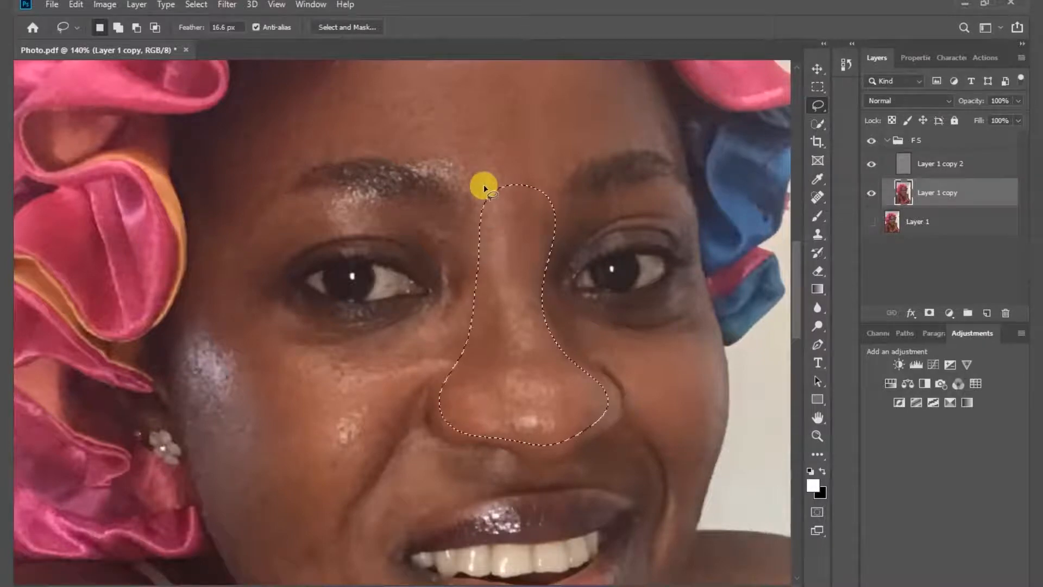
- Apply a Gaussian Blur with a 3.2 px radius to the selected nose and clear the selection
{"action": "left_click", "coordinate": [226, 6]}
{"action": "mouse_move", "coordinate": [279, 165]}
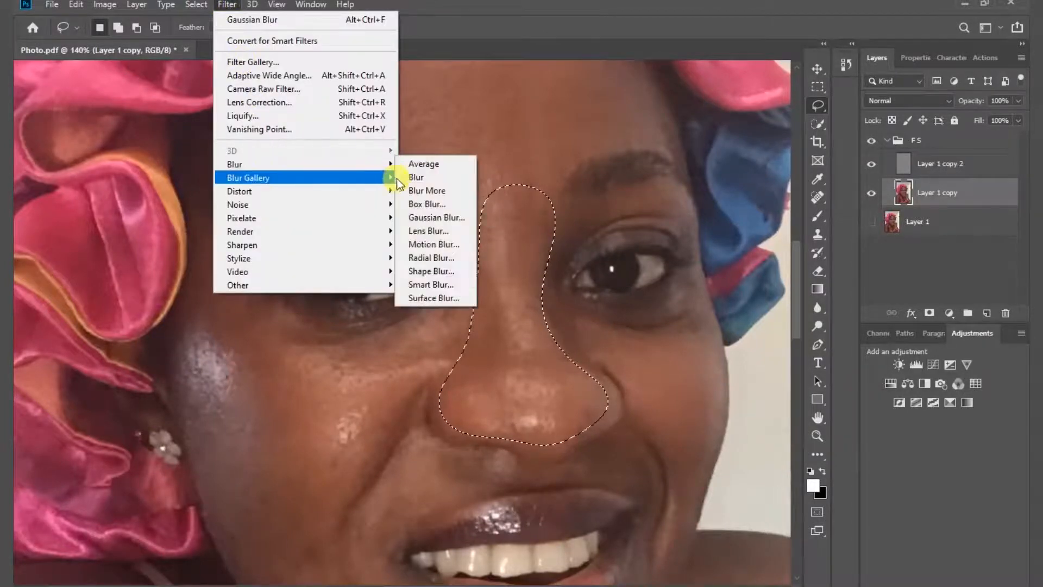
{"action": "left_click", "coordinate": [438, 217]}
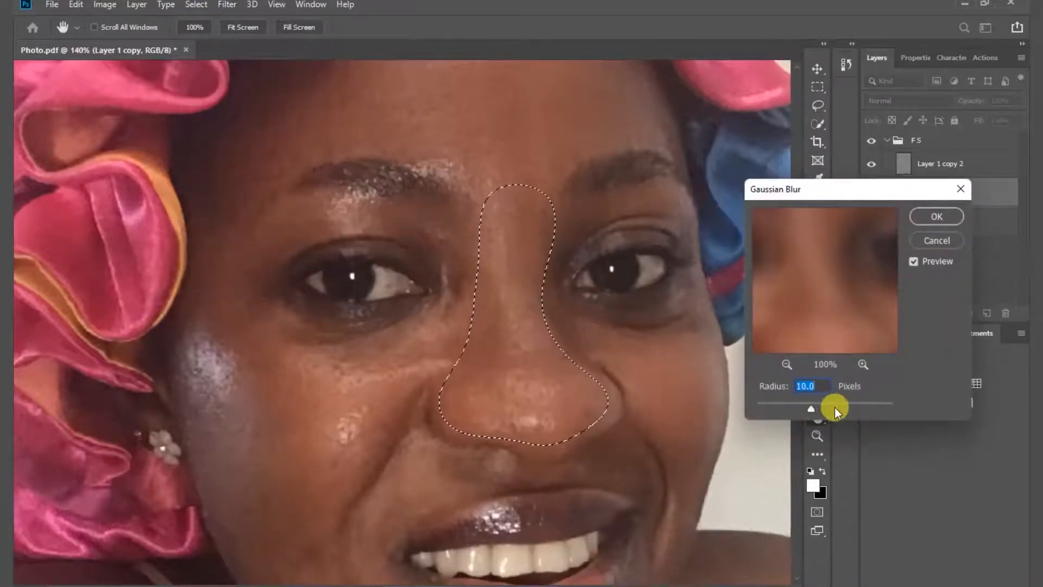
{"action": "left_click", "coordinate": [855, 404]}
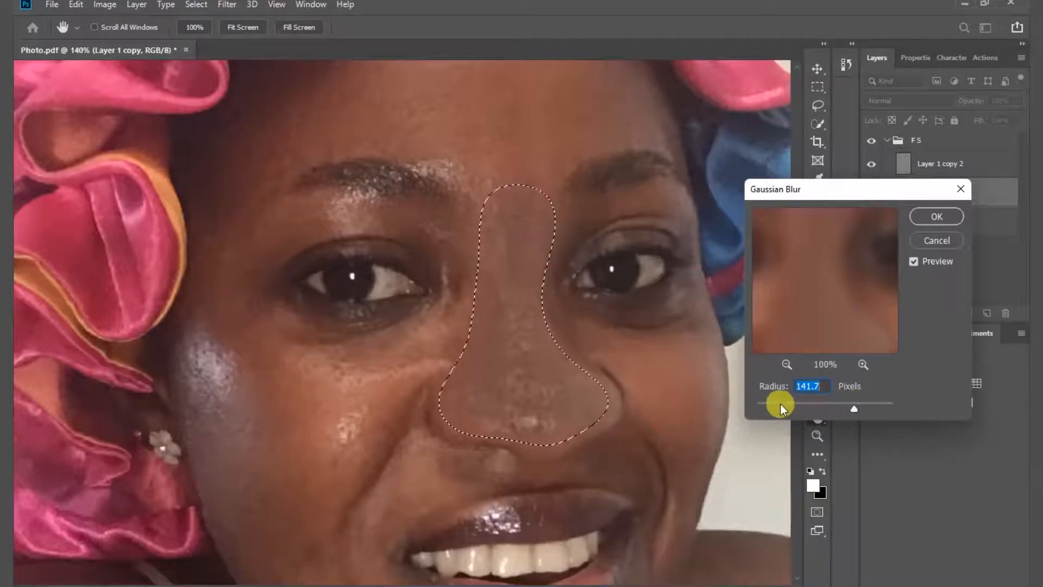
{"action": "mouse_move", "coordinate": [781, 404]}
{"action": "left_mouse_down"}
{"action": "mouse_move", "coordinate": [748, 411]}
{"action": "mouse_move", "coordinate": [774, 414]}
{"action": "left_mouse_up"}
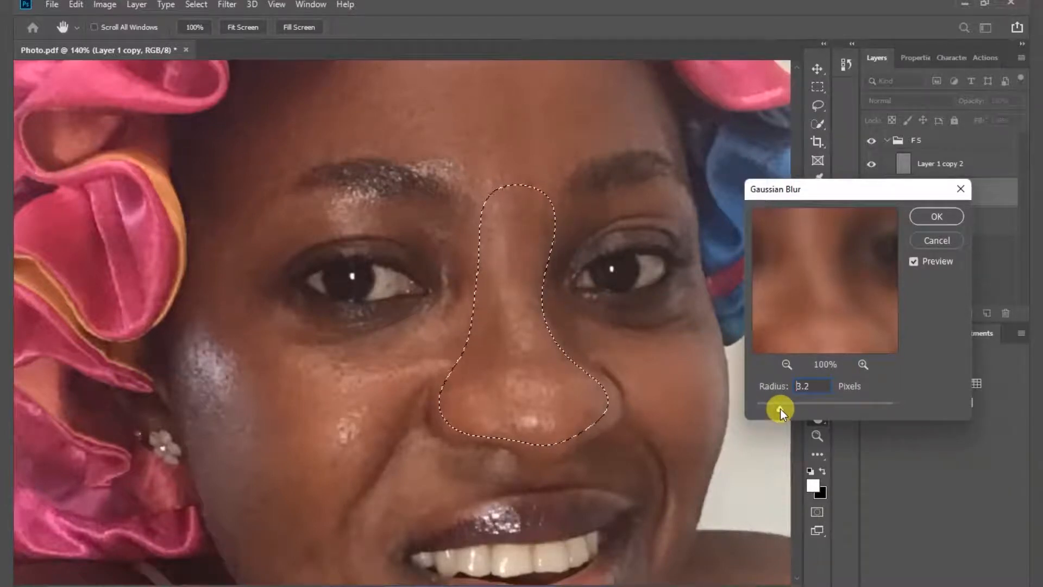
{"action": "left_click", "coordinate": [940, 216]}
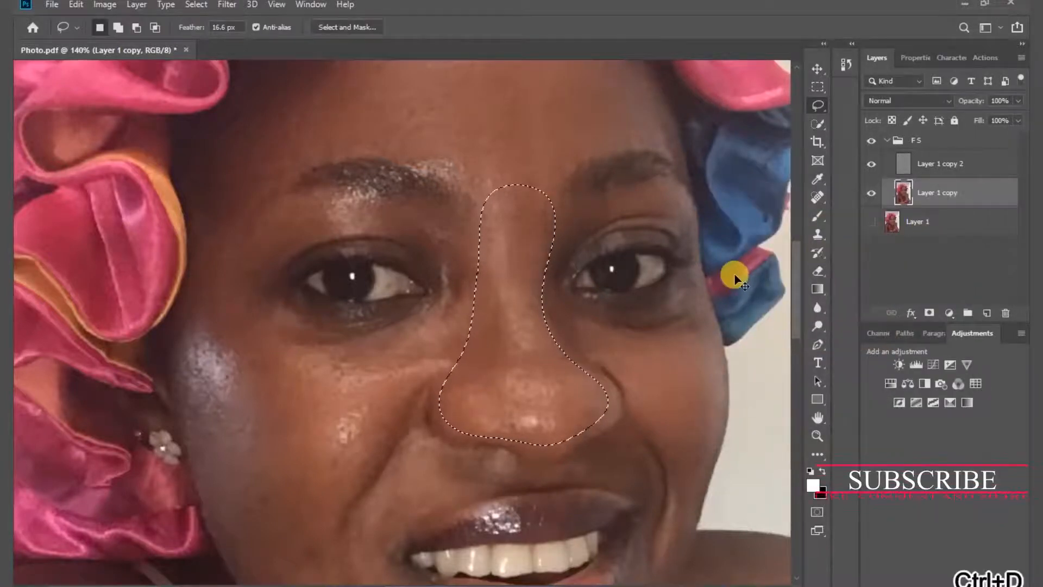
{"action": "key", "text": "ctrl+d"}
- Lasso the lower cheek on the earring side, from beside the nose along the jawline to the chin
{"action": "scroll", "coordinate": [530, 298], "scroll_direction": "down", "scroll_amount": 2}
{"action": "scroll", "coordinate": [530, 298], "scroll_direction": "down", "scroll_amount": 8}
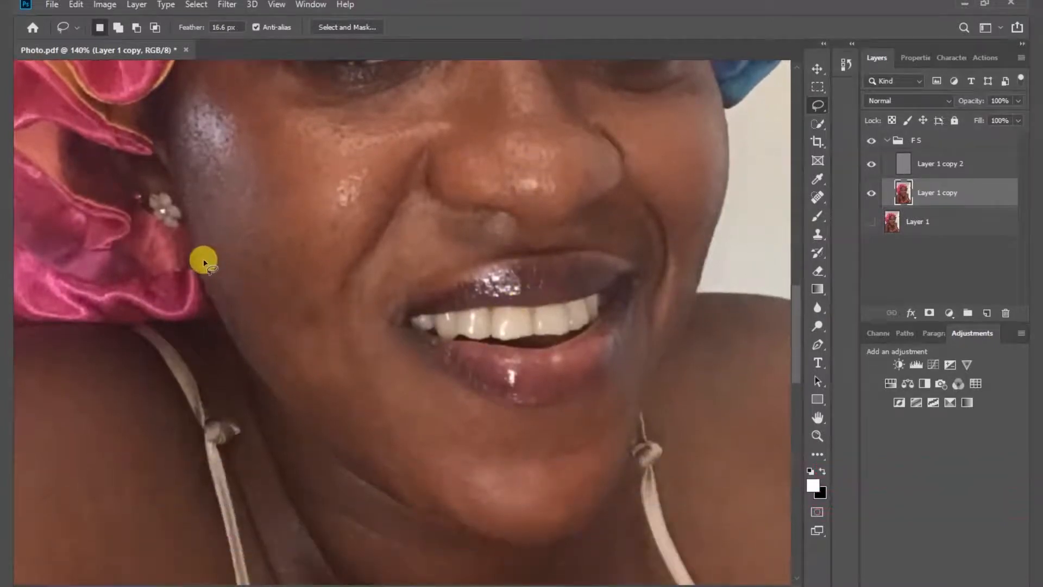
{"action": "mouse_move", "coordinate": [358, 280]}
{"action": "left_mouse_down"}
{"action": "mouse_move", "coordinate": [257, 224]}
{"action": "mouse_move", "coordinate": [240, 225]}
{"action": "mouse_move", "coordinate": [212, 273]}
{"action": "mouse_move", "coordinate": [237, 349]}
{"action": "mouse_move", "coordinate": [351, 462]}
{"action": "mouse_move", "coordinate": [441, 511]}
{"action": "left_mouse_up"}
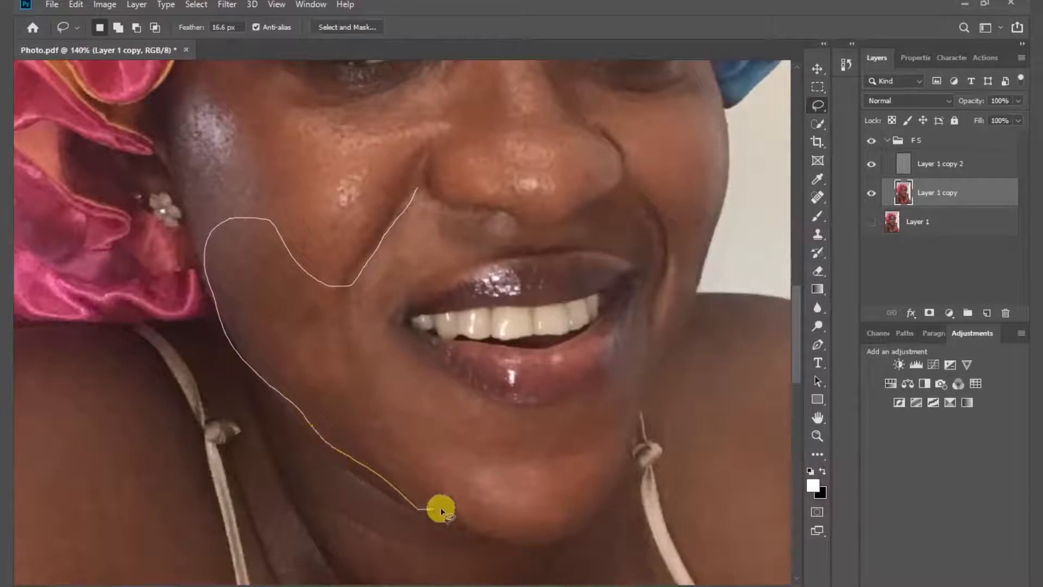
{"action": "left_click_drag", "start_coordinate": [387, 324], "coordinate": [415, 205]}
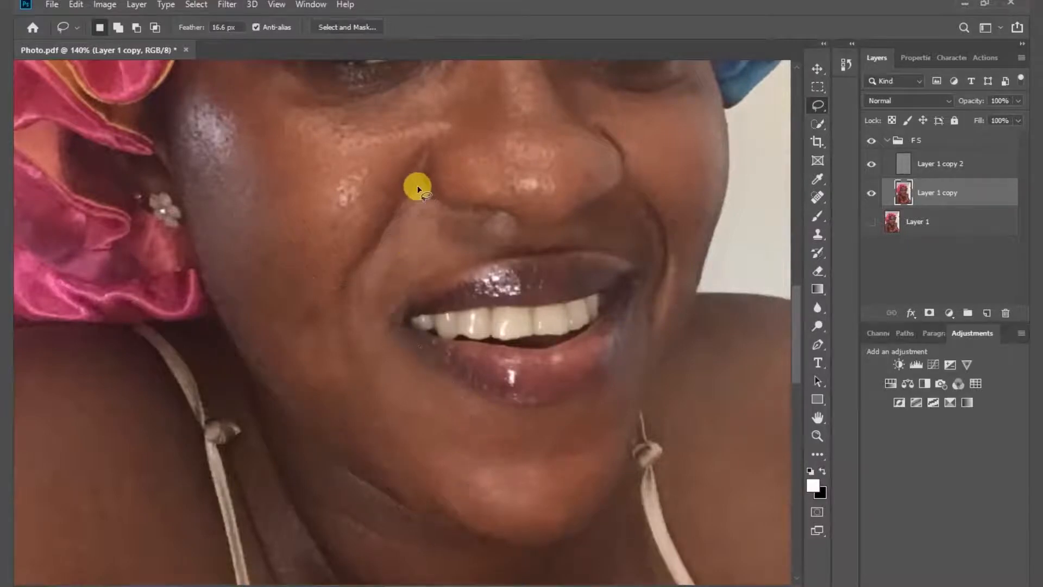
- Apply a Gaussian Blur with a 10 px radius to the selected lower cheek and clear the selection
{"action": "left_click", "coordinate": [227, 5]}
{"action": "mouse_move", "coordinate": [279, 160]}
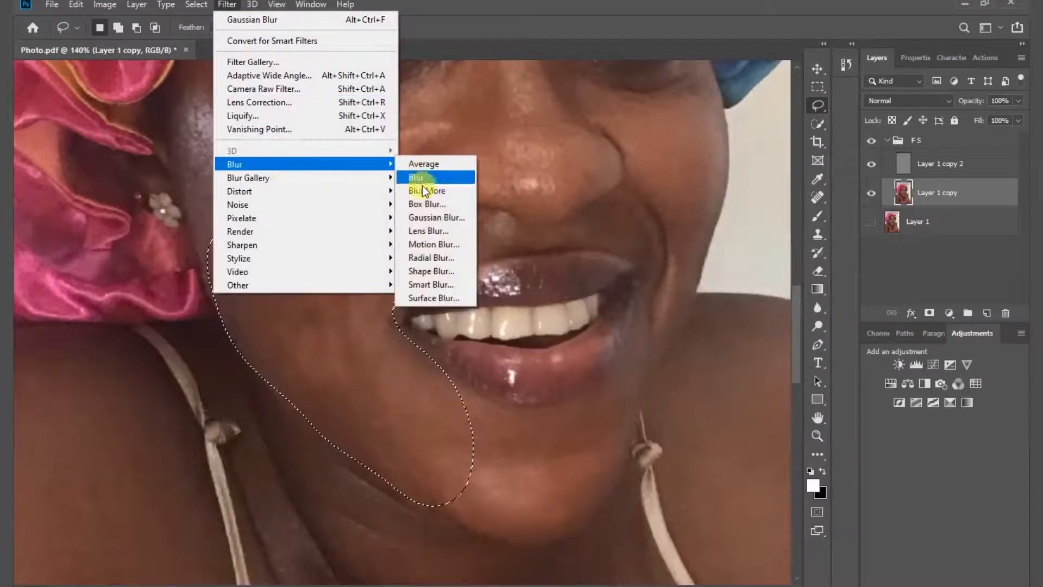
{"action": "left_click", "coordinate": [438, 221]}
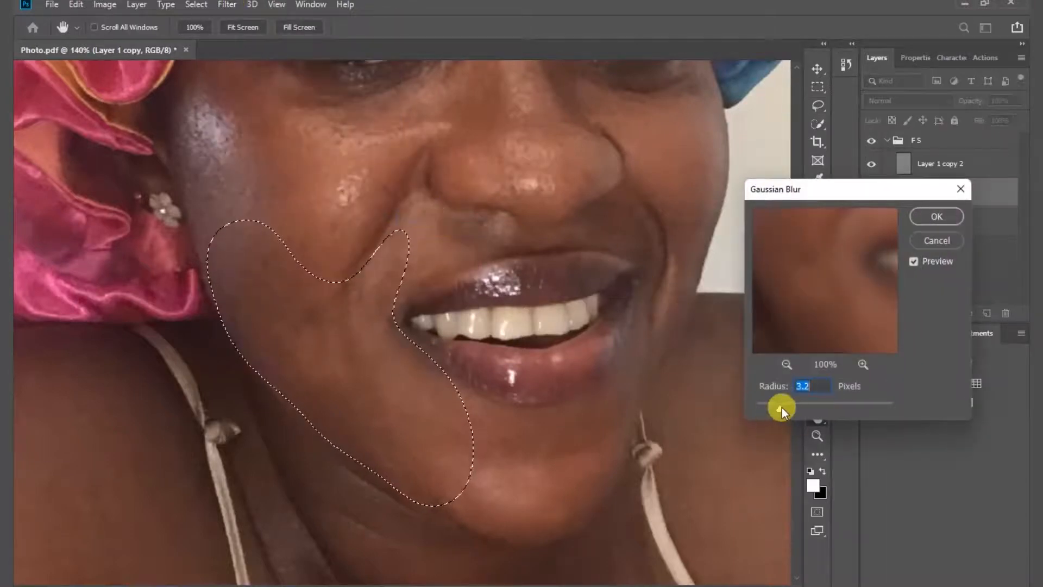
{"action": "left_click_drag", "start_coordinate": [799, 410], "coordinate": [812, 411]}
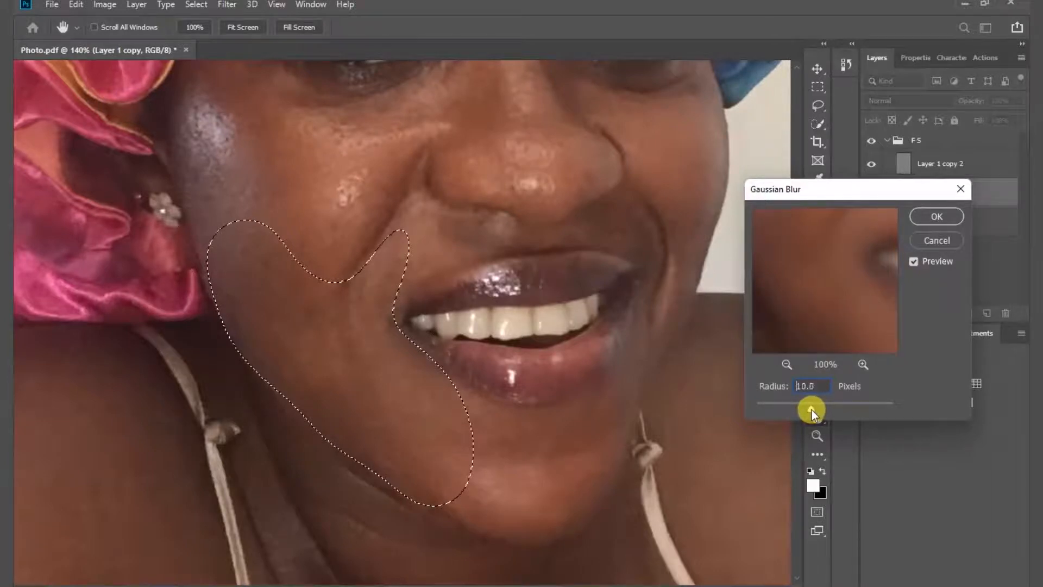
{"action": "left_click", "coordinate": [939, 218]}
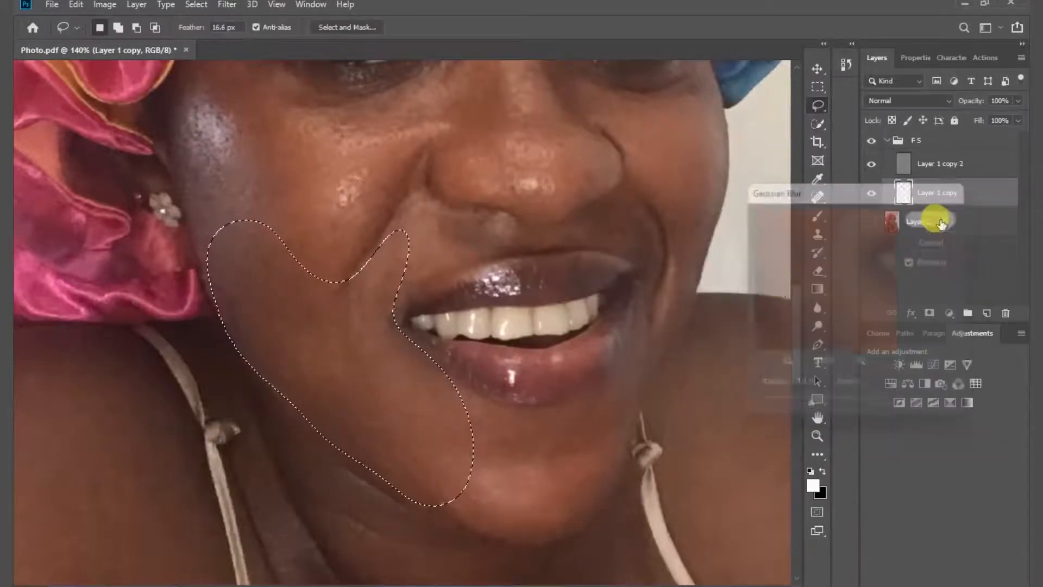
{"action": "key", "text": "ctrl+d"}
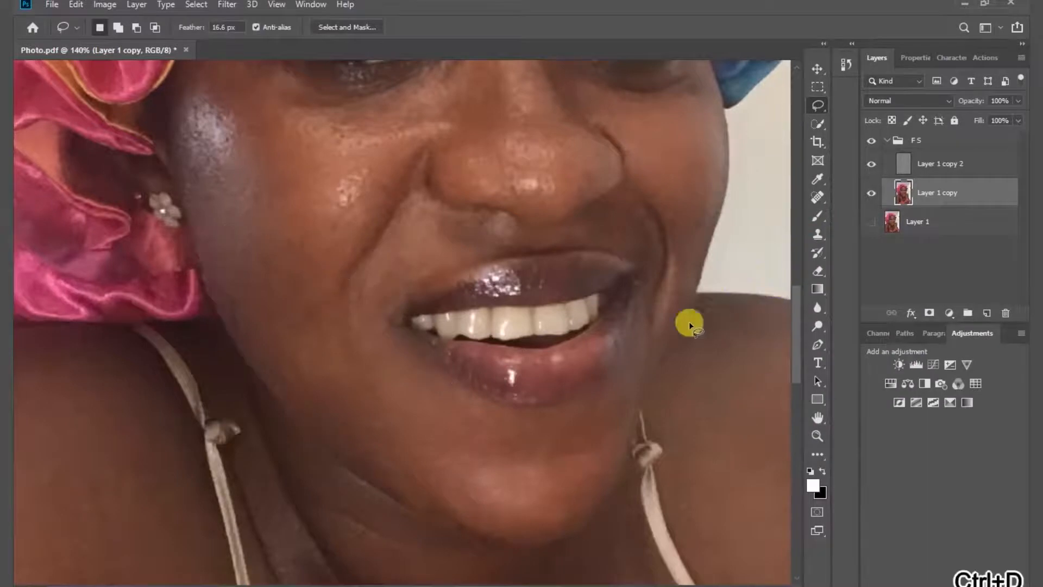
- Lasso the chin and the area above the upper lip in turn, reapplying the last Gaussian Blur to each
{"action": "mouse_move", "coordinate": [448, 480]}
{"action": "left_mouse_down"}
{"action": "mouse_move", "coordinate": [594, 524]}
{"action": "mouse_move", "coordinate": [638, 391]}
{"action": "mouse_move", "coordinate": [634, 354]}
{"action": "mouse_move", "coordinate": [461, 405]}
{"action": "left_mouse_up"}
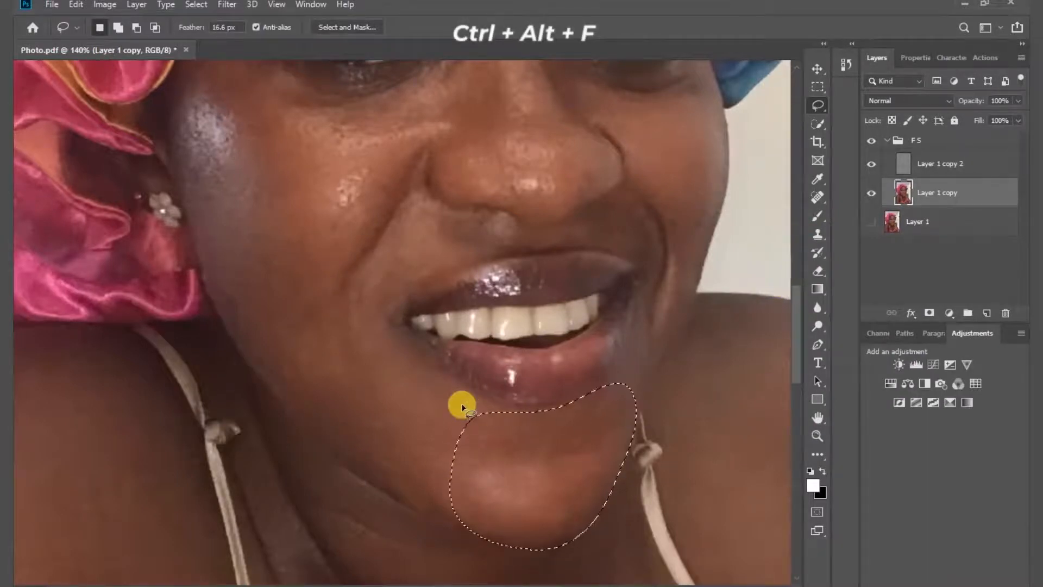
{"action": "key", "text": "ctrl+alt+f"}
{"action": "mouse_move", "coordinate": [435, 205]}
{"action": "left_mouse_down"}
{"action": "mouse_move", "coordinate": [388, 283]}
{"action": "mouse_move", "coordinate": [549, 254]}
{"action": "mouse_move", "coordinate": [624, 261]}
{"action": "mouse_move", "coordinate": [664, 243]}
{"action": "mouse_move", "coordinate": [623, 195]}
{"action": "mouse_move", "coordinate": [552, 225]}
{"action": "mouse_move", "coordinate": [431, 205]}
{"action": "left_mouse_up"}
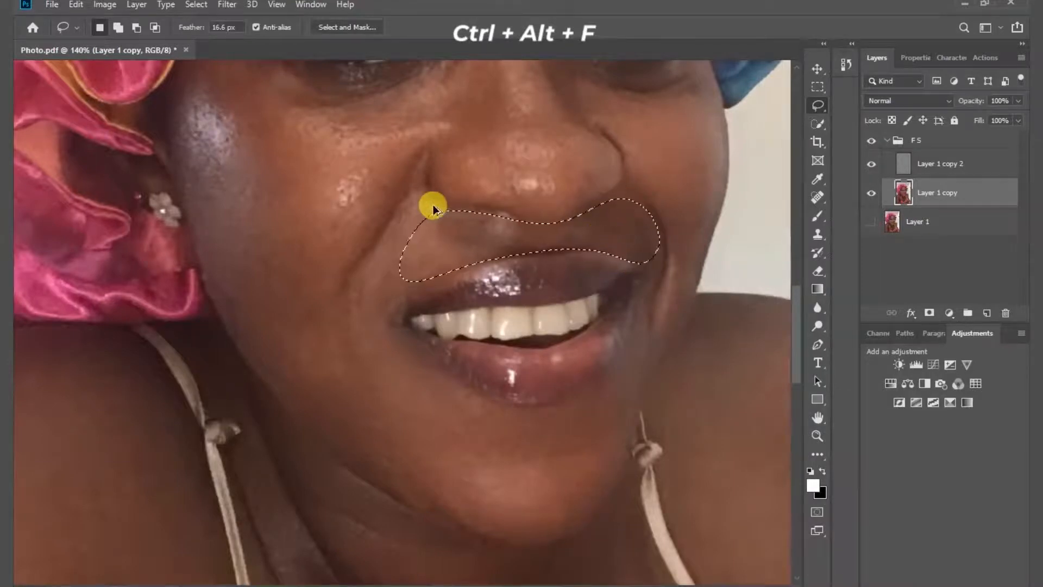
{"action": "key", "text": "ctrl+alt+f"}
- Lasso the narrow cheek strip outside the smile line opposite the earring, reapply the last Gaussian Blur, and deselect
{"action": "mouse_move", "coordinate": [666, 208]}
{"action": "left_mouse_down"}
{"action": "mouse_move", "coordinate": [652, 323]}
{"action": "mouse_move", "coordinate": [679, 326]}
{"action": "left_mouse_up"}
{"action": "left_click_drag", "start_coordinate": [720, 180], "coordinate": [666, 213]}
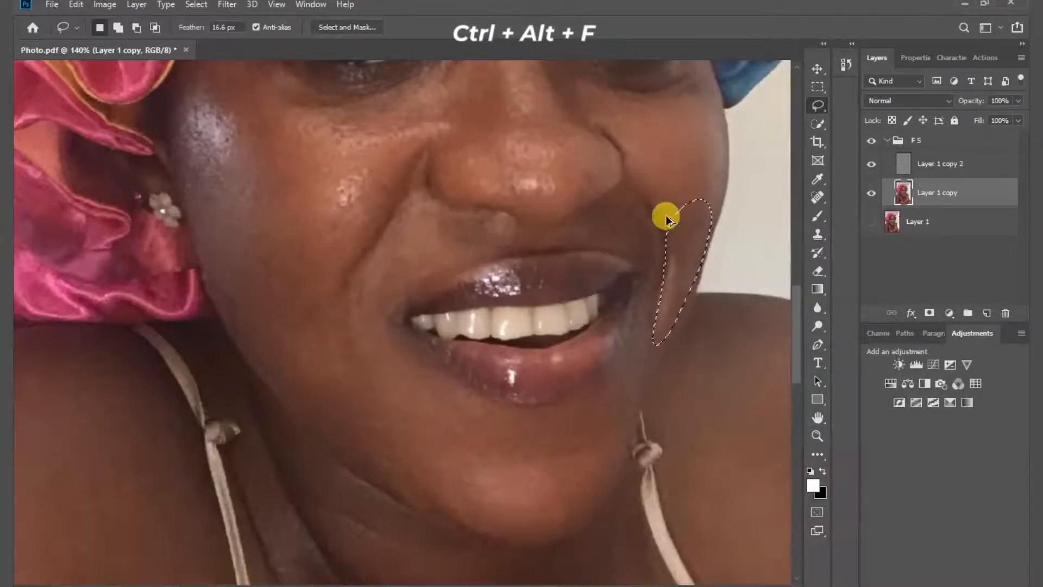
{"action": "key", "text": "ctrl+alt+f"}
{"action": "key", "text": "ctrl+d"}
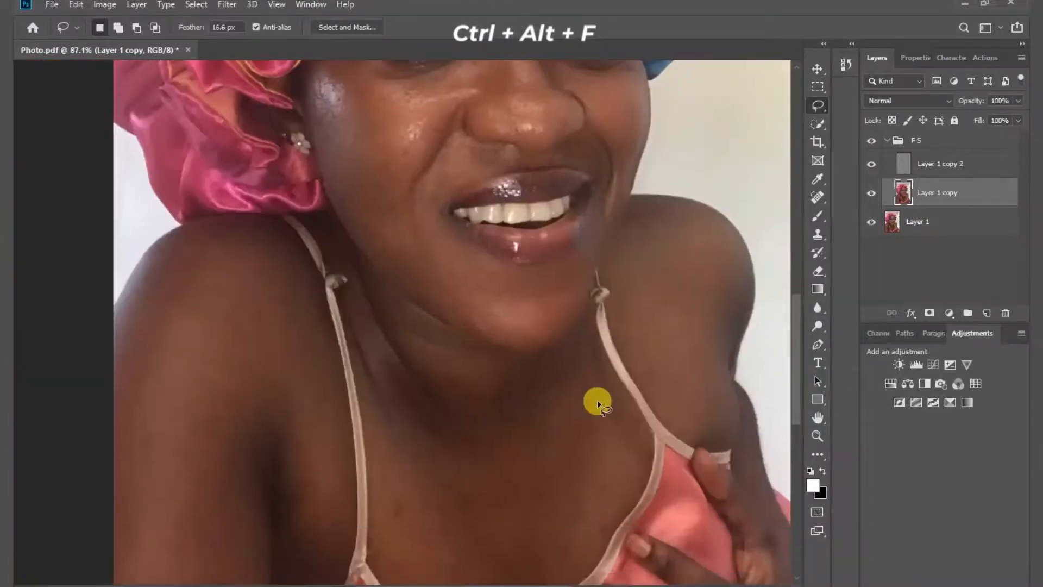
- Lasso the shoulder and upper arm on the earring side down to the photo's edge and reapply the last Gaussian Blur
{"action": "scroll", "coordinate": [598, 401], "scroll_direction": "down", "scroll_amount": 3}
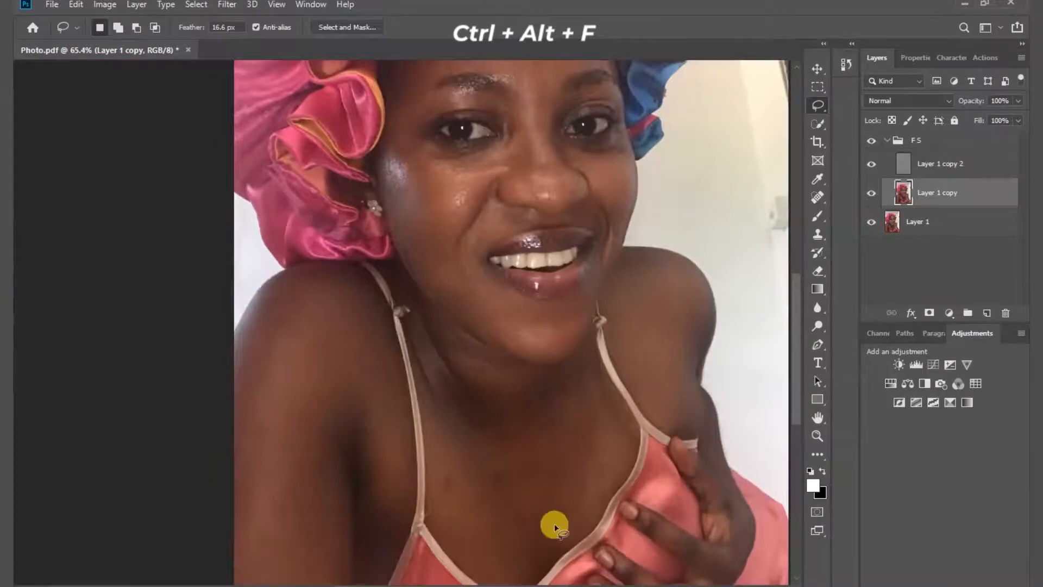
{"action": "mouse_move", "coordinate": [554, 523]}
{"action": "left_mouse_down"}
{"action": "mouse_move", "coordinate": [510, 412]}
{"action": "mouse_move", "coordinate": [537, 440]}
{"action": "left_mouse_up"}
{"action": "scroll", "coordinate": [268, 451], "scroll_direction": "up", "scroll_amount": 4}
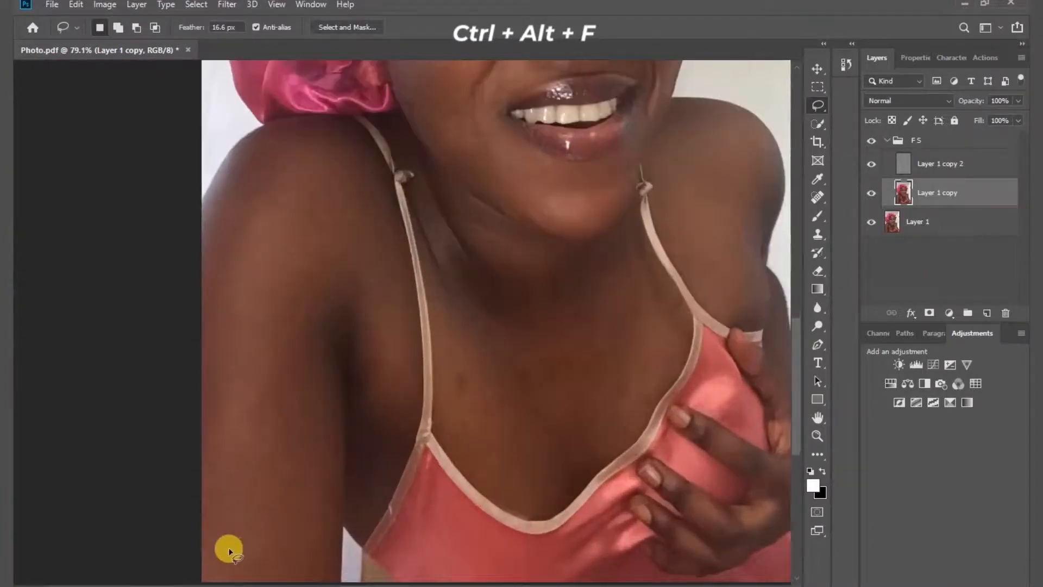
{"action": "left_click_drag", "start_coordinate": [259, 509], "coordinate": [266, 502]}
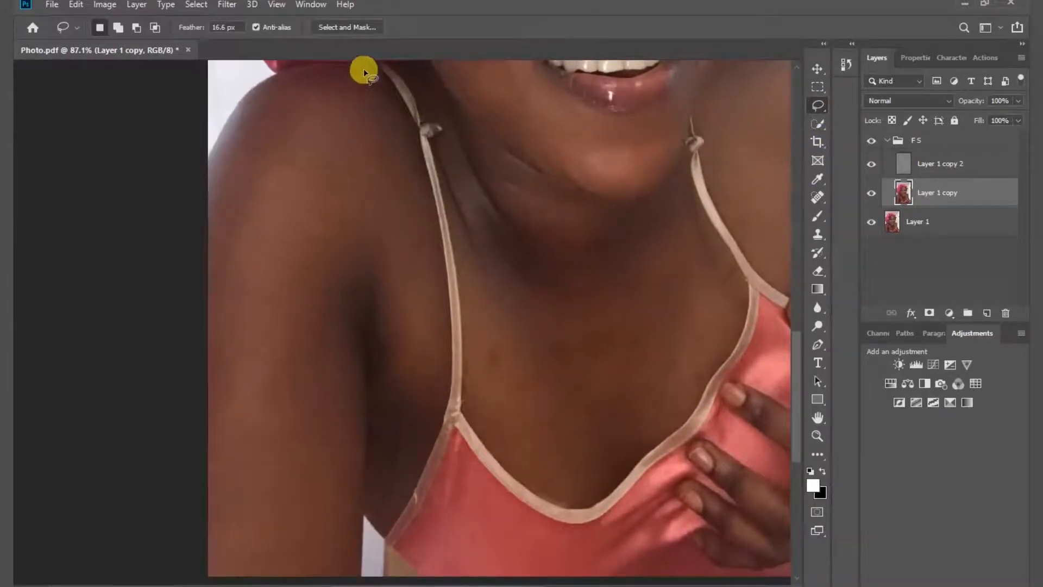
{"action": "mouse_move", "coordinate": [363, 68]}
{"action": "left_mouse_down"}
{"action": "mouse_move", "coordinate": [304, 70]}
{"action": "mouse_move", "coordinate": [265, 90]}
{"action": "mouse_move", "coordinate": [231, 125]}
{"action": "mouse_move", "coordinate": [198, 196]}
{"action": "mouse_move", "coordinate": [196, 583]}
{"action": "mouse_move", "coordinate": [323, 582]}
{"action": "left_mouse_up"}
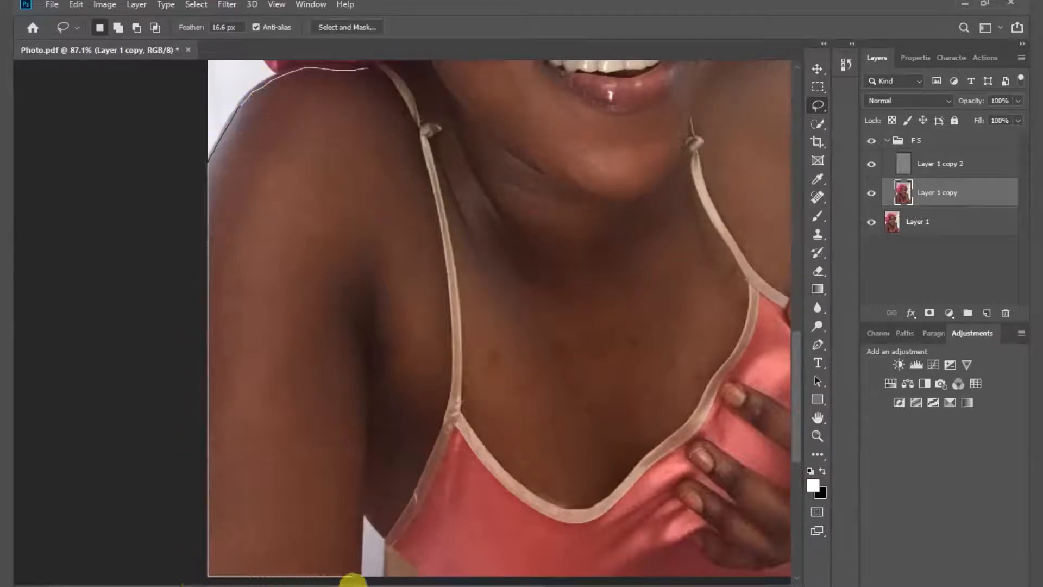
{"action": "mouse_move", "coordinate": [356, 533]}
{"action": "left_mouse_down"}
{"action": "mouse_move", "coordinate": [377, 288]}
{"action": "mouse_move", "coordinate": [415, 218]}
{"action": "left_mouse_up"}
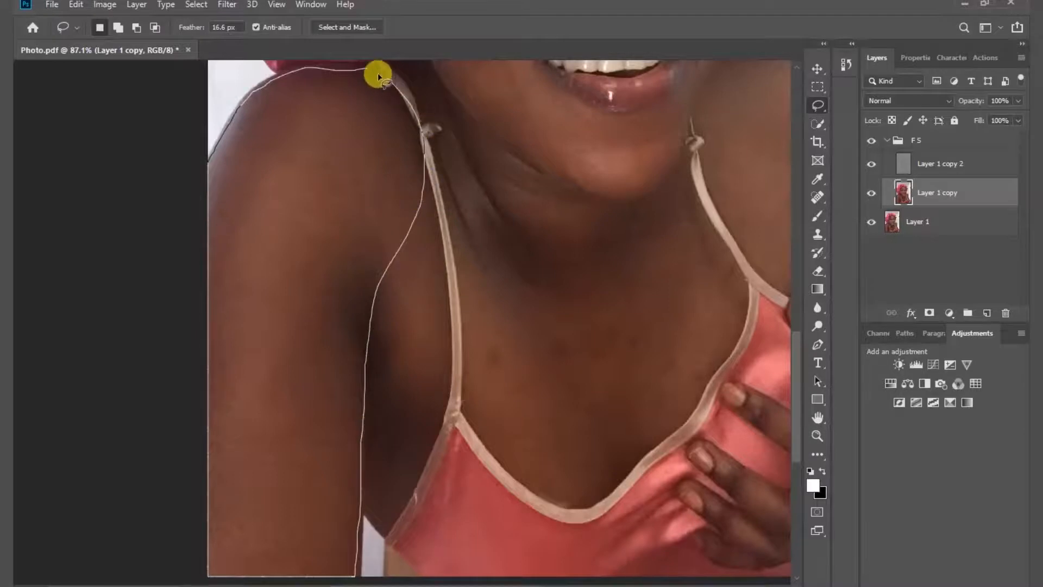
{"action": "left_click_drag", "start_coordinate": [377, 72], "coordinate": [360, 67]}
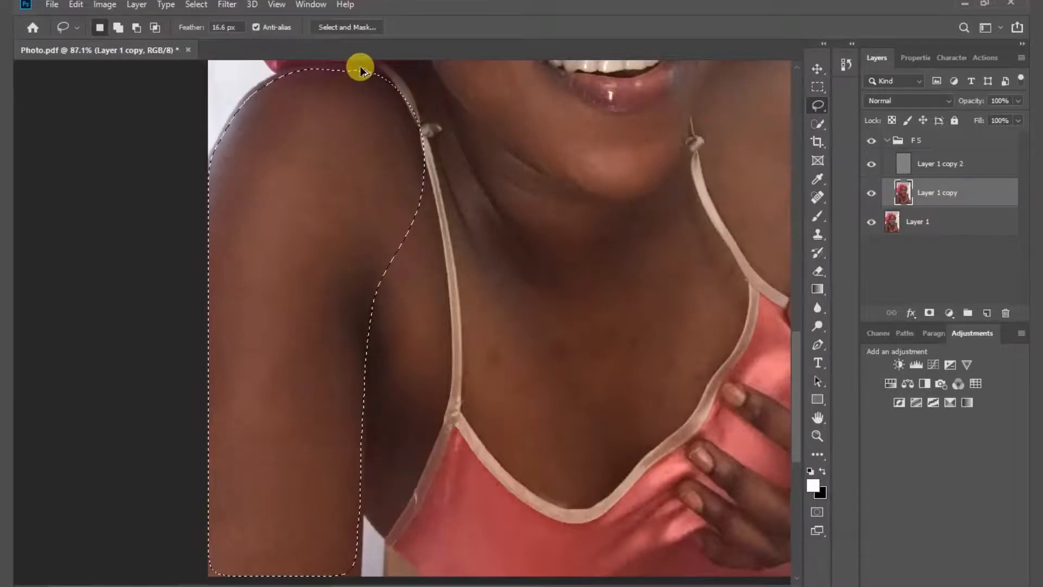
{"action": "key", "text": "ctrl+alt+f"}
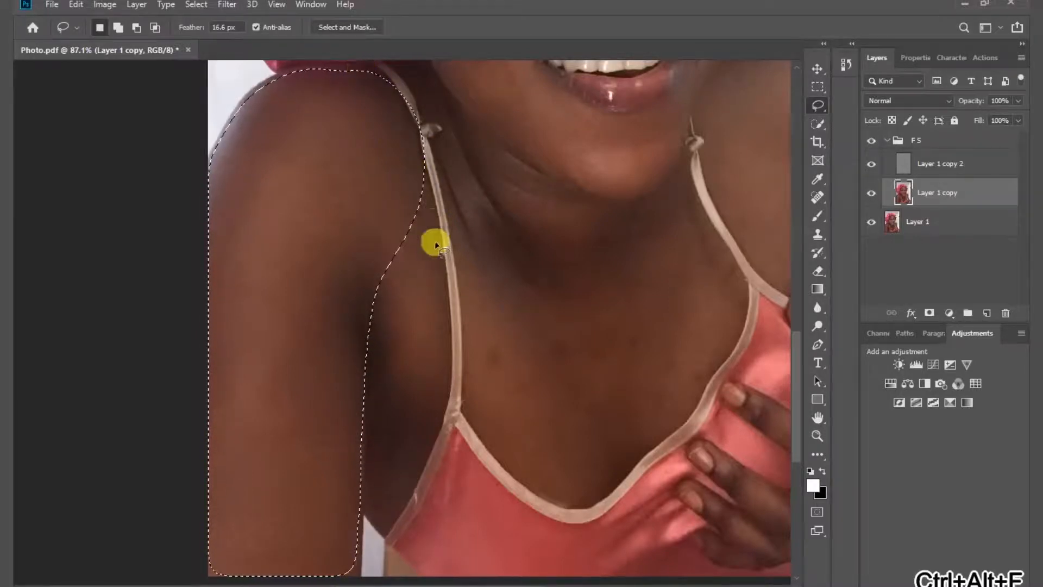
- Lasso the skin between that arm and the dress strap and reapply the last Gaussian Blur
{"action": "mouse_move", "coordinate": [419, 219]}
{"action": "left_mouse_down"}
{"action": "mouse_move", "coordinate": [371, 384]}
{"action": "mouse_move", "coordinate": [381, 524]}
{"action": "mouse_move", "coordinate": [402, 510]}
{"action": "mouse_move", "coordinate": [443, 249]}
{"action": "left_mouse_up"}
{"action": "left_click_drag", "start_coordinate": [416, 215], "coordinate": [418, 217]}
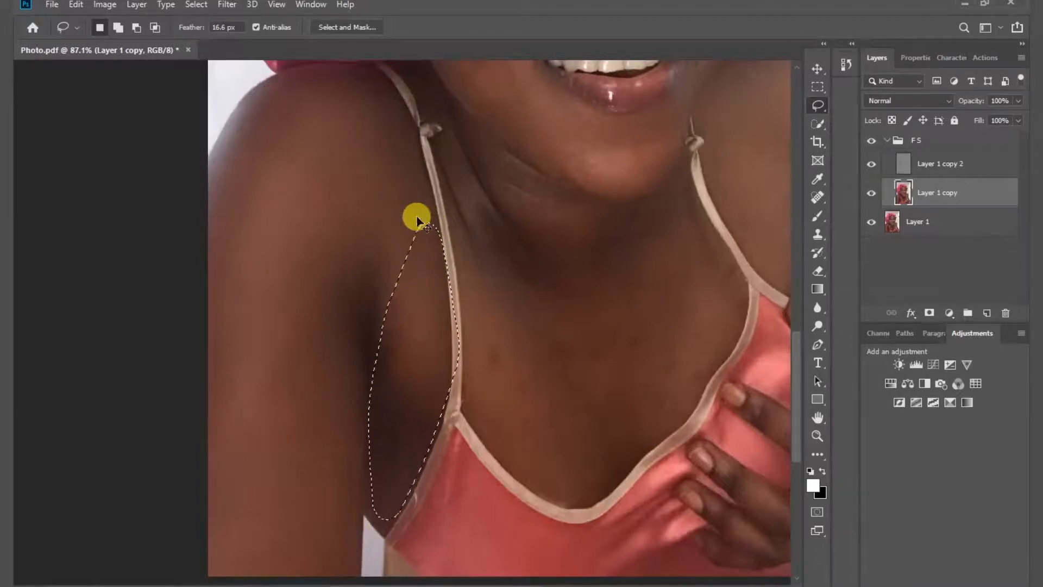
{"action": "key", "text": "ctrl+alt+f"}
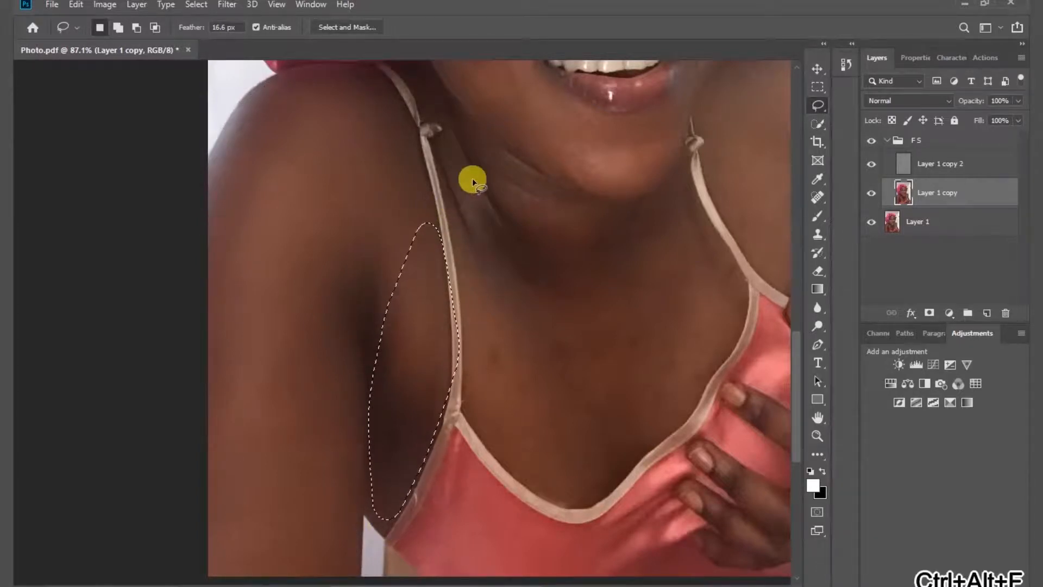
- Lasso the neck and upper chest between the dress straps, from the jawline to the neckline, and reapply the last Gaussian Blur
{"action": "mouse_move", "coordinate": [579, 260]}
{"action": "left_mouse_down"}
{"action": "mouse_move", "coordinate": [520, 331]}
{"action": "mouse_move", "coordinate": [489, 333]}
{"action": "left_mouse_up"}
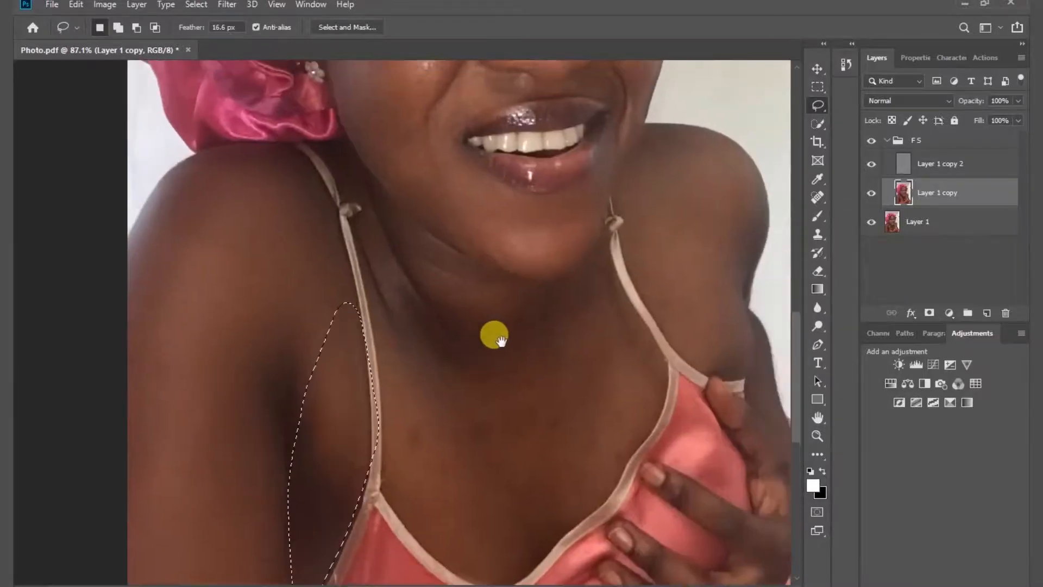
{"action": "mouse_move", "coordinate": [368, 293]}
{"action": "left_mouse_down"}
{"action": "mouse_move", "coordinate": [390, 501]}
{"action": "mouse_move", "coordinate": [427, 555]}
{"action": "mouse_move", "coordinate": [499, 585]}
{"action": "mouse_move", "coordinate": [555, 543]}
{"action": "left_mouse_up"}
{"action": "left_click_drag", "start_coordinate": [662, 367], "coordinate": [601, 247]}
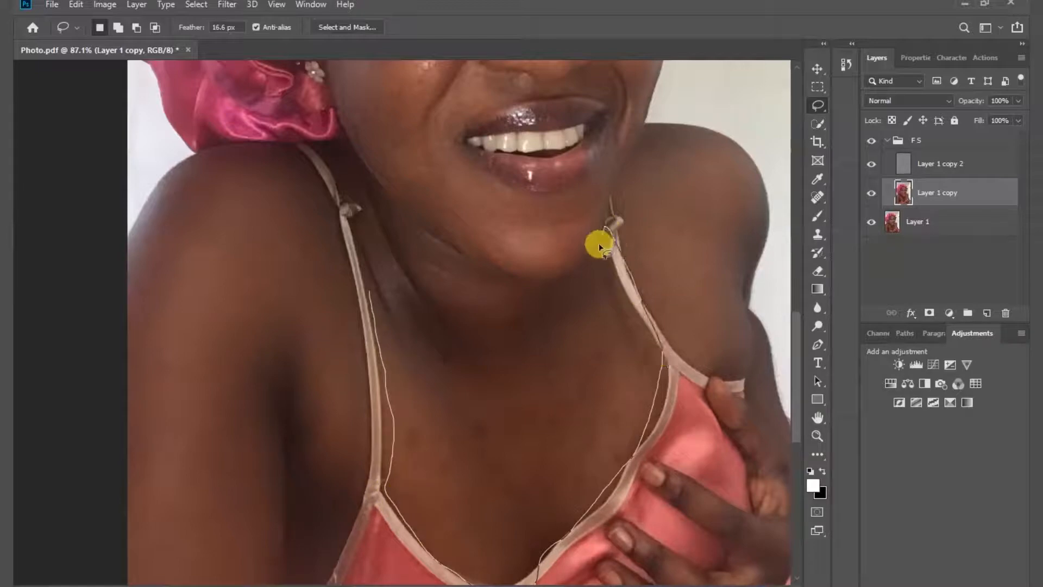
{"action": "mouse_move", "coordinate": [523, 284]}
{"action": "left_mouse_down"}
{"action": "mouse_move", "coordinate": [404, 222]}
{"action": "mouse_move", "coordinate": [348, 146]}
{"action": "mouse_move", "coordinate": [324, 136]}
{"action": "mouse_move", "coordinate": [369, 301]}
{"action": "left_mouse_up"}
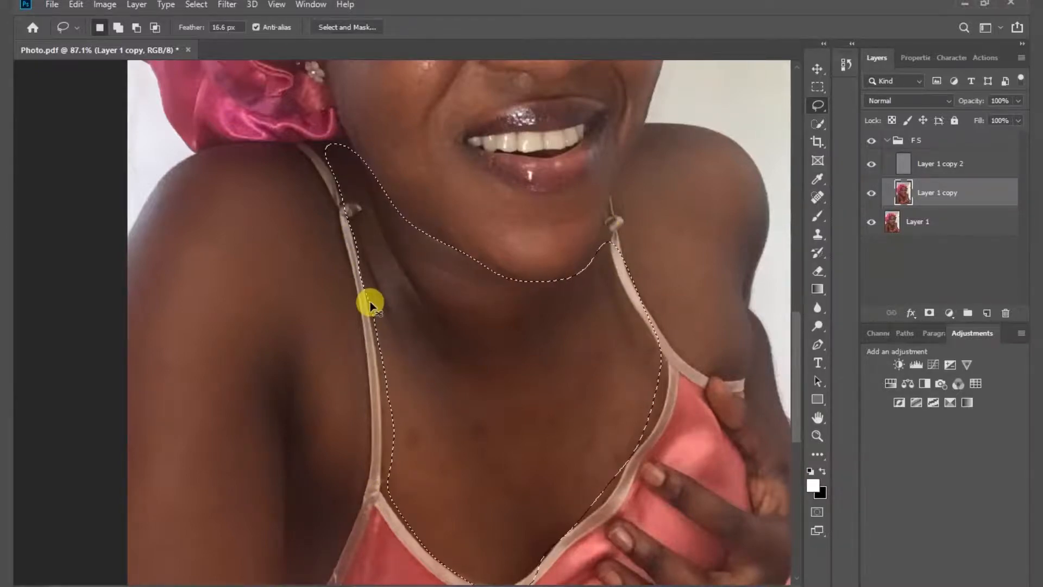
{"action": "key", "text": "ctrl+alt+e"}
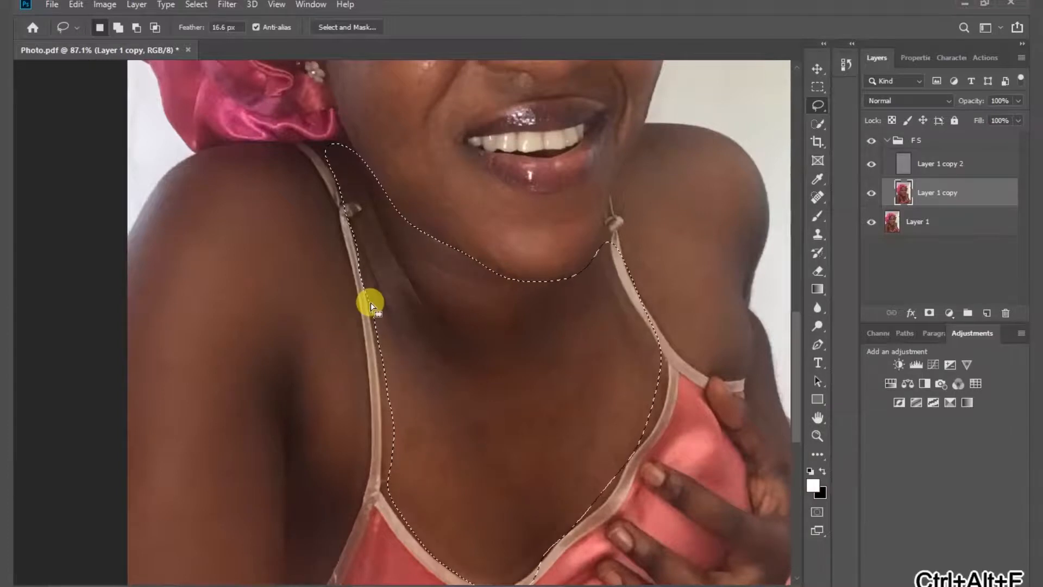
- Lasso the shoulder opposite the earring, following its outer edge and the dress strap
{"action": "left_click", "coordinate": [567, 432]}
{"action": "left_click_drag", "start_coordinate": [521, 434], "coordinate": [316, 427]}
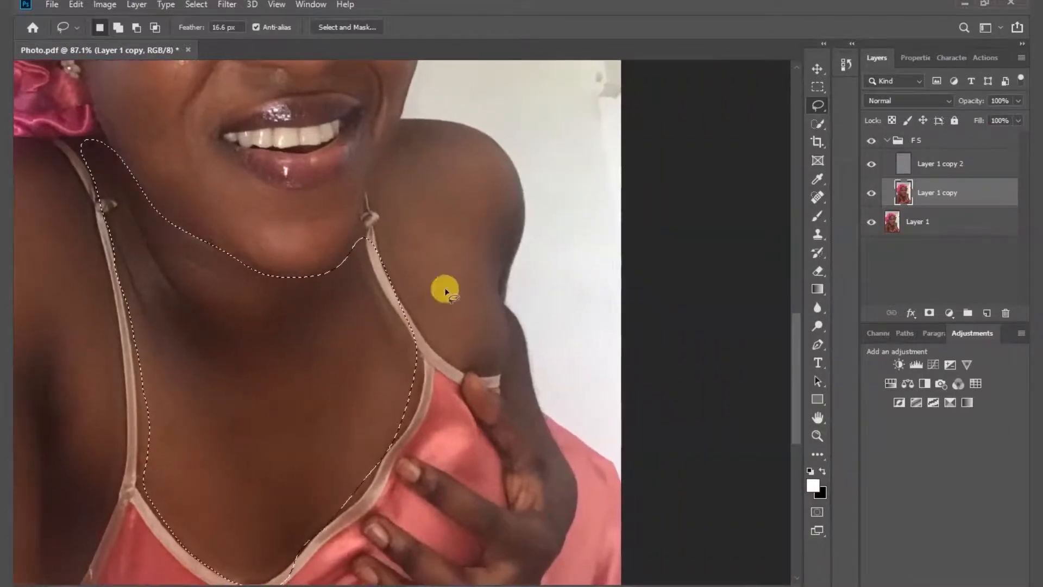
{"action": "mouse_move", "coordinate": [405, 133]}
{"action": "left_mouse_down"}
{"action": "mouse_move", "coordinate": [377, 248]}
{"action": "mouse_move", "coordinate": [455, 368]}
{"action": "mouse_move", "coordinate": [508, 354]}
{"action": "mouse_move", "coordinate": [527, 202]}
{"action": "mouse_move", "coordinate": [404, 122]}
{"action": "left_mouse_up"}
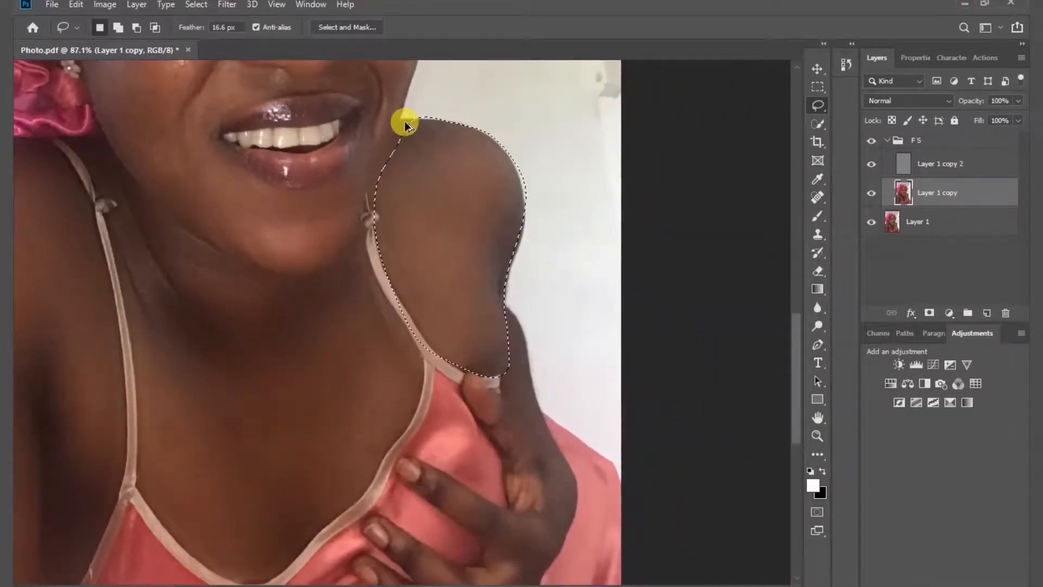
- Lasso the hand resting on the dress, following its fingers, knuckles and wrist, and clear the selection
{"action": "scroll", "coordinate": [550, 240], "scroll_direction": "down", "scroll_amount": 5}
{"action": "mouse_move", "coordinate": [466, 220]}
{"action": "left_mouse_down"}
{"action": "mouse_move", "coordinate": [487, 344]}
{"action": "mouse_move", "coordinate": [408, 306]}
{"action": "mouse_move", "coordinate": [401, 325]}
{"action": "mouse_move", "coordinate": [480, 380]}
{"action": "mouse_move", "coordinate": [376, 357]}
{"action": "left_mouse_up"}
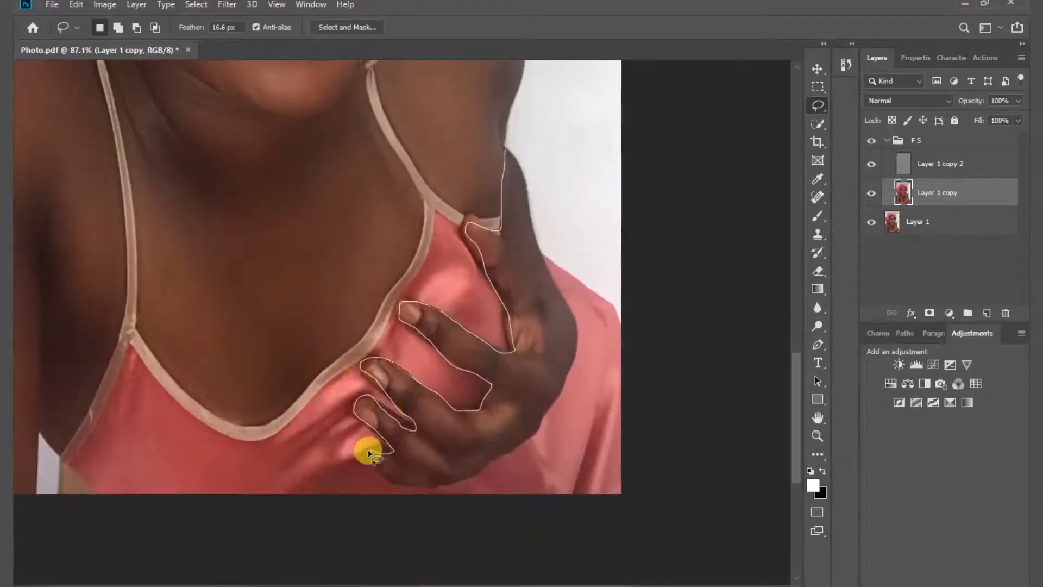
{"action": "mouse_move", "coordinate": [368, 453]}
{"action": "left_mouse_down"}
{"action": "mouse_move", "coordinate": [404, 485]}
{"action": "mouse_move", "coordinate": [480, 471]}
{"action": "mouse_move", "coordinate": [540, 425]}
{"action": "mouse_move", "coordinate": [579, 317]}
{"action": "left_mouse_up"}
{"action": "left_click_drag", "start_coordinate": [505, 152], "coordinate": [504, 152]}
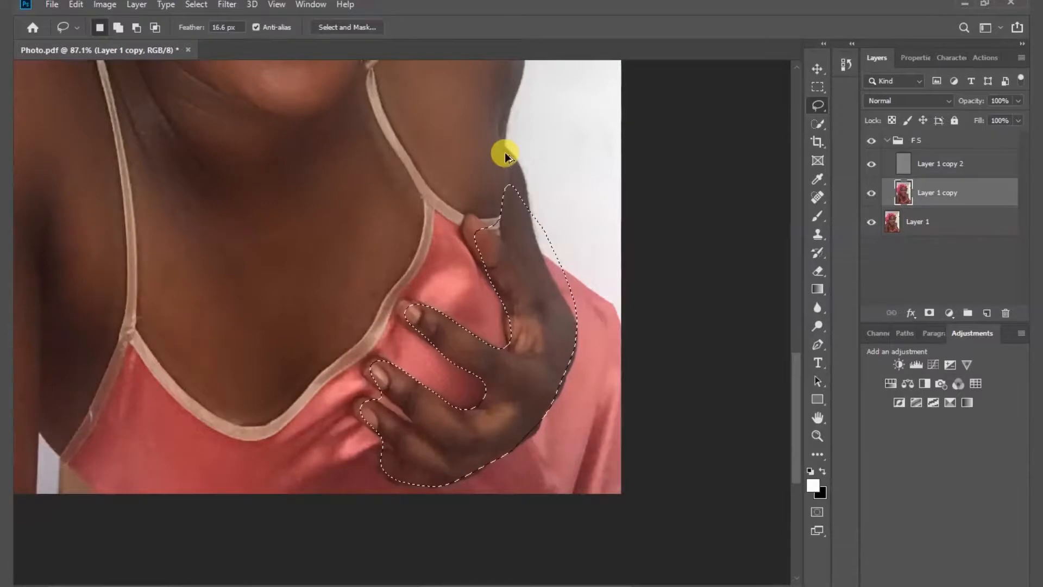
{"action": "key", "text": "ctrl+d"}
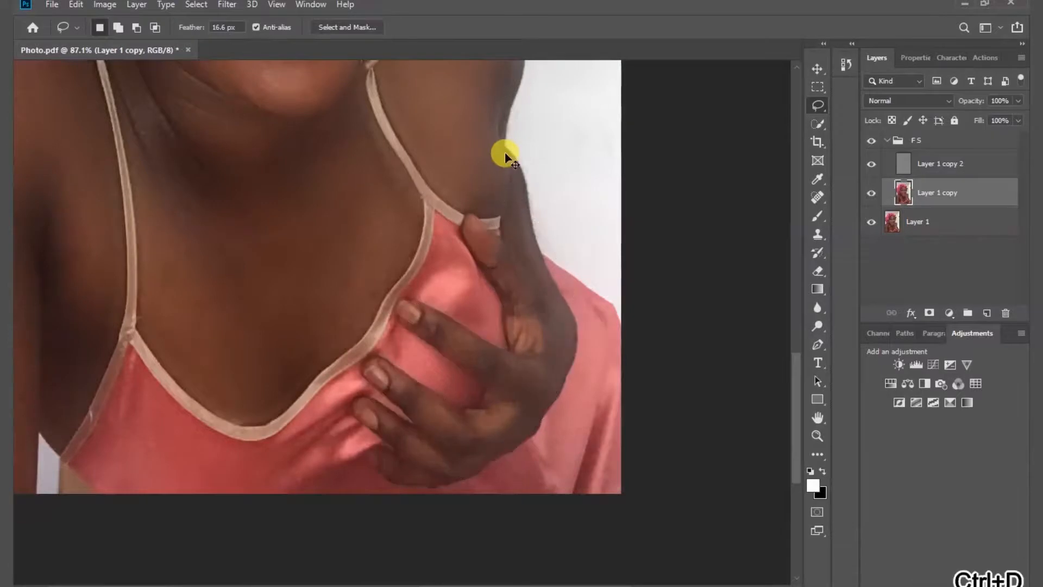
- Fit the whole portrait in view and compare the skin before and after by toggling the F S group's visibility
{"action": "left_click", "coordinate": [277, 5]}
{"action": "left_click", "coordinate": [331, 135]}
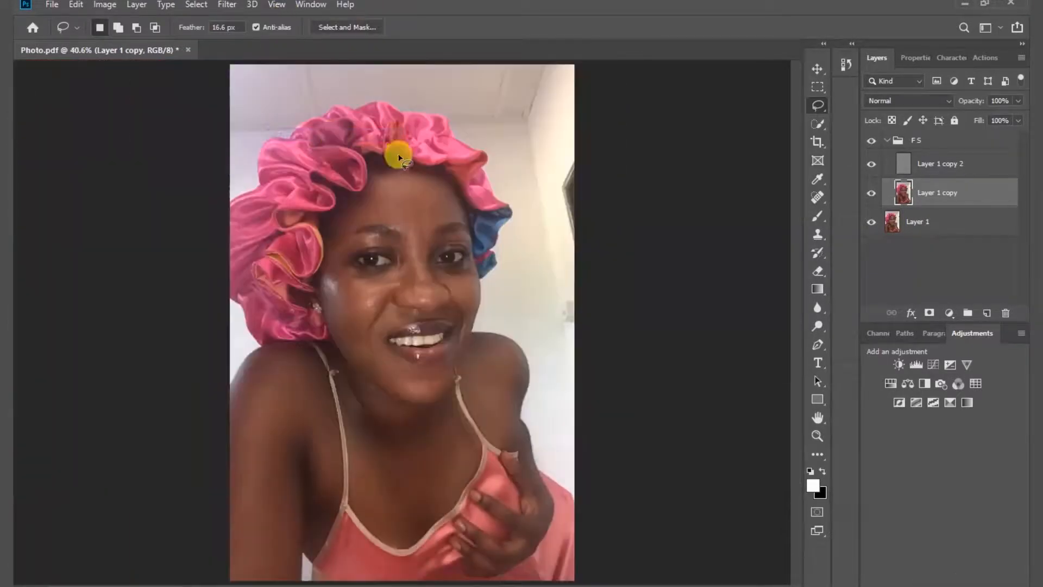
{"action": "left_click", "coordinate": [818, 69]}
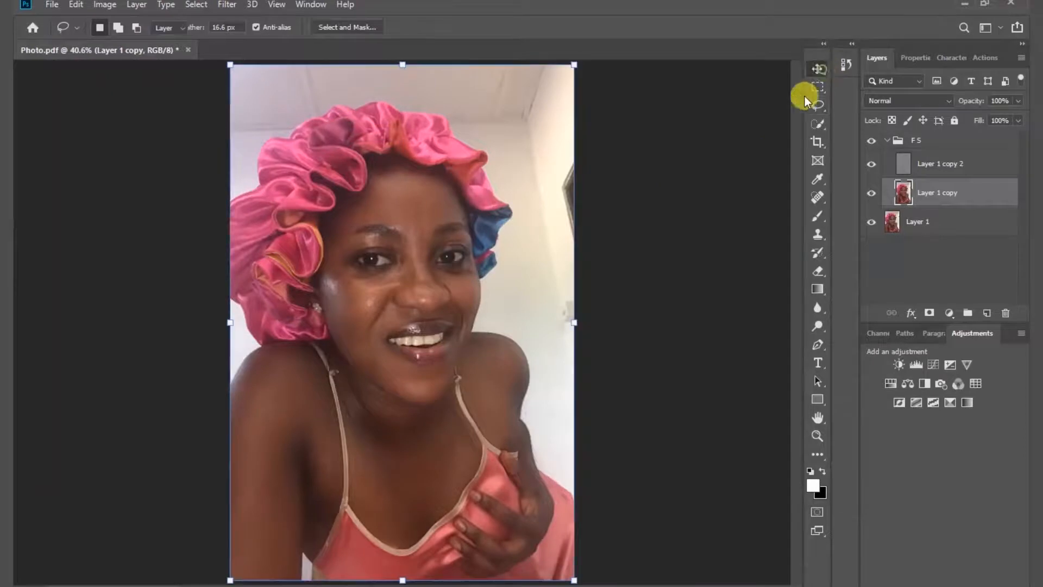
{"action": "left_click", "coordinate": [692, 210]}
{"action": "left_click", "coordinate": [887, 141]}
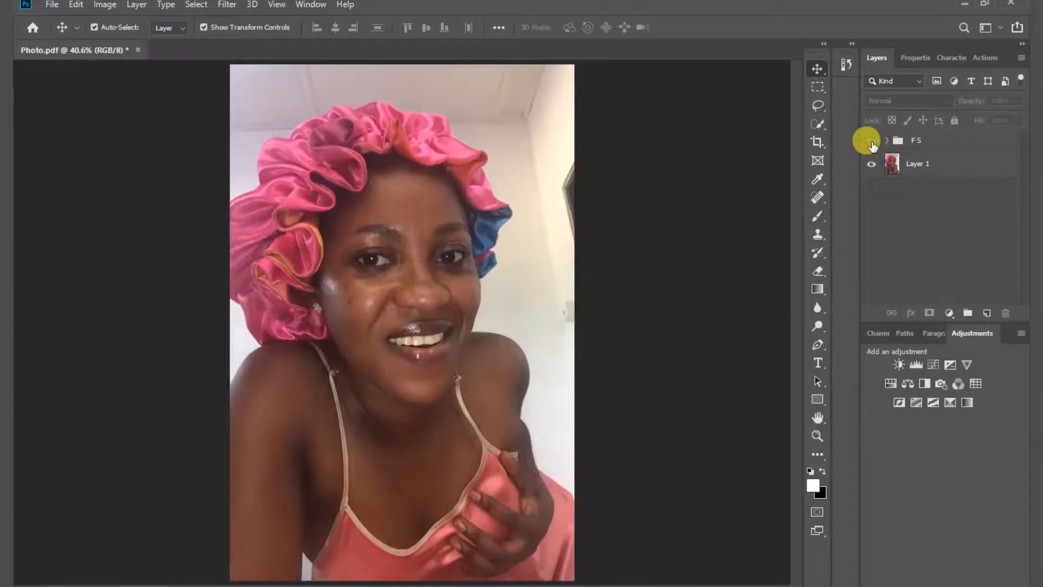
{"action": "left_click", "coordinate": [871, 142]}
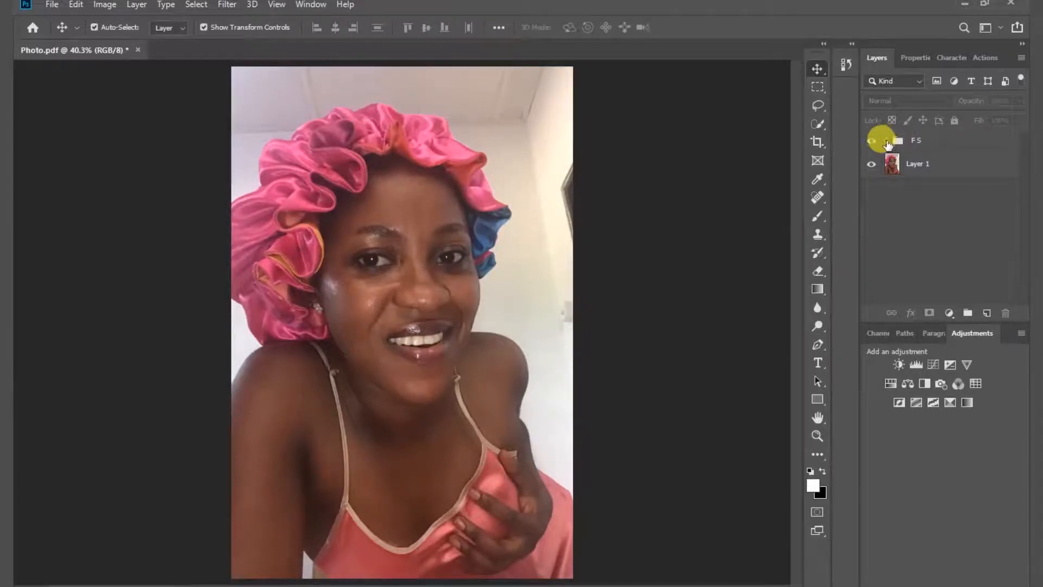
- Select Layer 1 copy 2 in the F S group and play the Eyes N Teeth Whitening action from PM Actions
{"action": "left_click", "coordinate": [887, 142]}
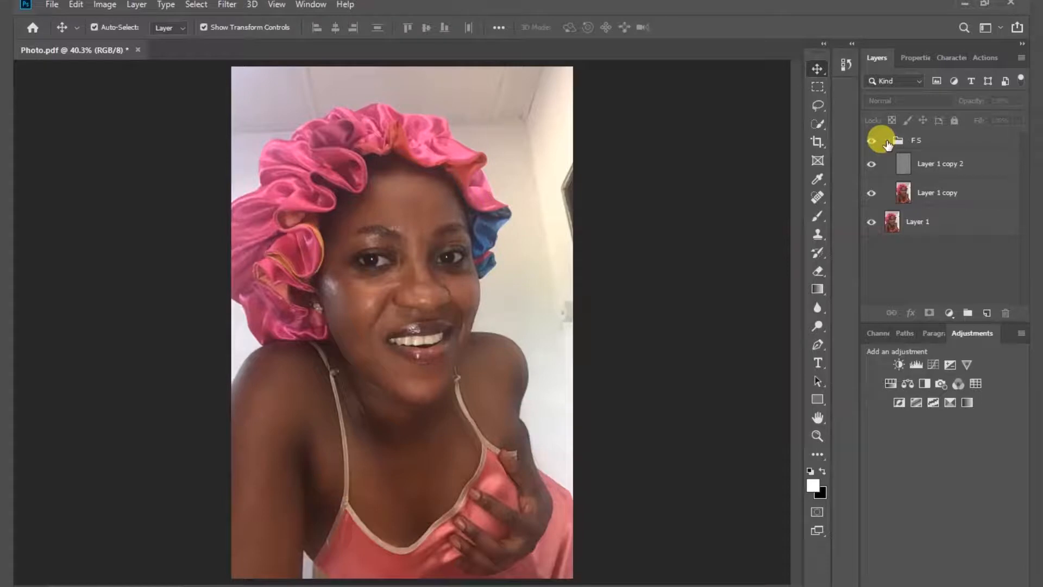
{"action": "left_click", "coordinate": [932, 162]}
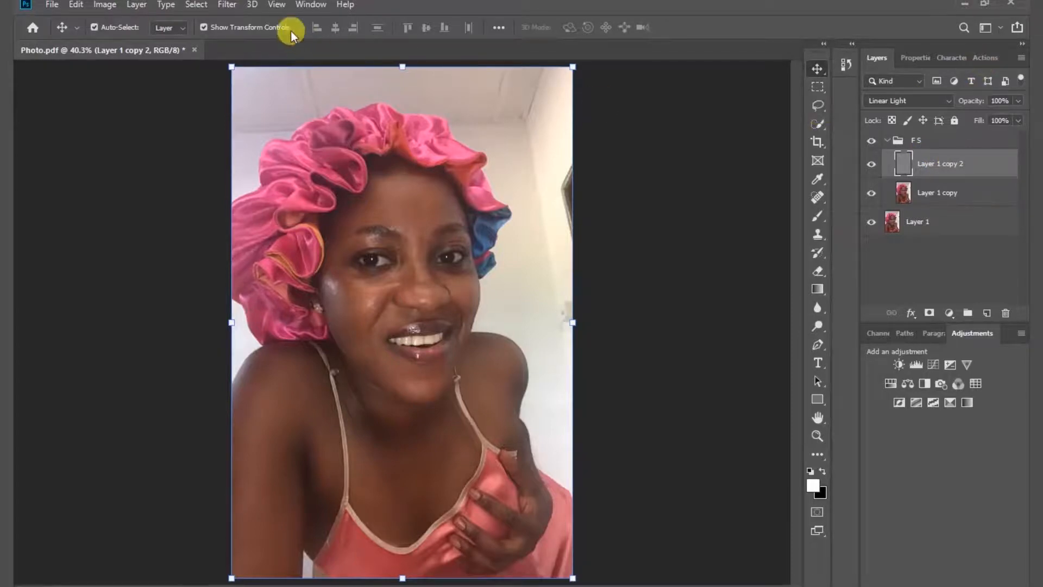
{"action": "left_click", "coordinate": [308, 5]}
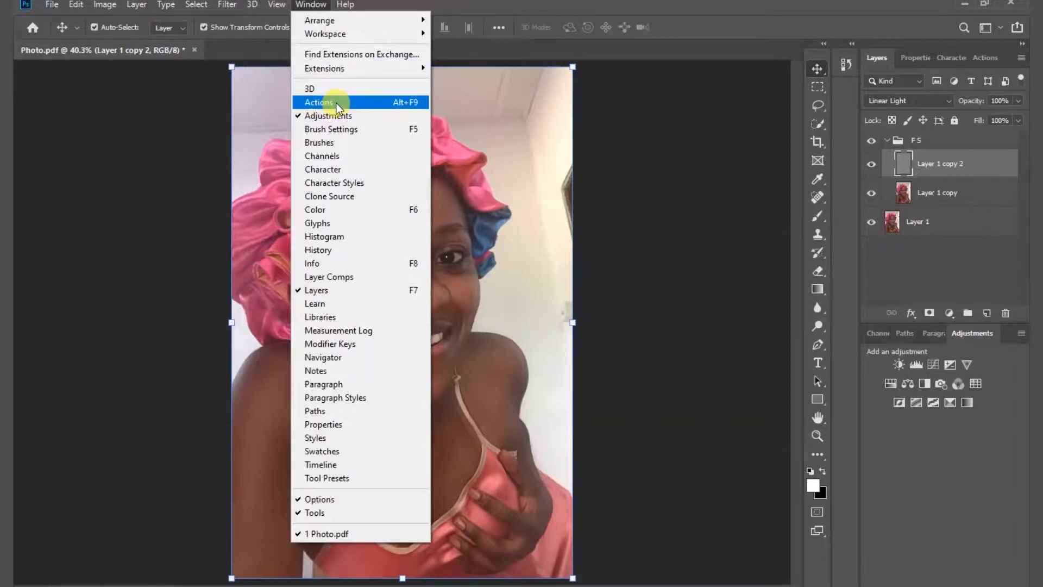
{"action": "left_click", "coordinate": [373, 106]}
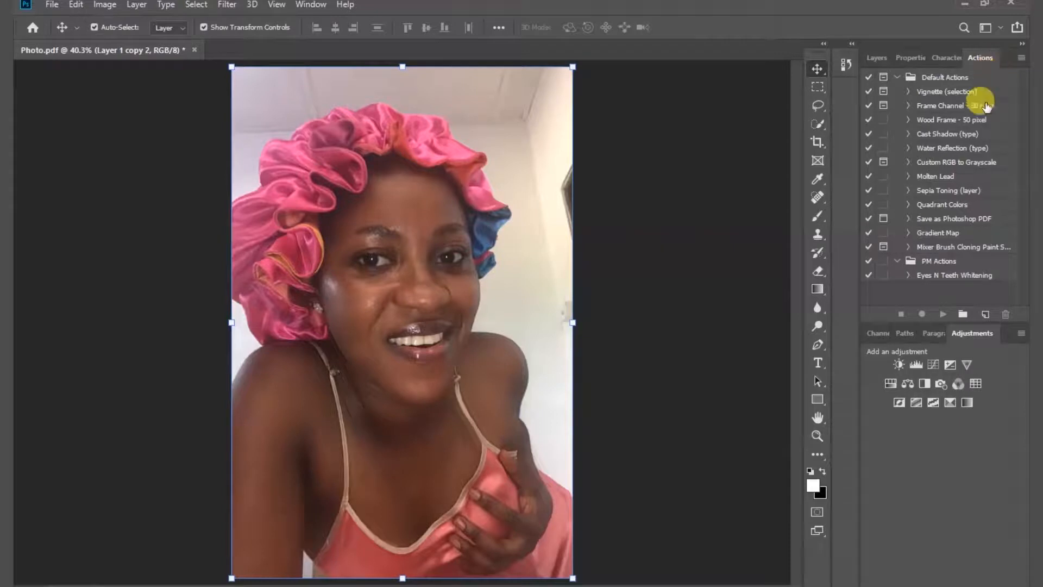
{"action": "left_click", "coordinate": [930, 277]}
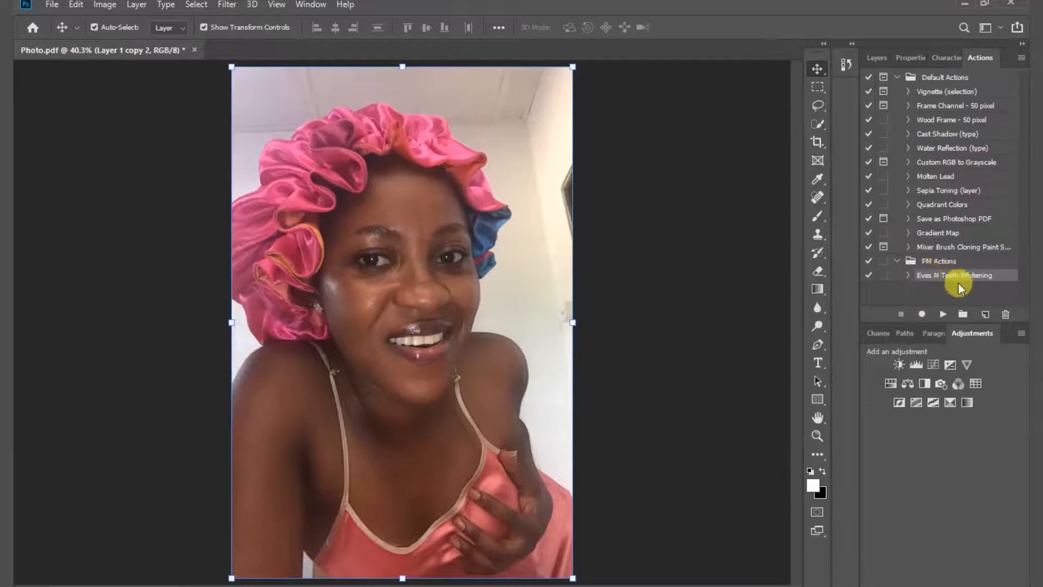
{"action": "left_click", "coordinate": [942, 314]}
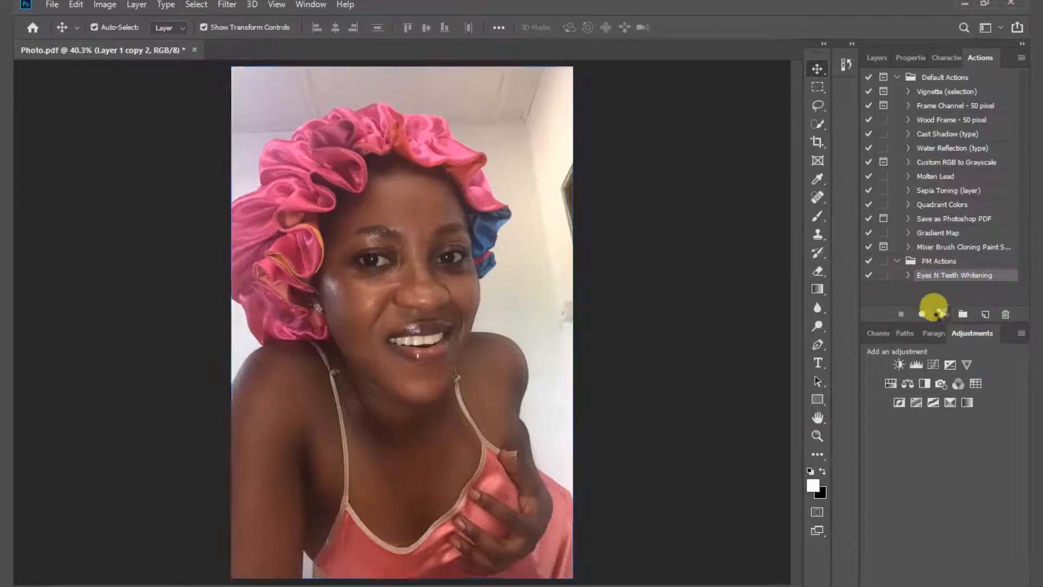
- Expand the Eyes N Teeth Whitening group, select the Photo Filter 1 layer mask and switch to the Brush tool
{"action": "left_click", "coordinate": [875, 59]}
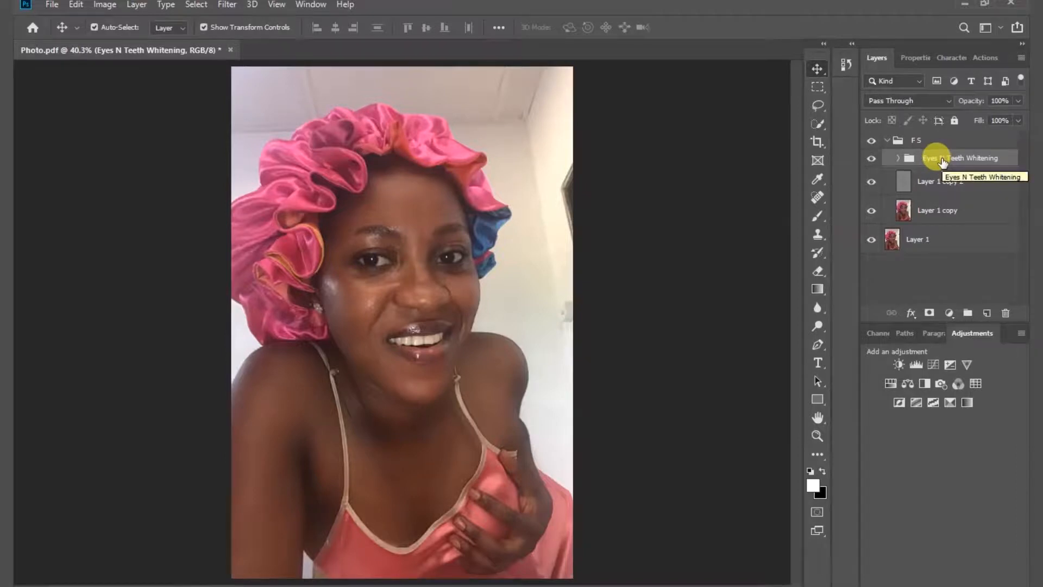
{"action": "left_click", "coordinate": [898, 158]}
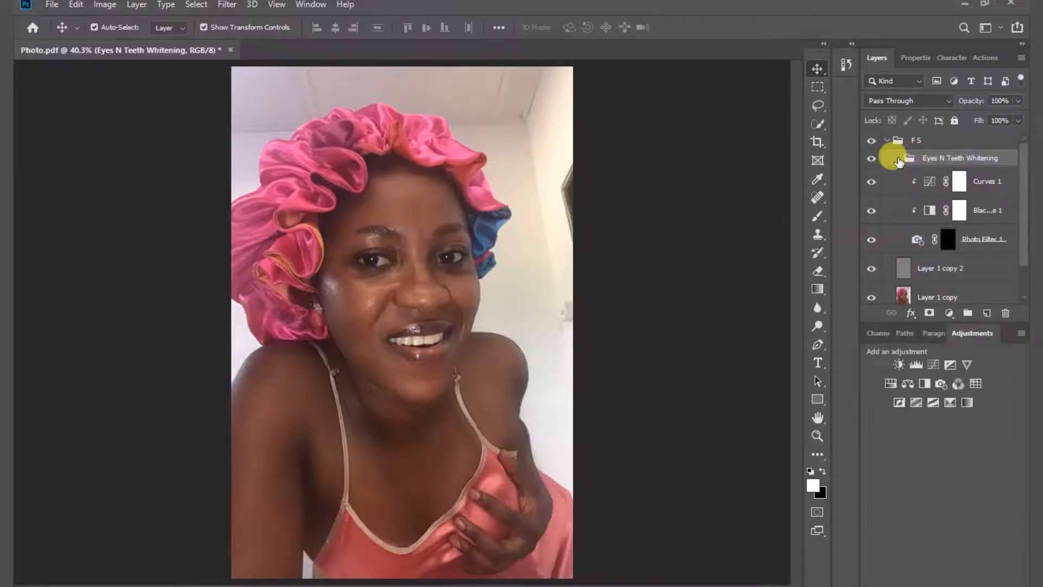
{"action": "left_click", "coordinate": [946, 241]}
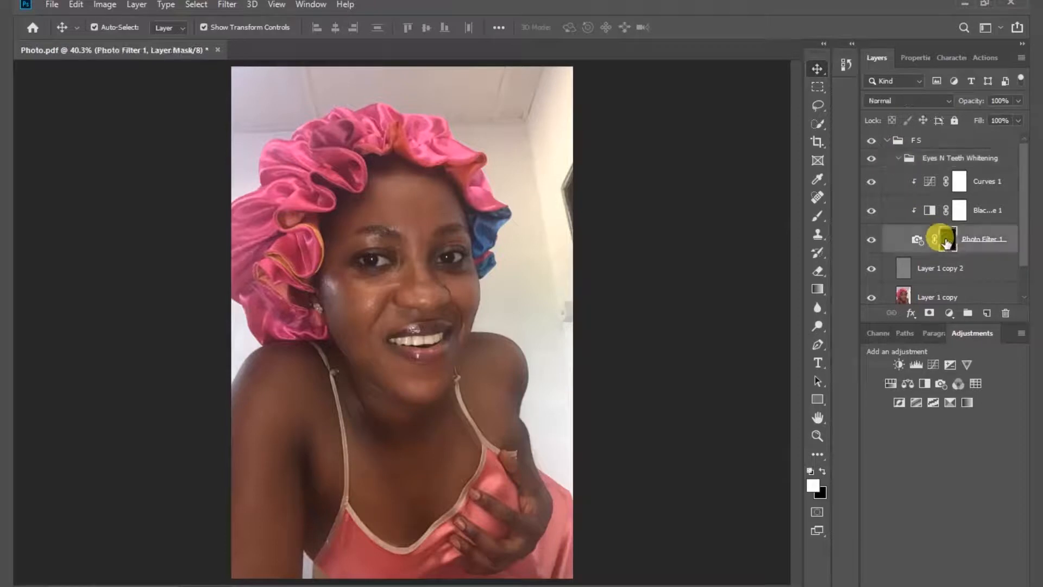
{"action": "key", "text": "ctrl+i"}
{"action": "left_click", "coordinate": [822, 217]}
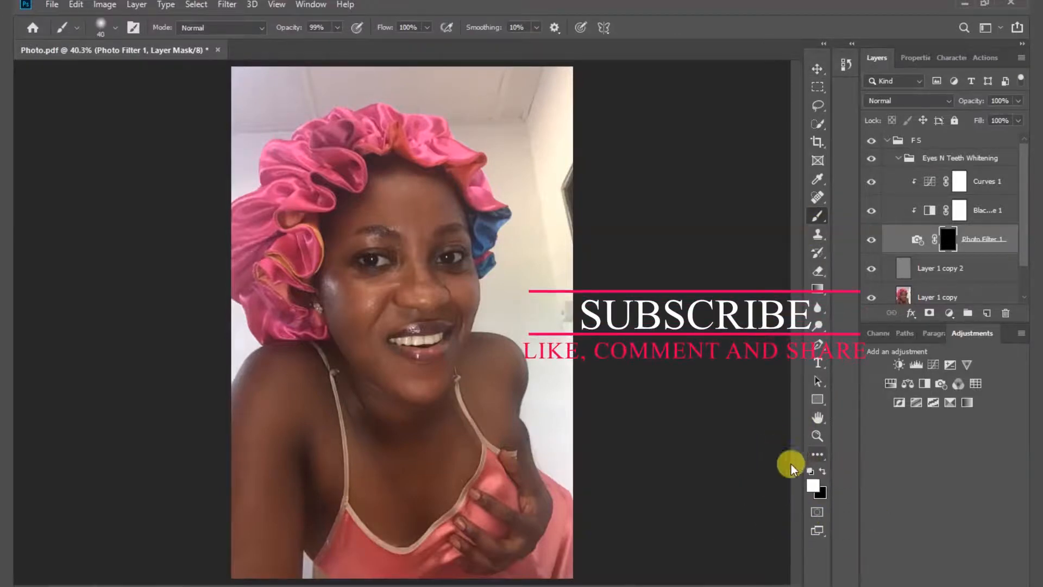
- Paint white on the Photo Filter 1 mask over the whites of the earring-side eye with a brush under 10 px
{"action": "scroll", "coordinate": [374, 256], "scroll_direction": "up", "scroll_amount": 5}
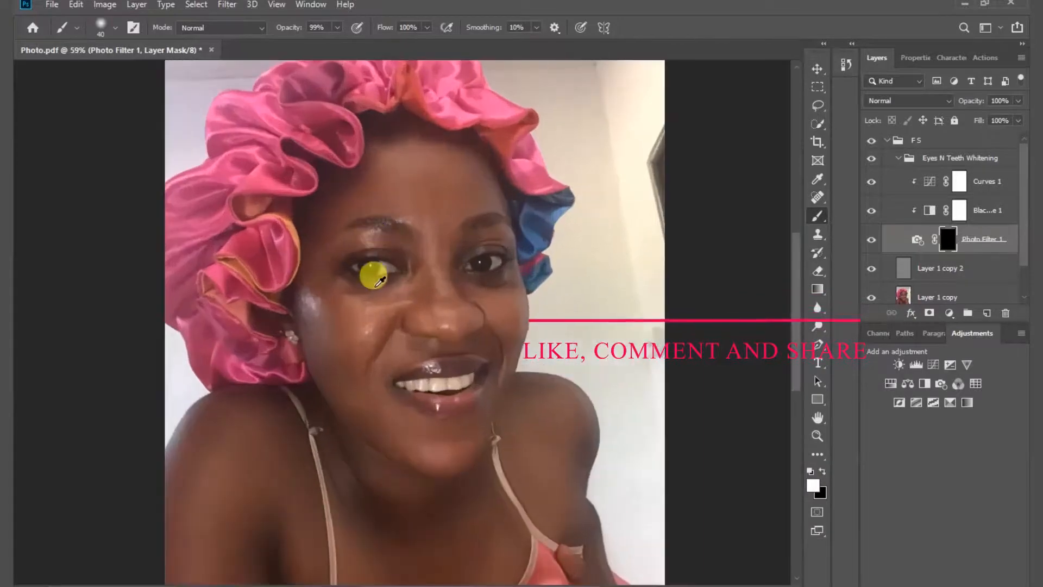
{"action": "scroll", "coordinate": [375, 259], "scroll_direction": "up", "scroll_amount": 7}
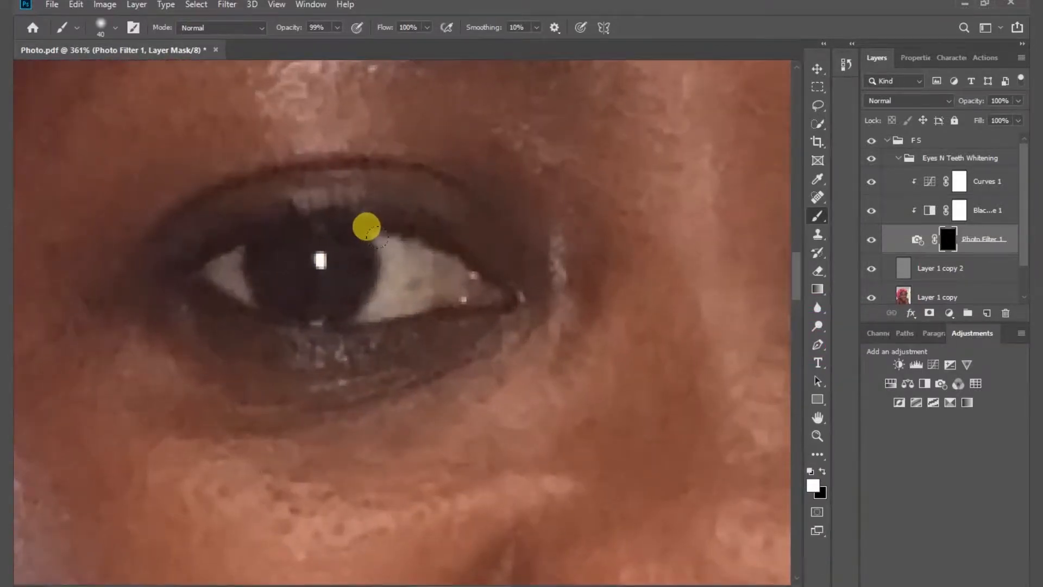
{"action": "key", "text": "bracketleft"}
{"action": "key", "text": "bracketleft"}
{"action": "key", "text": "bracketleft"}
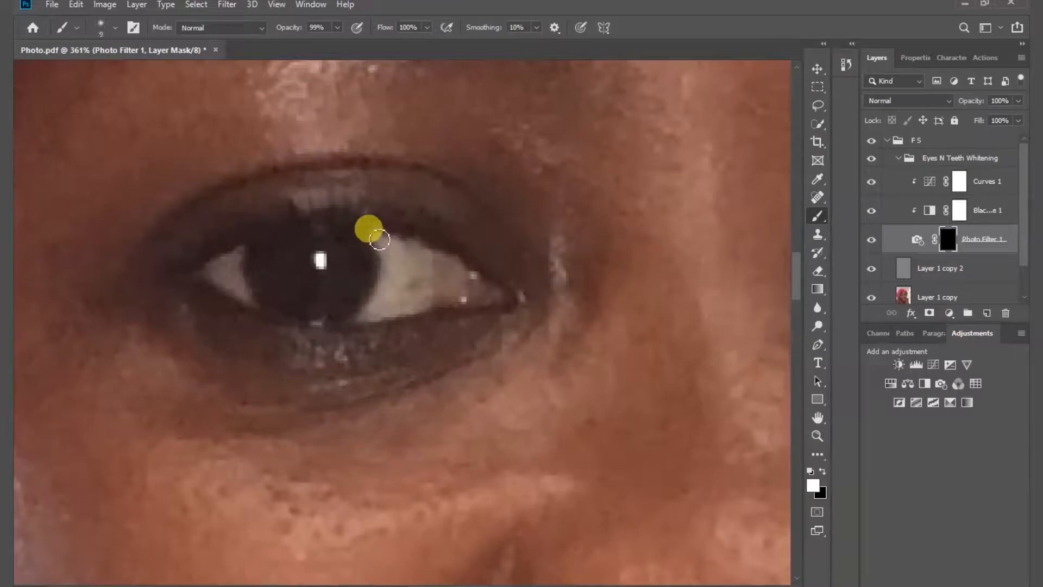
{"action": "mouse_move", "coordinate": [381, 237]}
{"action": "left_mouse_down"}
{"action": "mouse_move", "coordinate": [364, 318]}
{"action": "mouse_move", "coordinate": [494, 294]}
{"action": "mouse_move", "coordinate": [386, 241]}
{"action": "mouse_move", "coordinate": [392, 291]}
{"action": "mouse_move", "coordinate": [382, 293]}
{"action": "mouse_move", "coordinate": [391, 242]}
{"action": "mouse_move", "coordinate": [400, 271]}
{"action": "mouse_move", "coordinate": [447, 266]}
{"action": "mouse_move", "coordinate": [452, 288]}
{"action": "mouse_move", "coordinate": [430, 276]}
{"action": "mouse_move", "coordinate": [439, 289]}
{"action": "mouse_move", "coordinate": [430, 277]}
{"action": "mouse_move", "coordinate": [442, 289]}
{"action": "mouse_move", "coordinate": [467, 291]}
{"action": "left_mouse_up"}
{"action": "key", "text": "bracketright"}
{"action": "mouse_move", "coordinate": [254, 270]}
{"action": "left_mouse_down"}
{"action": "mouse_move", "coordinate": [226, 260]}
{"action": "mouse_move", "coordinate": [214, 269]}
{"action": "mouse_move", "coordinate": [241, 254]}
{"action": "mouse_move", "coordinate": [250, 306]}
{"action": "mouse_move", "coordinate": [223, 283]}
{"action": "mouse_move", "coordinate": [262, 313]}
{"action": "mouse_move", "coordinate": [251, 249]}
{"action": "mouse_move", "coordinate": [232, 261]}
{"action": "left_mouse_up"}
{"action": "key", "text": "bracketleft"}
{"action": "key", "text": "bracketright"}
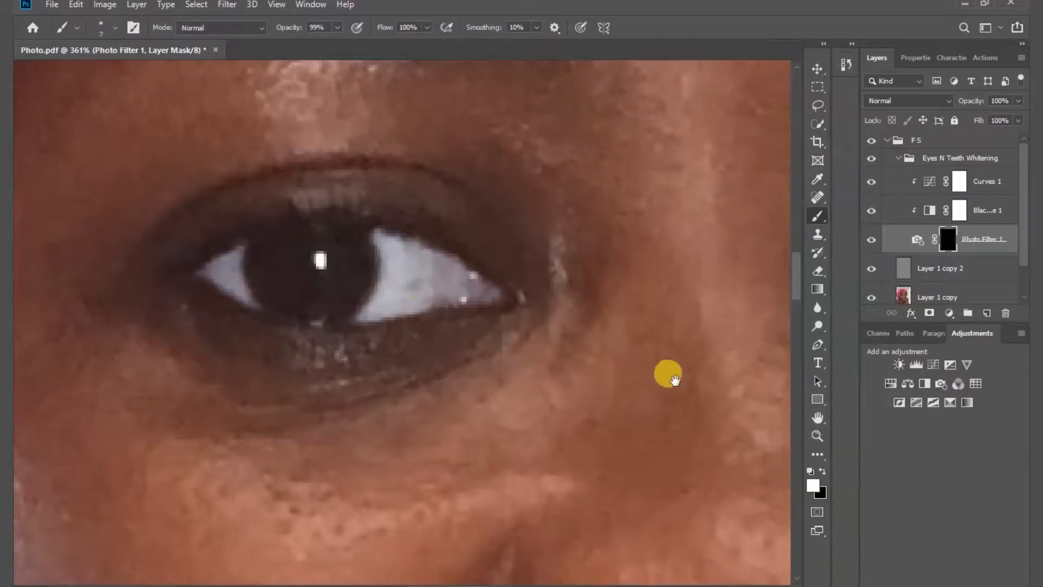
- Paint white on the mask over both white areas of the other eye, adjusting the small brush to fit the corners
{"action": "left_click_drag", "start_coordinate": [668, 372], "coordinate": [423, 422]}
{"action": "mouse_move", "coordinate": [463, 344]}
{"action": "left_mouse_down"}
{"action": "mouse_move", "coordinate": [424, 323]}
{"action": "mouse_move", "coordinate": [432, 310]}
{"action": "mouse_move", "coordinate": [466, 325]}
{"action": "mouse_move", "coordinate": [433, 323]}
{"action": "mouse_move", "coordinate": [468, 329]}
{"action": "left_mouse_up"}
{"action": "key", "text": "bracketleft"}
{"action": "left_click_drag", "start_coordinate": [581, 254], "coordinate": [602, 266]}
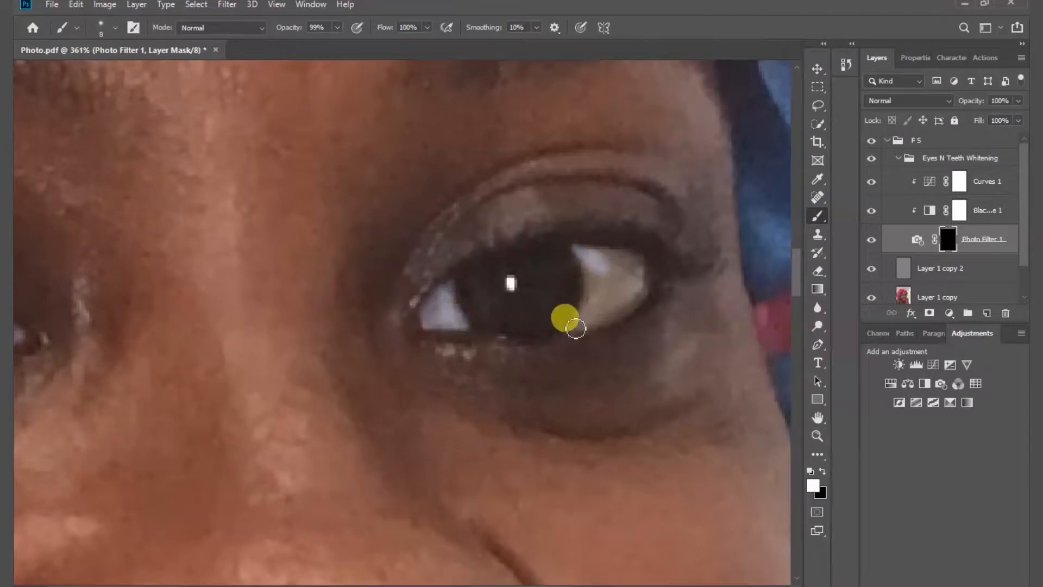
{"action": "key", "text": "bracketleft"}
{"action": "mouse_move", "coordinate": [572, 332]}
{"action": "left_mouse_down"}
{"action": "mouse_move", "coordinate": [644, 270]}
{"action": "mouse_move", "coordinate": [620, 310]}
{"action": "mouse_move", "coordinate": [629, 268]}
{"action": "mouse_move", "coordinate": [597, 288]}
{"action": "mouse_move", "coordinate": [592, 253]}
{"action": "mouse_move", "coordinate": [621, 260]}
{"action": "left_mouse_up"}
{"action": "key", "text": "bracketright"}
{"action": "key", "text": "bracketright"}
{"action": "key", "text": "bracketright"}
{"action": "key", "text": "bracketright"}
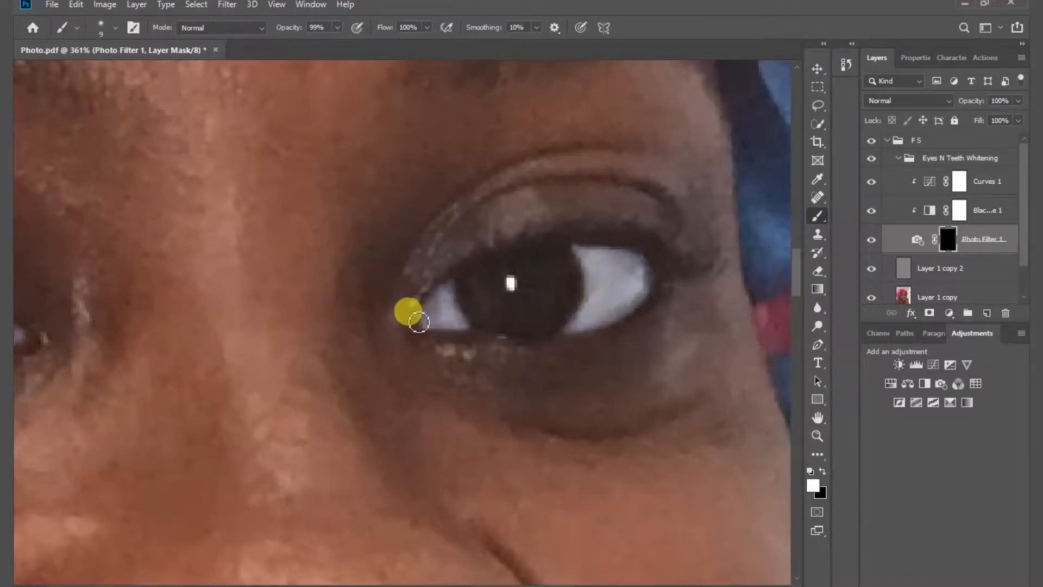
- Whiten the front teeth by painting white on the Photo Filter 1 mask with a 20 px brush, undoing the first stroke
{"action": "scroll", "coordinate": [490, 373], "scroll_direction": "down", "scroll_amount": 2, "text": "alt"}
{"action": "scroll", "coordinate": [490, 372], "scroll_direction": "down", "scroll_amount": 3, "text": "alt"}
{"action": "scroll", "coordinate": [419, 415], "scroll_direction": "up", "scroll_amount": 4, "text": "alt"}
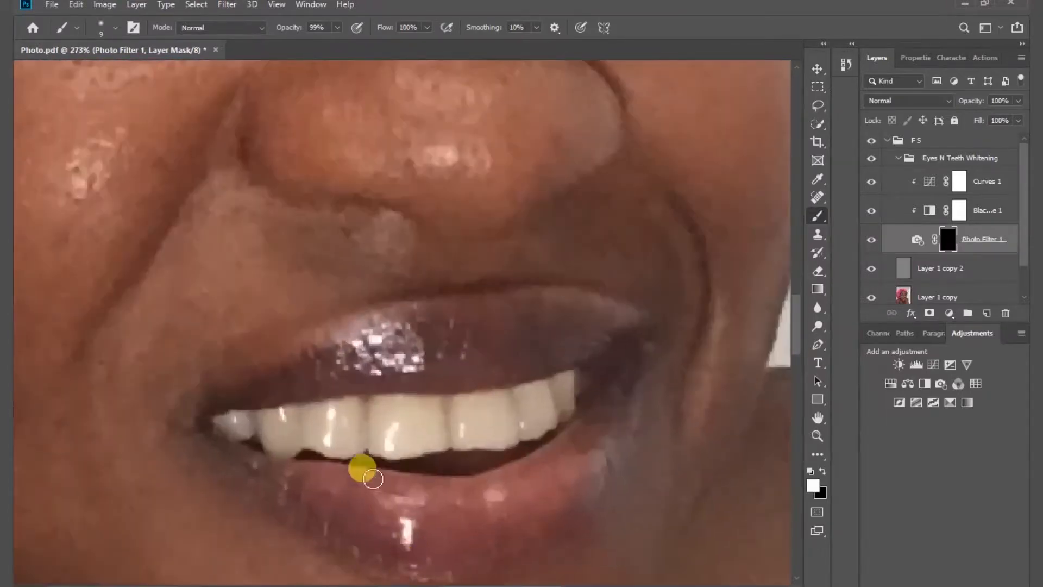
{"action": "mouse_move", "coordinate": [356, 454]}
{"action": "left_mouse_down"}
{"action": "mouse_move", "coordinate": [224, 424]}
{"action": "mouse_move", "coordinate": [238, 420]}
{"action": "mouse_move", "coordinate": [242, 440]}
{"action": "mouse_move", "coordinate": [253, 421]}
{"action": "mouse_move", "coordinate": [237, 438]}
{"action": "mouse_move", "coordinate": [236, 421]}
{"action": "mouse_move", "coordinate": [254, 422]}
{"action": "mouse_move", "coordinate": [241, 436]}
{"action": "mouse_move", "coordinate": [264, 419]}
{"action": "mouse_move", "coordinate": [277, 448]}
{"action": "mouse_move", "coordinate": [265, 415]}
{"action": "mouse_move", "coordinate": [281, 412]}
{"action": "mouse_move", "coordinate": [278, 441]}
{"action": "mouse_move", "coordinate": [308, 407]}
{"action": "mouse_move", "coordinate": [308, 425]}
{"action": "mouse_move", "coordinate": [347, 406]}
{"action": "mouse_move", "coordinate": [316, 405]}
{"action": "mouse_move", "coordinate": [351, 437]}
{"action": "mouse_move", "coordinate": [376, 399]}
{"action": "mouse_move", "coordinate": [380, 443]}
{"action": "mouse_move", "coordinate": [395, 405]}
{"action": "mouse_move", "coordinate": [429, 404]}
{"action": "mouse_move", "coordinate": [386, 442]}
{"action": "mouse_move", "coordinate": [376, 424]}
{"action": "mouse_move", "coordinate": [394, 441]}
{"action": "mouse_move", "coordinate": [457, 403]}
{"action": "mouse_move", "coordinate": [499, 431]}
{"action": "mouse_move", "coordinate": [471, 399]}
{"action": "mouse_move", "coordinate": [483, 397]}
{"action": "mouse_move", "coordinate": [419, 436]}
{"action": "left_mouse_up"}
{"action": "key", "text": "ctrl+z"}
{"action": "key", "text": "bracketright"}
{"action": "key", "text": "bracketright"}
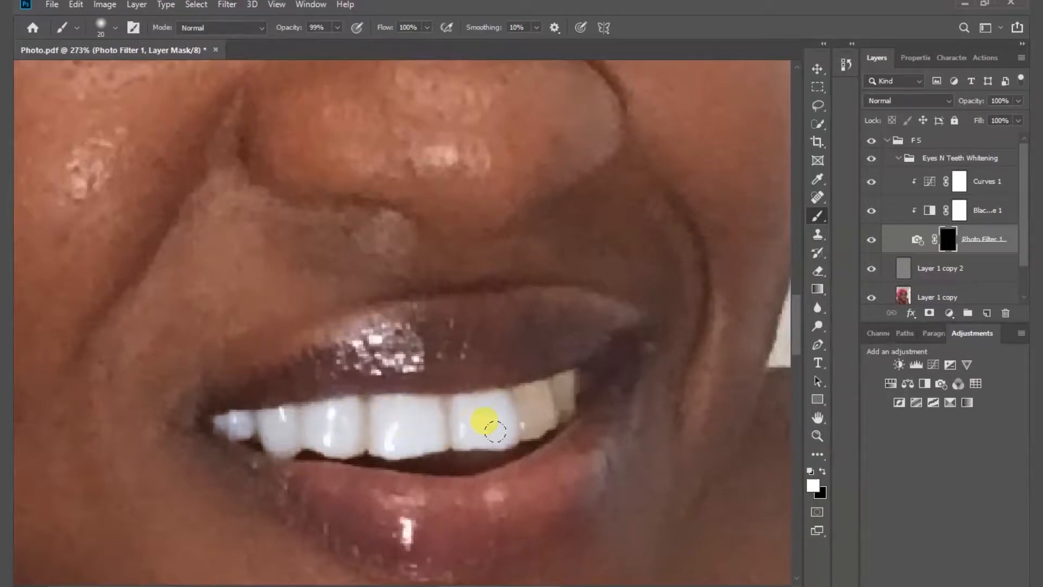
- Paint the remaining teeth toward the mouth corner opposite the earring into the mask, reducing the brush to 9 px
{"action": "scroll", "coordinate": [609, 461], "scroll_direction": "up", "scroll_amount": 1}
{"action": "scroll", "coordinate": [610, 462], "scroll_direction": "up", "scroll_amount": 3}
{"action": "scroll", "coordinate": [598, 451], "scroll_direction": "down", "scroll_amount": 2}
{"action": "mouse_move", "coordinate": [493, 351]}
{"action": "left_mouse_down"}
{"action": "mouse_move", "coordinate": [484, 373]}
{"action": "mouse_move", "coordinate": [553, 321]}
{"action": "mouse_move", "coordinate": [535, 323]}
{"action": "mouse_move", "coordinate": [546, 335]}
{"action": "mouse_move", "coordinate": [535, 320]}
{"action": "mouse_move", "coordinate": [559, 316]}
{"action": "mouse_move", "coordinate": [564, 336]}
{"action": "mouse_move", "coordinate": [567, 320]}
{"action": "mouse_move", "coordinate": [548, 367]}
{"action": "mouse_move", "coordinate": [551, 328]}
{"action": "mouse_move", "coordinate": [280, 385]}
{"action": "mouse_move", "coordinate": [272, 375]}
{"action": "mouse_move", "coordinate": [269, 383]}
{"action": "mouse_move", "coordinate": [295, 377]}
{"action": "mouse_move", "coordinate": [296, 410]}
{"action": "mouse_move", "coordinate": [275, 355]}
{"action": "mouse_move", "coordinate": [397, 352]}
{"action": "mouse_move", "coordinate": [198, 382]}
{"action": "mouse_move", "coordinate": [186, 359]}
{"action": "mouse_move", "coordinate": [151, 403]}
{"action": "mouse_move", "coordinate": [368, 379]}
{"action": "left_mouse_up"}
{"action": "key", "text": "bracketleft"}
{"action": "key", "text": "bracketleft"}
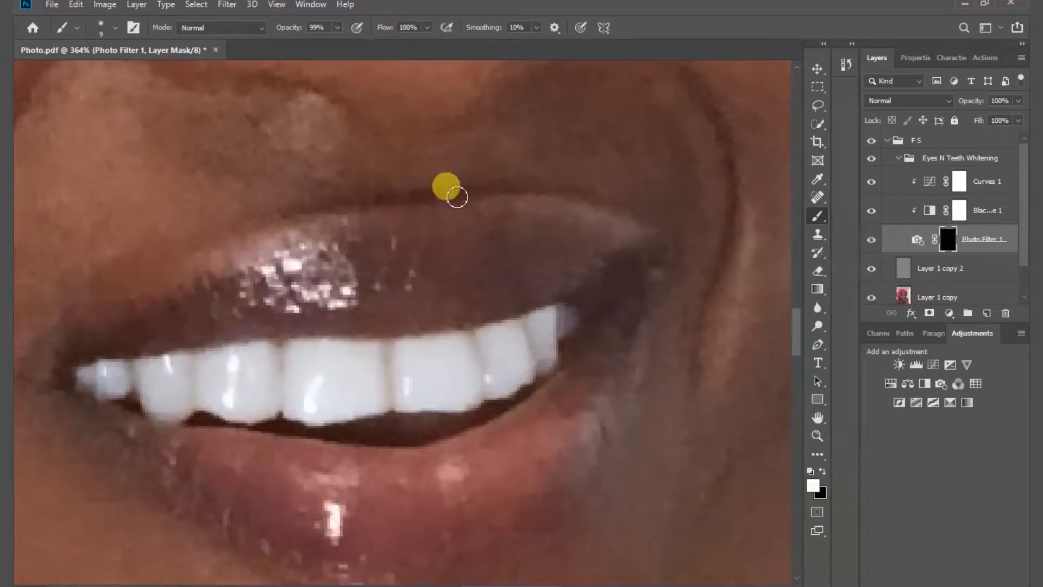
- Fit the portrait on screen and lower the Photo Filter 1 layer's opacity to 55%
{"action": "left_click", "coordinate": [276, 6]}
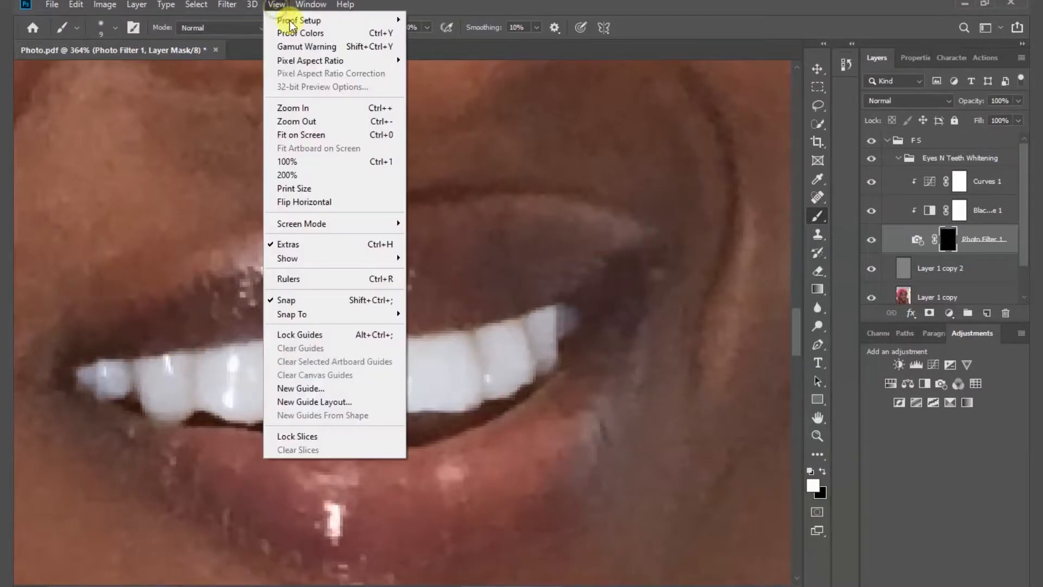
{"action": "left_click", "coordinate": [304, 135]}
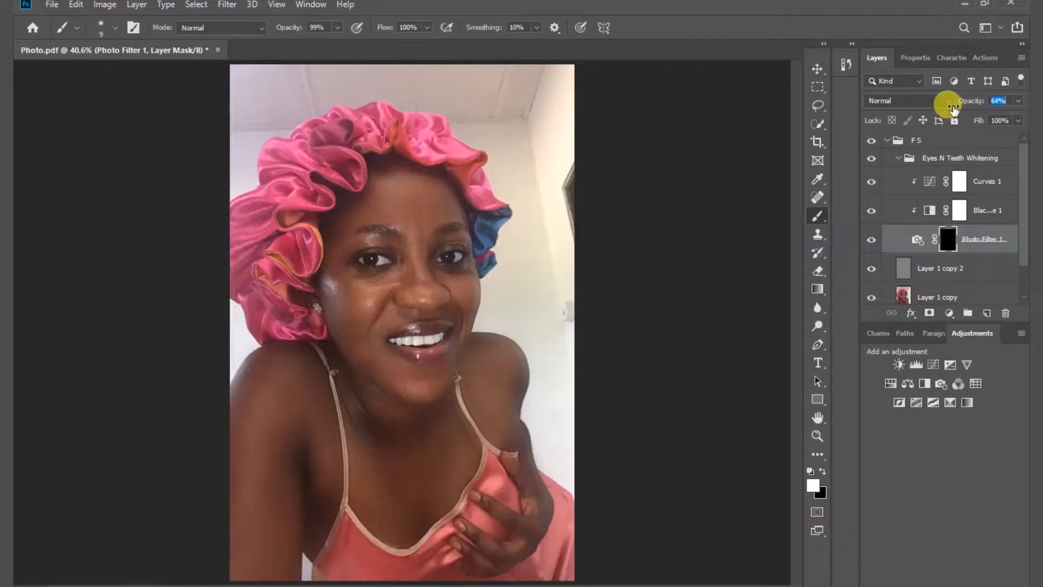
{"action": "left_click_drag", "start_coordinate": [951, 110], "coordinate": [948, 109]}
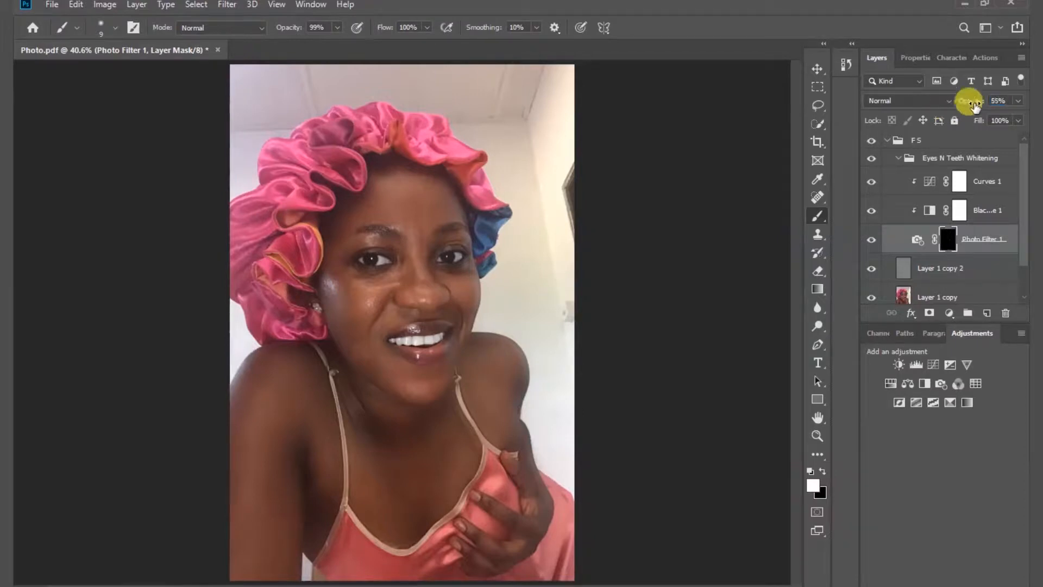
- Compare the face before and after retouching by toggling the visibility of the F S group
{"action": "left_click", "coordinate": [895, 157]}
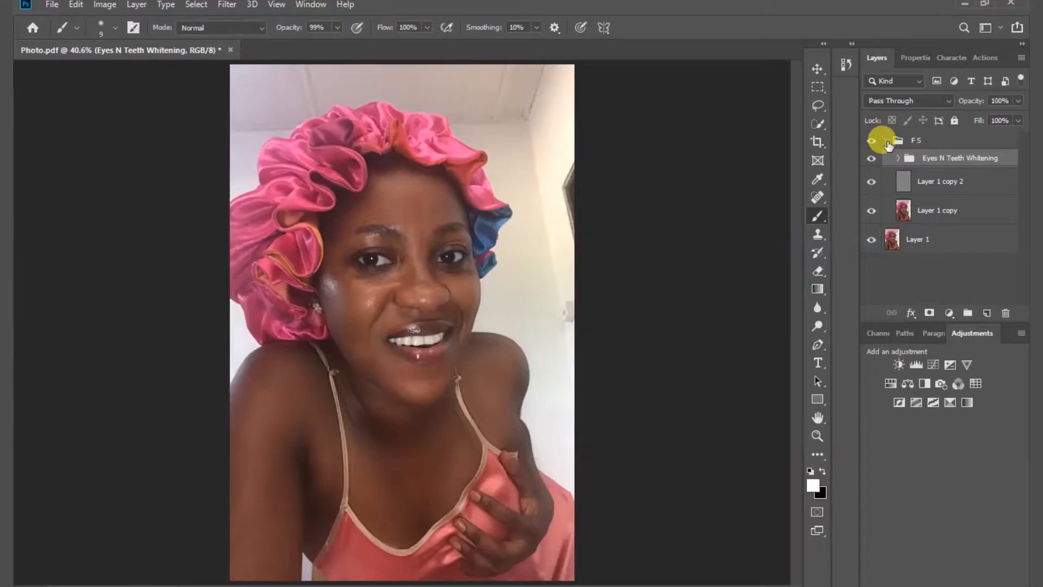
{"action": "left_click", "coordinate": [887, 142]}
{"action": "left_click", "coordinate": [870, 143]}
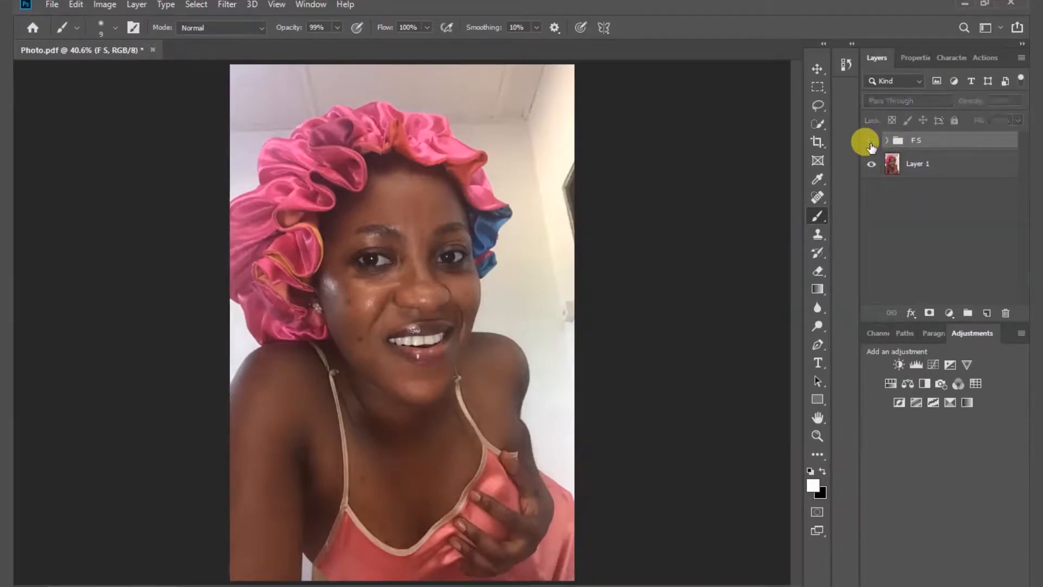
{"action": "scroll", "coordinate": [375, 233], "scroll_direction": "up", "scroll_amount": 5}
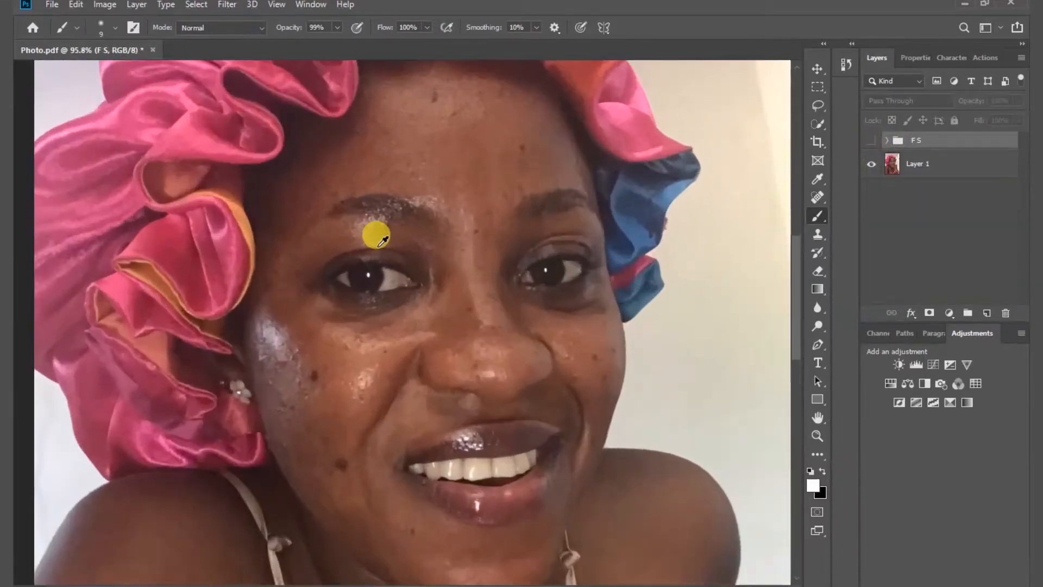
{"action": "left_click", "coordinate": [871, 141]}
{"action": "left_click", "coordinate": [886, 140]}
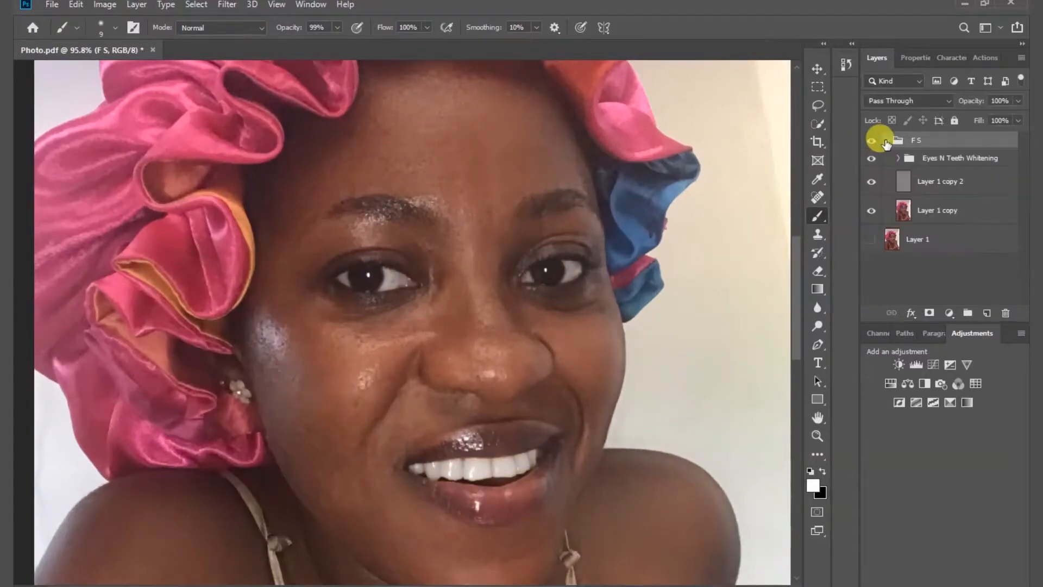
- Add a new layer above the Eyes N Teeth Whitening group and prepare a 100 px brush with 0% hardness
{"action": "left_click", "coordinate": [923, 157]}
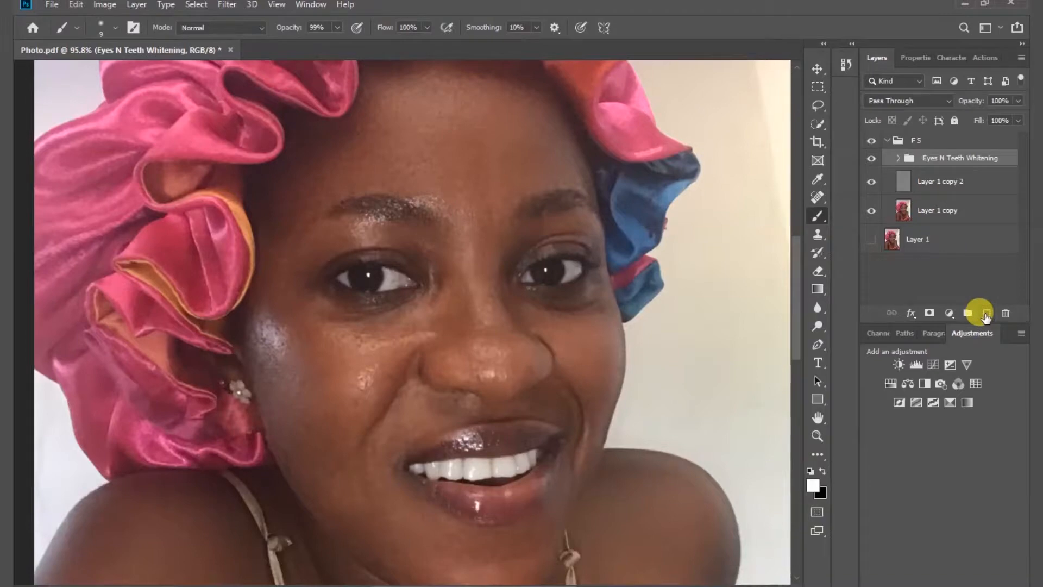
{"action": "left_click", "coordinate": [986, 314]}
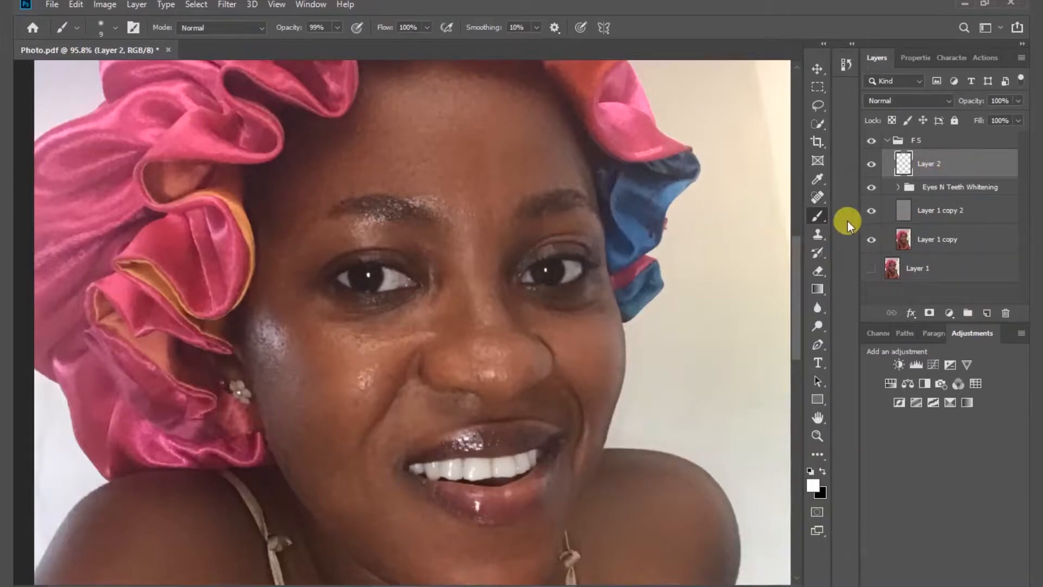
{"action": "left_click", "coordinate": [819, 217]}
{"action": "left_click", "coordinate": [531, 274]}
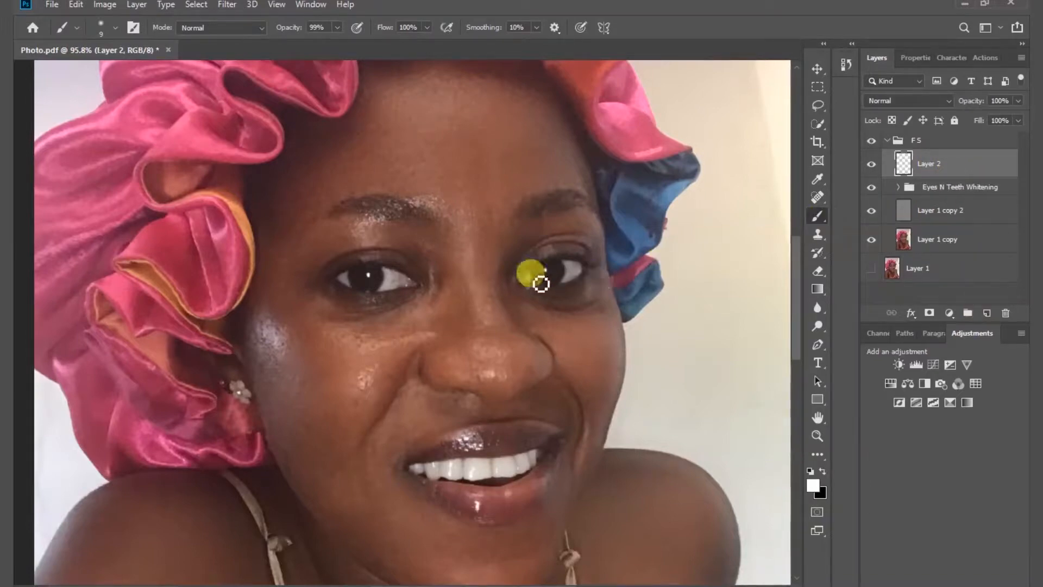
{"action": "key", "text": "bracketright"}
{"action": "key", "text": "bracketright"}
{"action": "key", "text": "bracketright"}
{"action": "key", "text": "bracketright"}
{"action": "key", "text": "bracketright"}
{"action": "key", "text": "bracketright"}
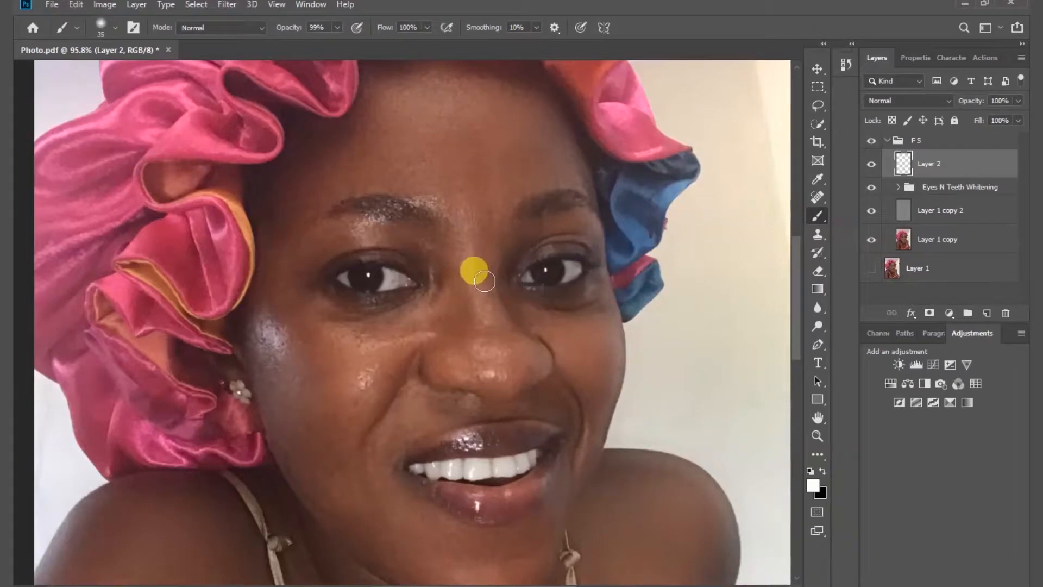
{"action": "right_click", "coordinate": [484, 281]}
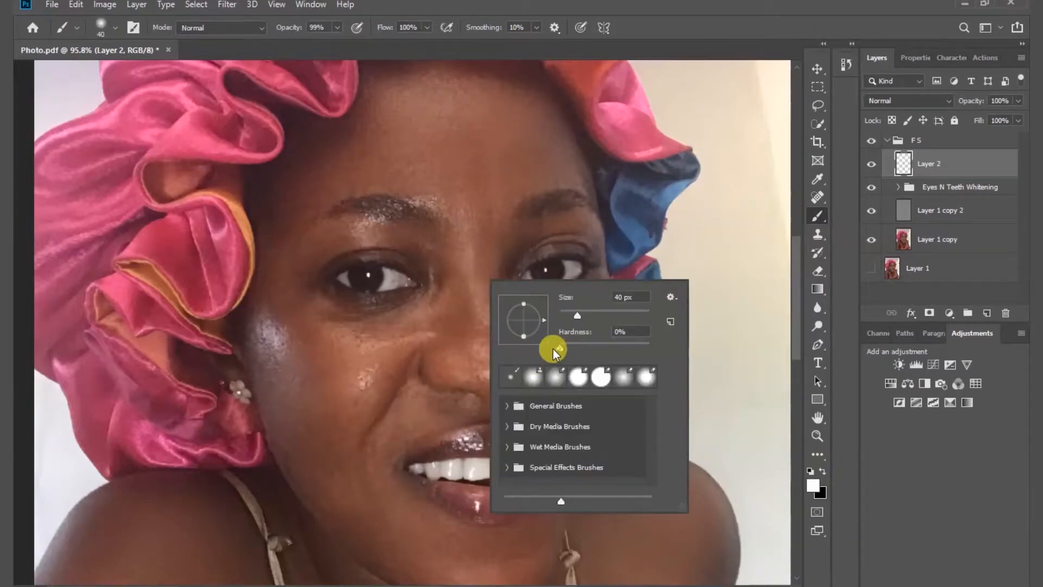
{"action": "left_click", "coordinate": [679, 22]}
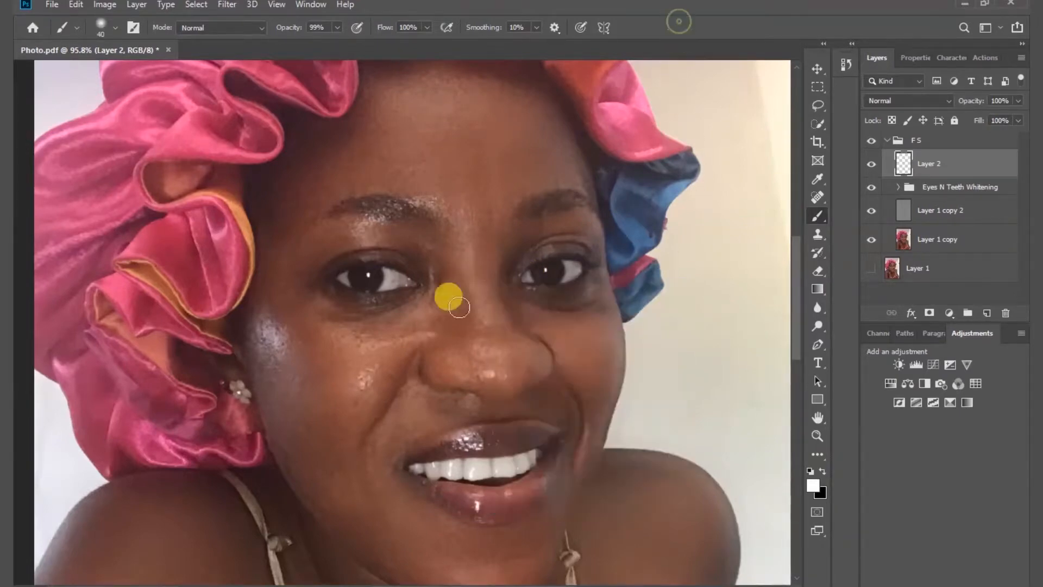
{"action": "key", "text": "bracketright"}
{"action": "key", "text": "bracketright"}
{"action": "key", "text": "bracketright"}
{"action": "key", "text": "bracketright"}
{"action": "key", "text": "bracketright"}
{"action": "key", "text": "bracketright"}
{"action": "scroll", "coordinate": [353, 347], "scroll_direction": "up", "scroll_amount": 1}
- Sample the pale highlight colour beside the eye and paint it on the nose bridge, temple and cheek, enlarging the brush to 125 px
{"action": "left_click", "coordinate": [277, 336], "text": "alt"}
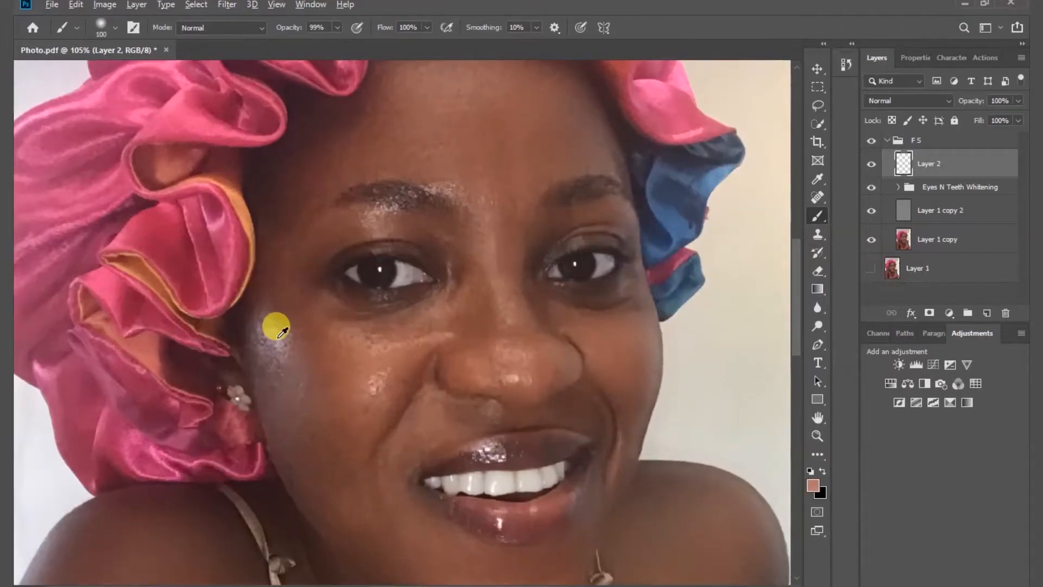
{"action": "left_click", "coordinate": [281, 336], "text": "alt"}
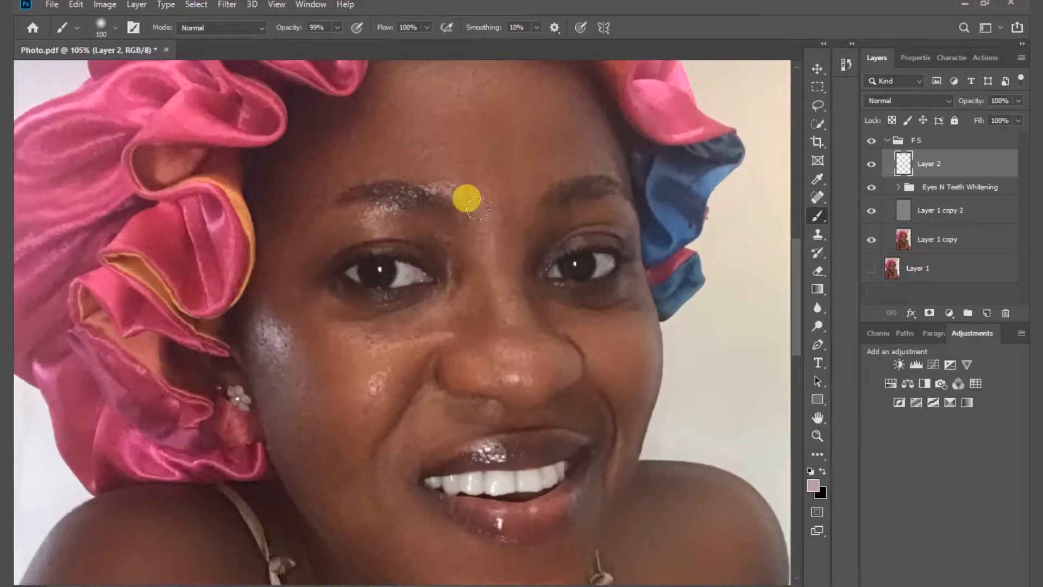
{"action": "mouse_move", "coordinate": [482, 219]}
{"action": "left_mouse_down"}
{"action": "mouse_move", "coordinate": [502, 354]}
{"action": "mouse_move", "coordinate": [488, 349]}
{"action": "mouse_move", "coordinate": [524, 347]}
{"action": "left_mouse_up"}
{"action": "key", "text": "bracketright"}
{"action": "key", "text": "bracketright"}
{"action": "key", "text": "bracketright"}
{"action": "left_click_drag", "start_coordinate": [257, 313], "coordinate": [293, 403]}
{"action": "key", "text": "bracketright"}
{"action": "left_click", "coordinate": [353, 360]}
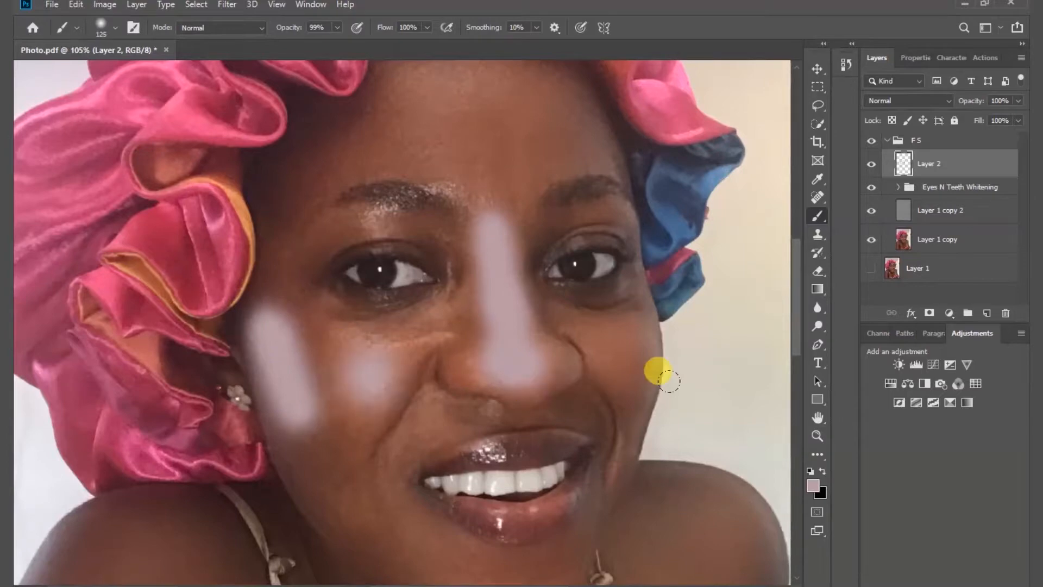
- Blend the painted highlights by setting Layer 2 to Soft Light at 31% opacity, and compare the layer on and off
{"action": "left_click", "coordinate": [822, 68]}
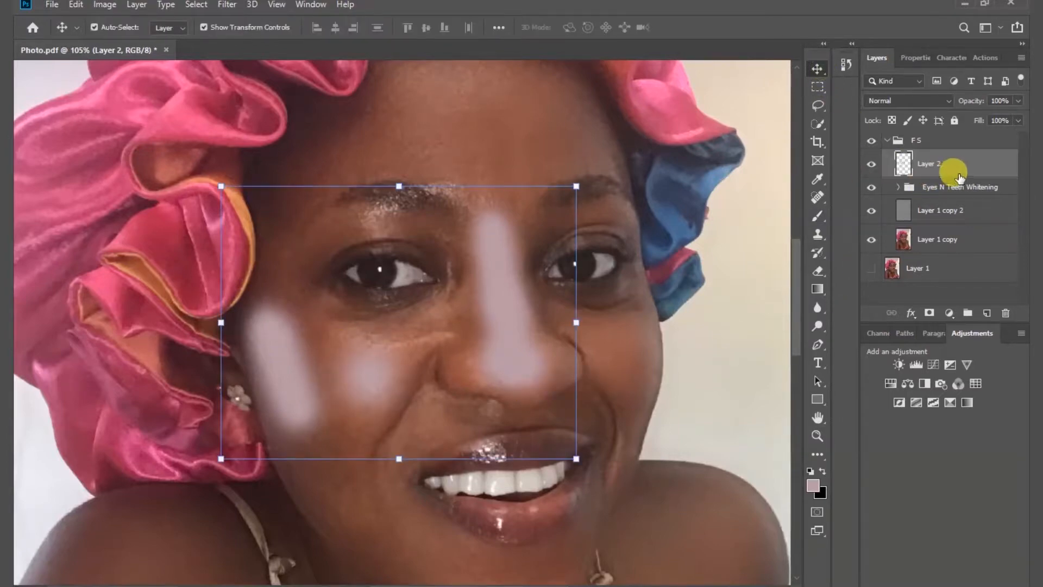
{"action": "left_click", "coordinate": [949, 102]}
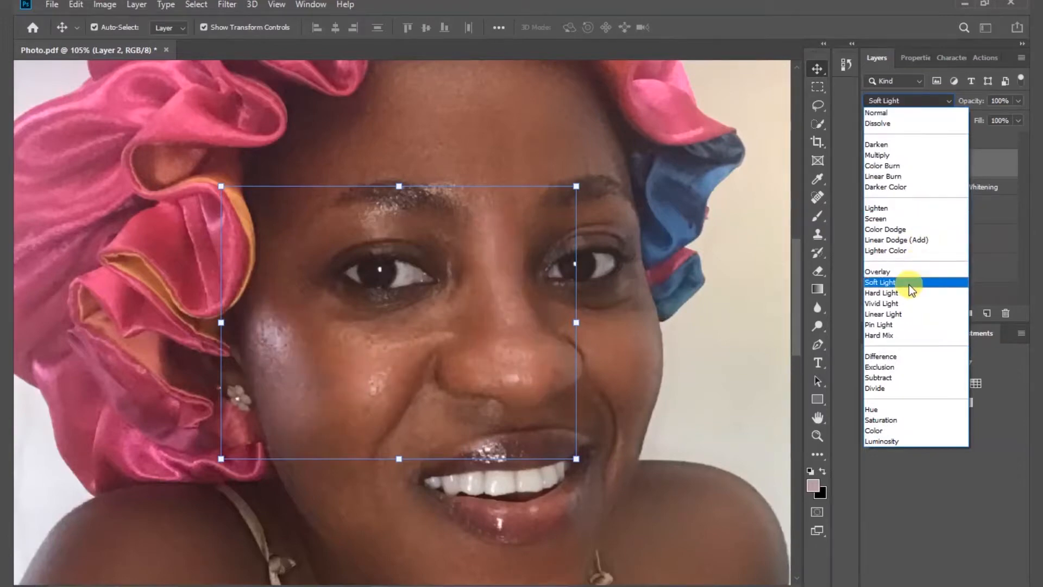
{"action": "left_click", "coordinate": [908, 283]}
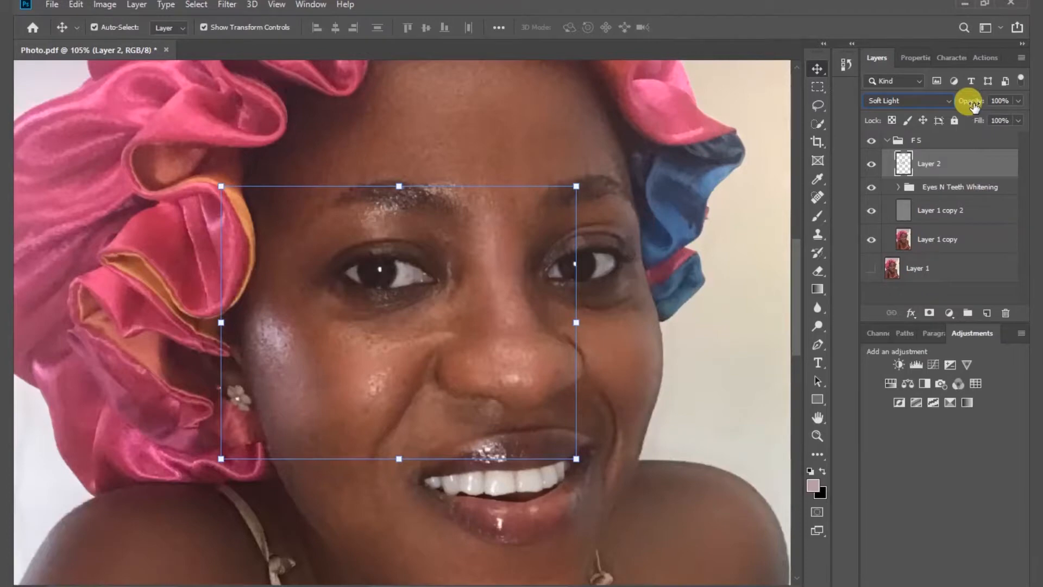
{"action": "left_click_drag", "start_coordinate": [972, 106], "coordinate": [925, 106]}
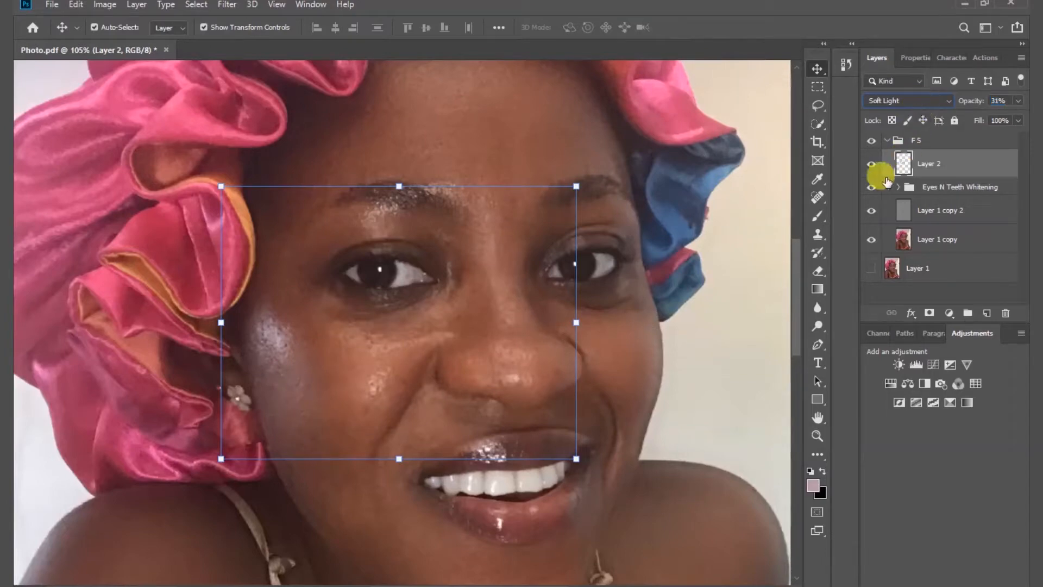
{"action": "left_click", "coordinate": [871, 164]}
{"action": "left_click", "coordinate": [872, 165]}
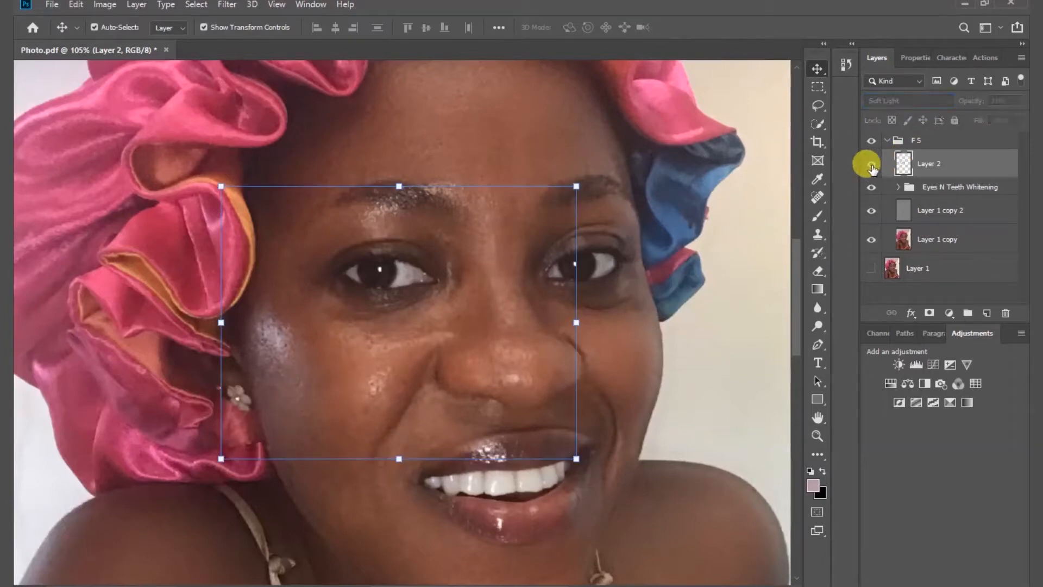
- Add a Brightness/Contrast adjustment layer above Layer 2 and set its brightness to 33
{"action": "left_click", "coordinate": [903, 144]}
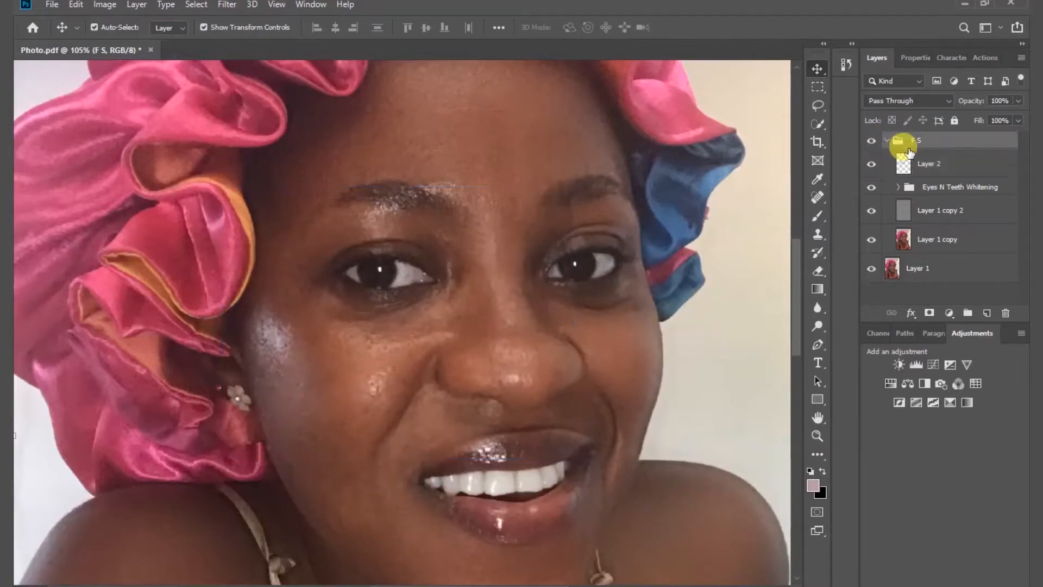
{"action": "left_click", "coordinate": [935, 163]}
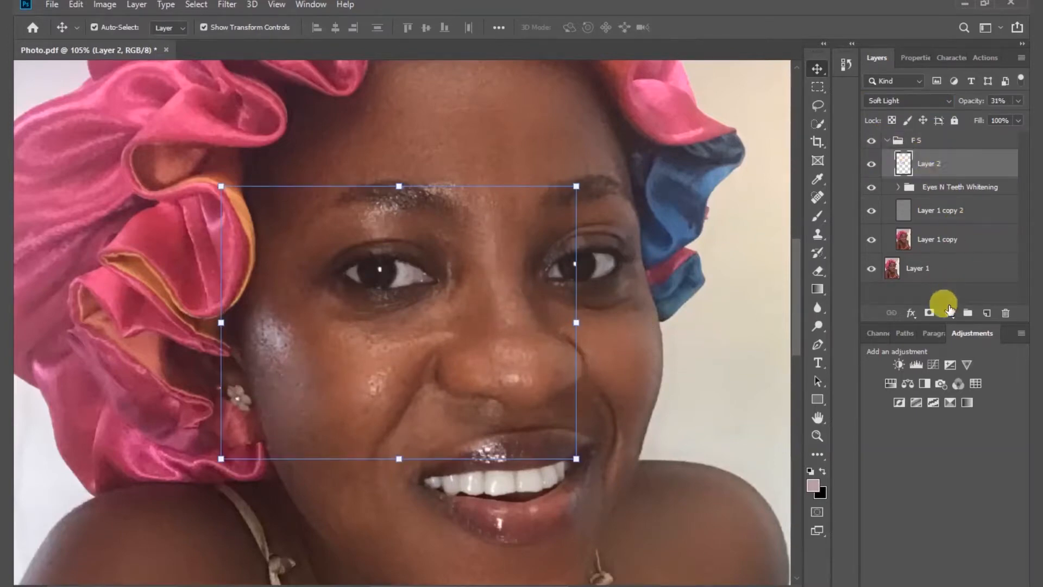
{"action": "left_click", "coordinate": [949, 313]}
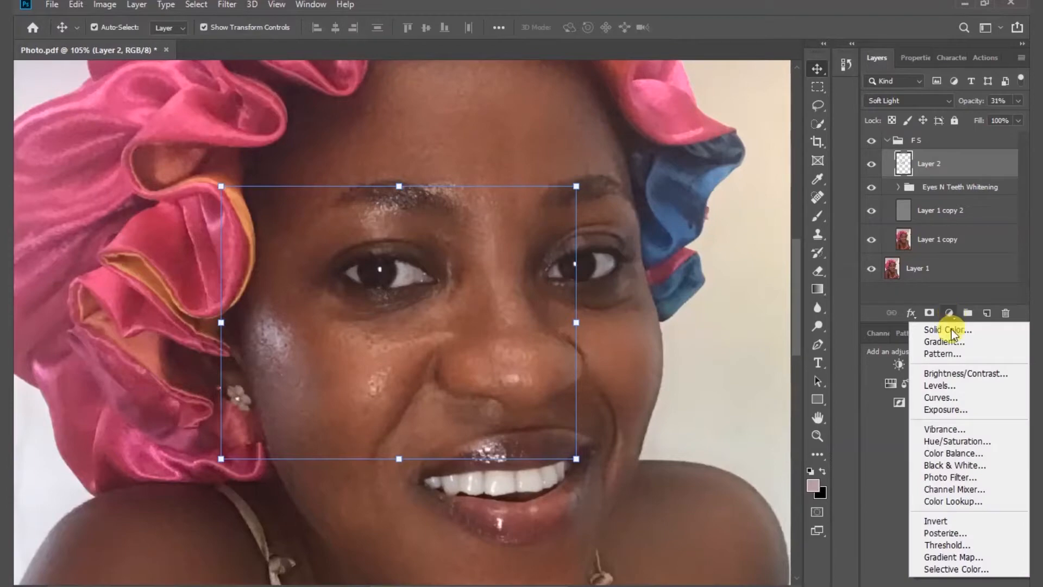
{"action": "left_click", "coordinate": [953, 375]}
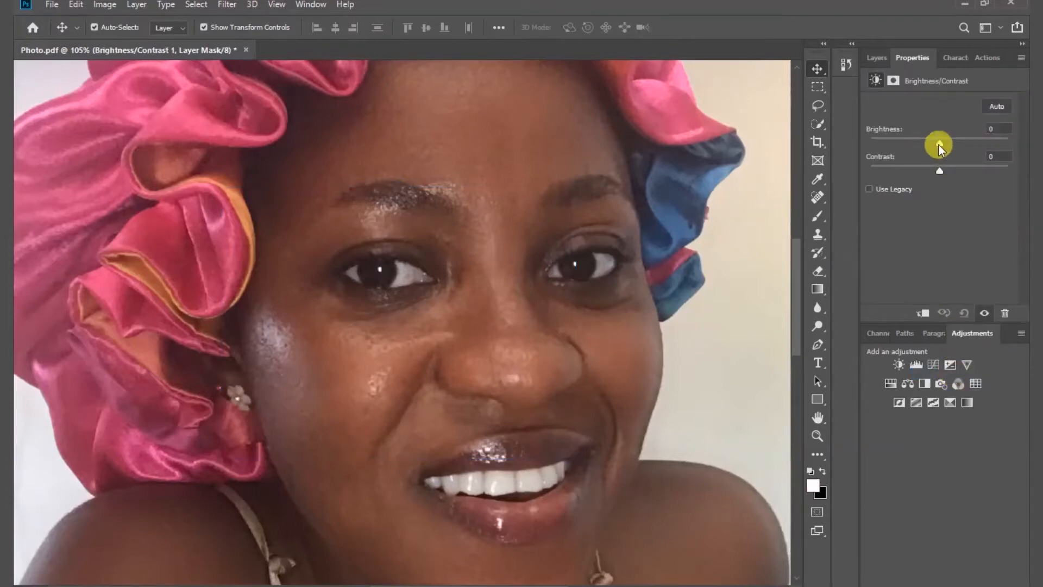
{"action": "left_click_drag", "start_coordinate": [939, 145], "coordinate": [953, 149]}
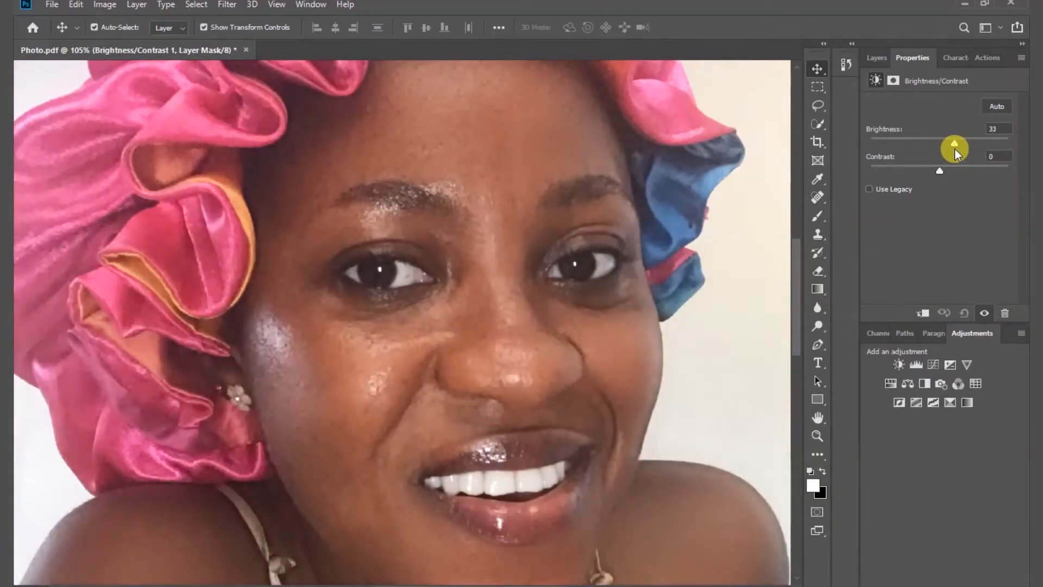
{"action": "left_click", "coordinate": [875, 54]}
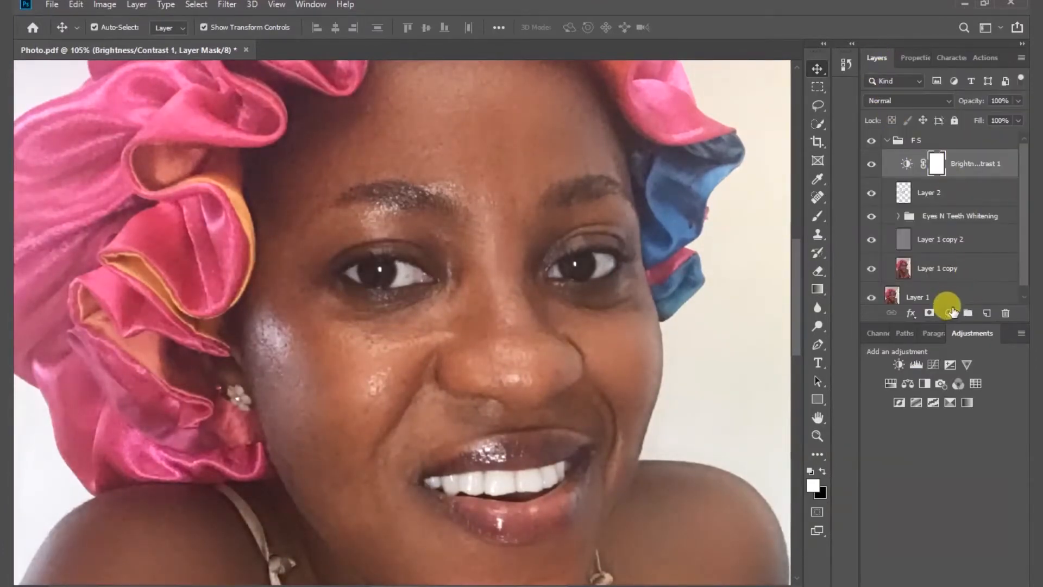
- Add a Vibrance adjustment layer above the Brightness/Contrast layer and raise its vibrance slightly
{"action": "left_click", "coordinate": [949, 313]}
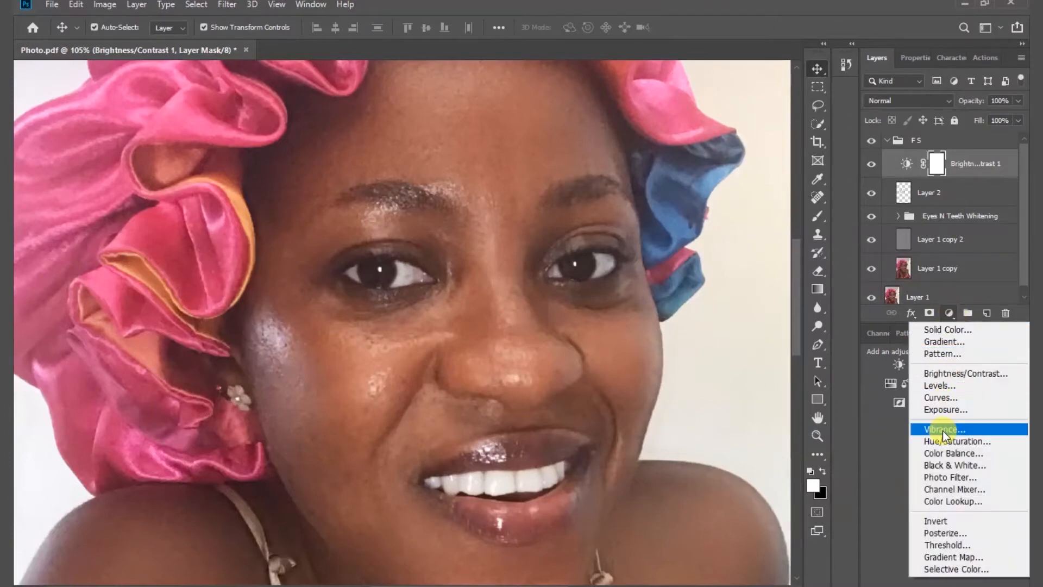
{"action": "left_click", "coordinate": [976, 432]}
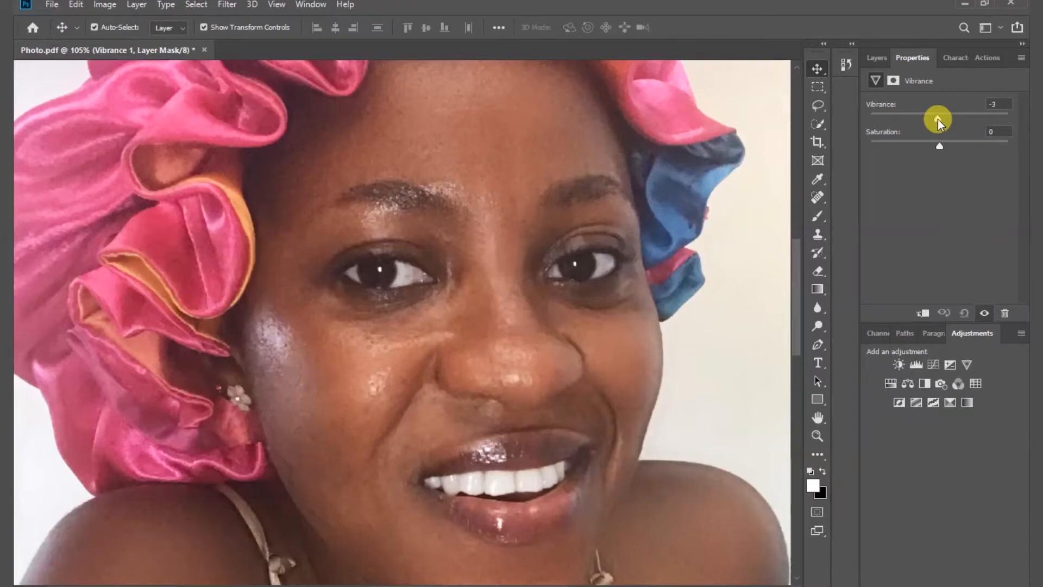
{"action": "left_click_drag", "start_coordinate": [938, 119], "coordinate": [950, 122]}
{"action": "left_click", "coordinate": [877, 57]}
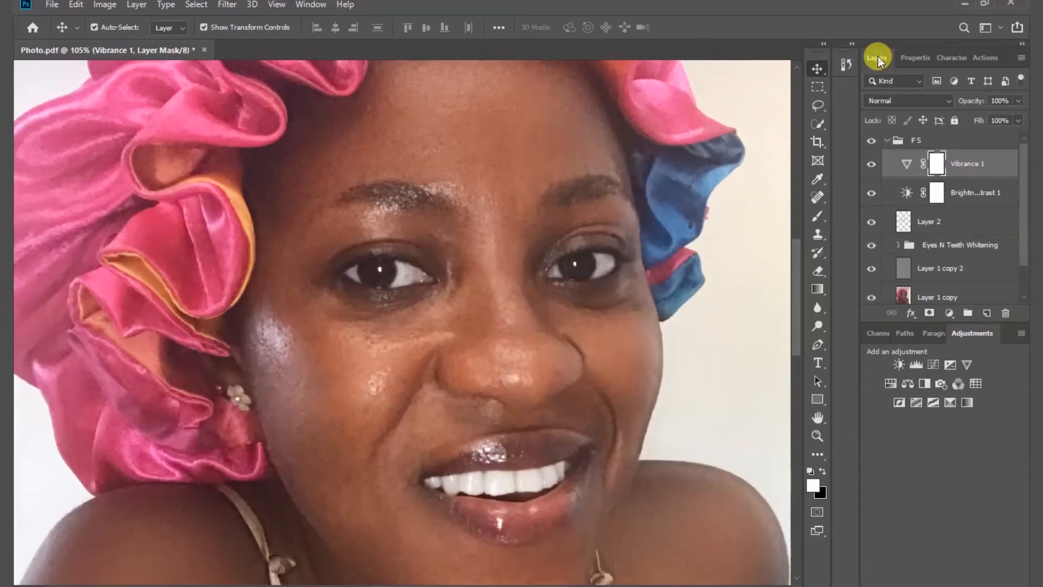
- Compare the original and retouched portrait by toggling the F S group, both in close-up and fitted on screen
{"action": "left_click", "coordinate": [885, 142]}
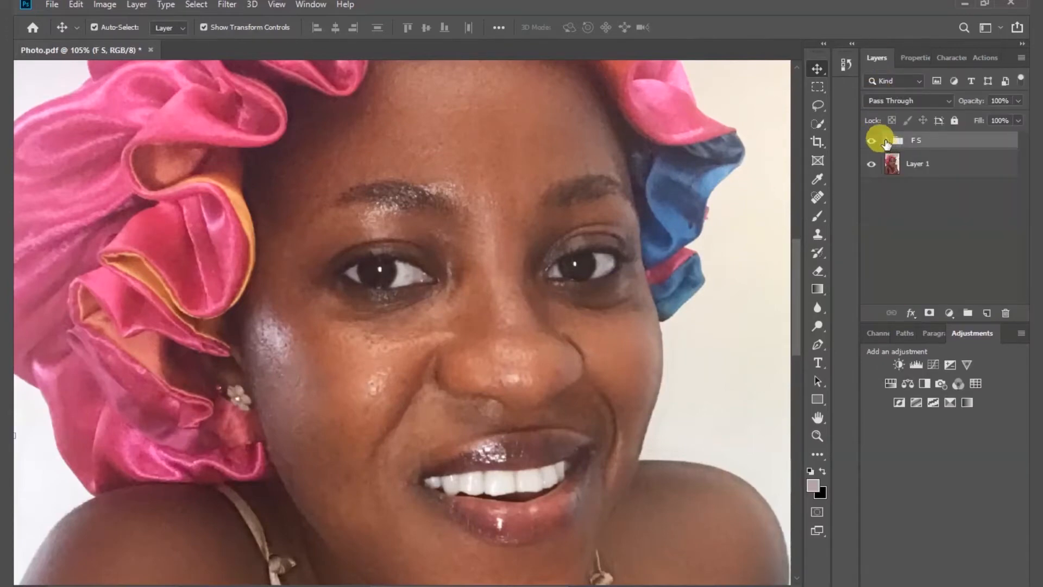
{"action": "left_click", "coordinate": [870, 143]}
{"action": "left_click", "coordinate": [871, 141]}
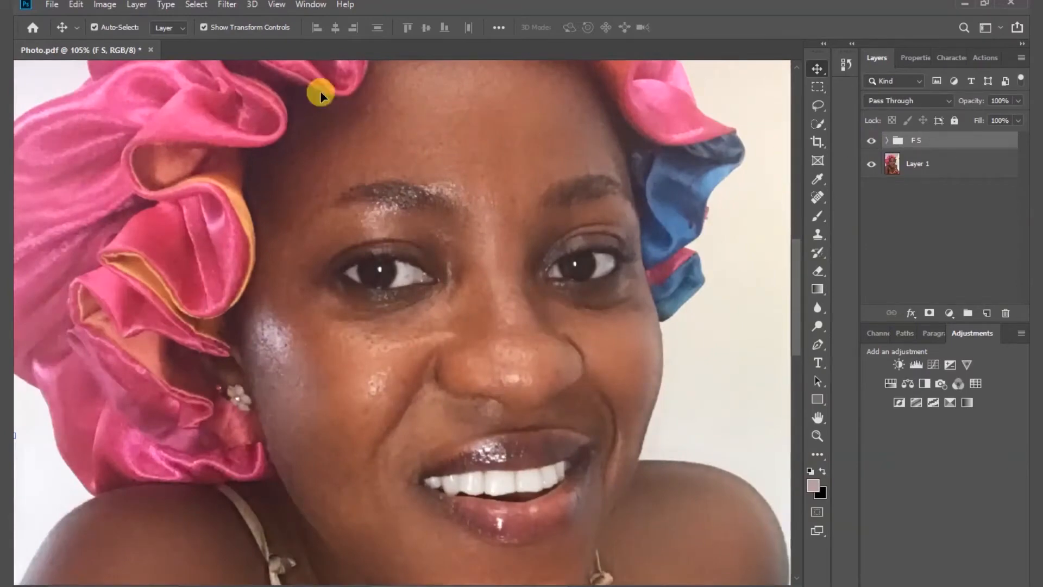
{"action": "left_click", "coordinate": [277, 7]}
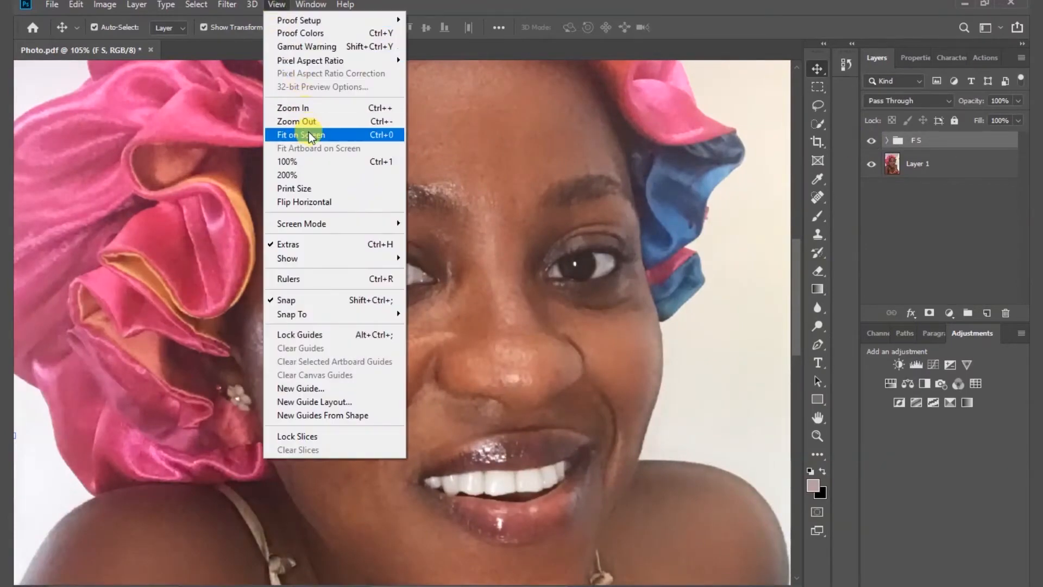
{"action": "left_click", "coordinate": [309, 135]}
{"action": "left_click", "coordinate": [679, 223]}
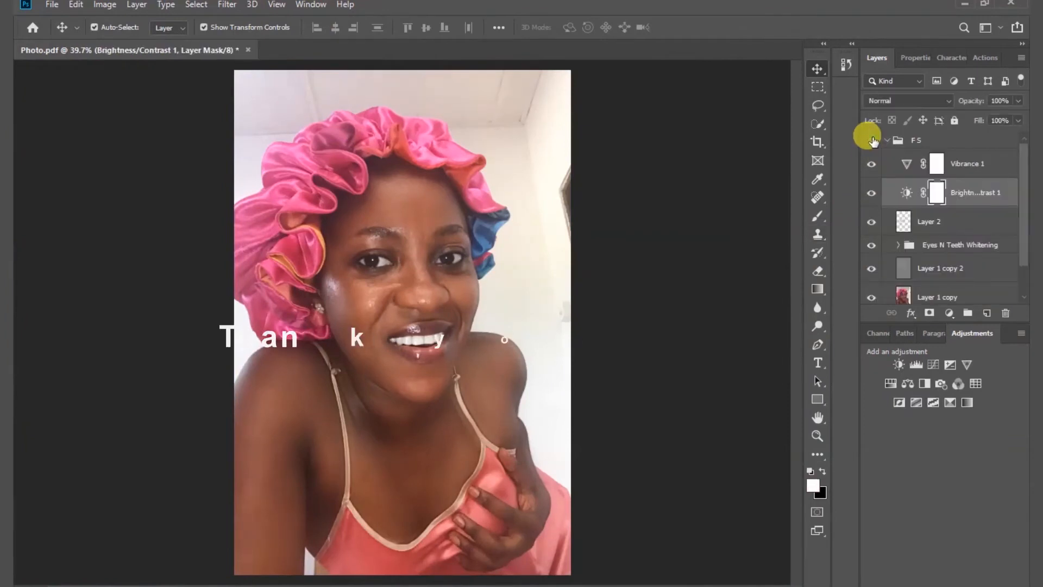
{"action": "left_click", "coordinate": [871, 141]}
{"action": "left_click", "coordinate": [872, 141]}
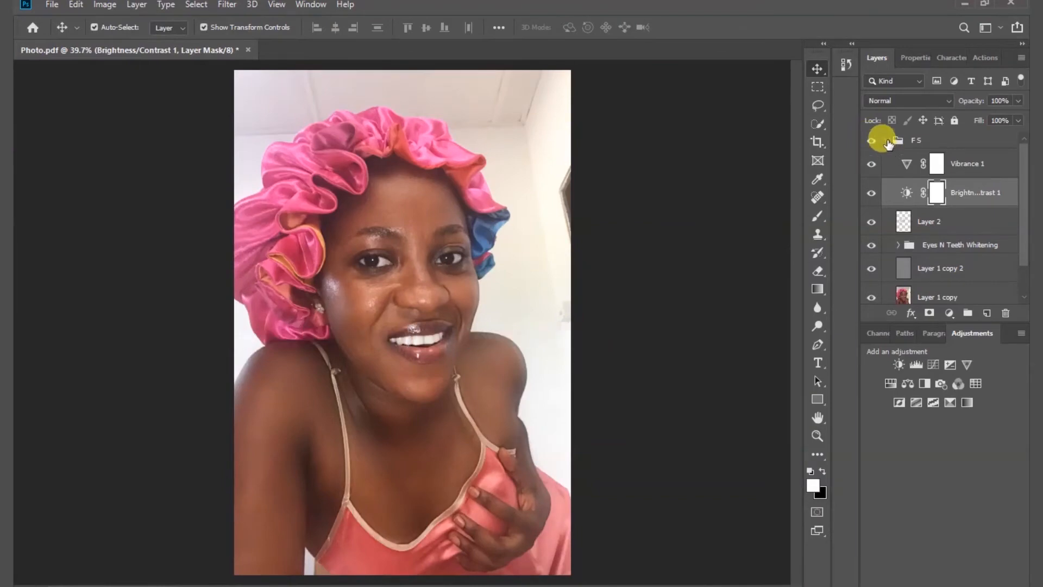
{"action": "left_click", "coordinate": [888, 141]}
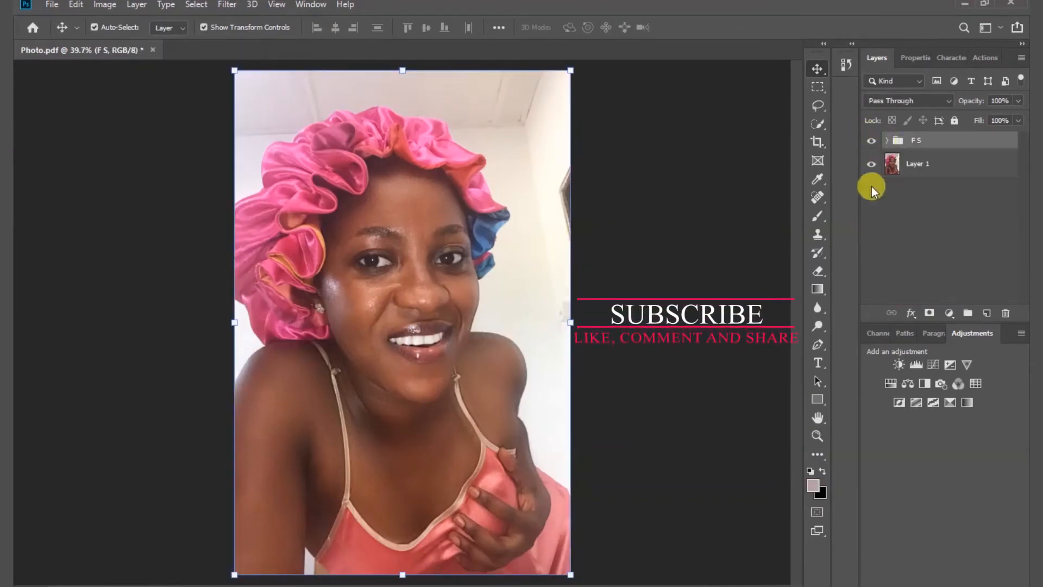
{"action": "left_click", "coordinate": [894, 218]}
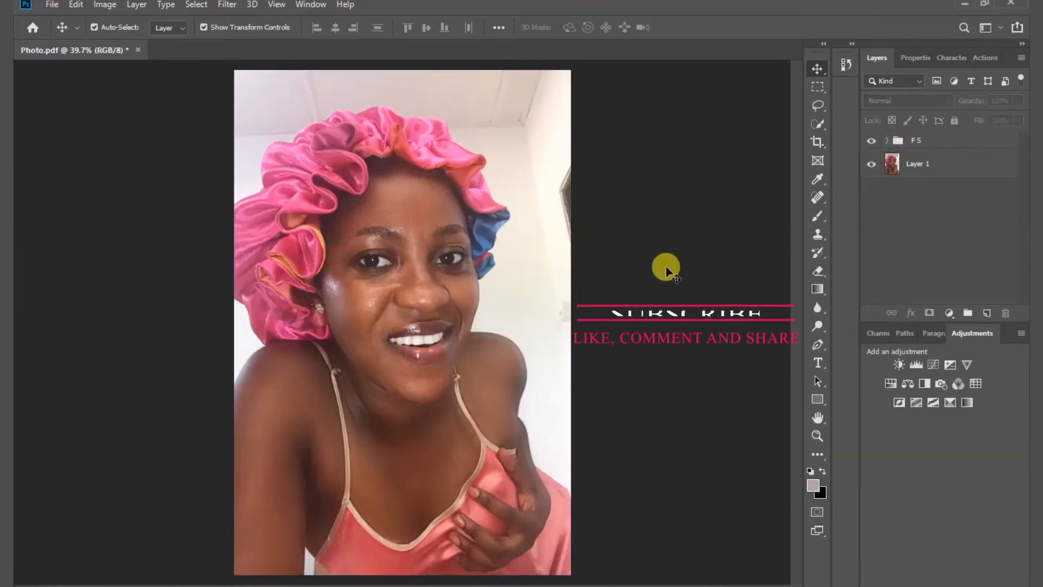
- Inspect the finished retouching on the face at several zoom levels
{"action": "scroll", "coordinate": [419, 251], "scroll_direction": "up", "scroll_amount": 3}
{"action": "scroll", "coordinate": [403, 266], "scroll_direction": "up", "scroll_amount": 2}
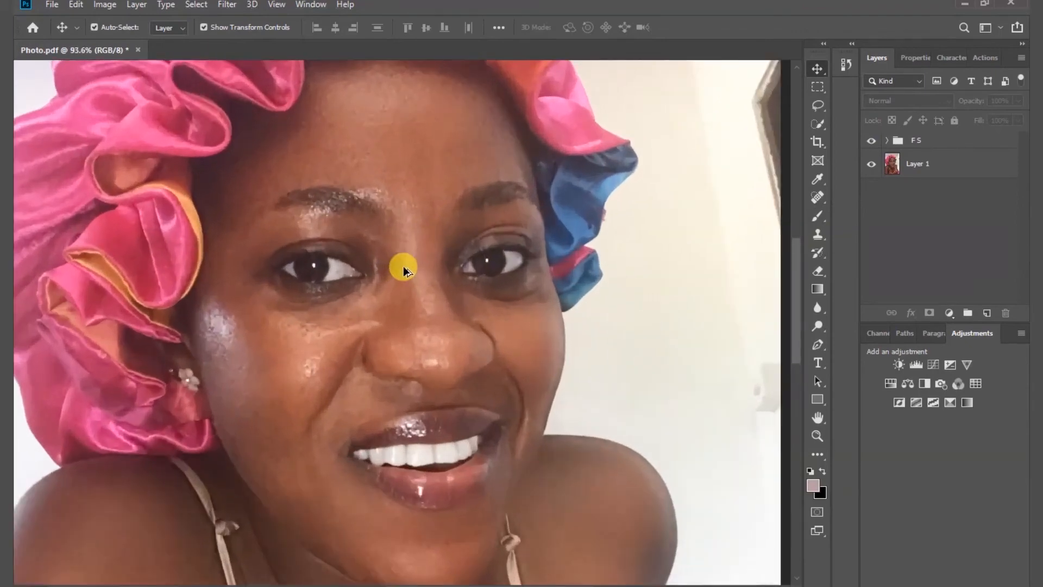
{"action": "scroll", "coordinate": [403, 266], "scroll_direction": "down", "scroll_amount": 3}
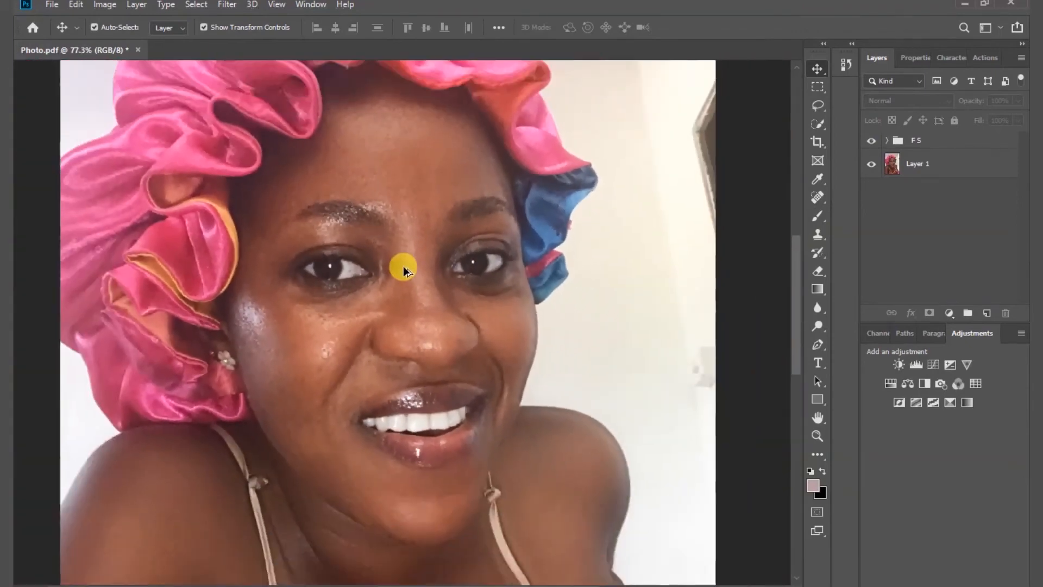
{"action": "scroll", "coordinate": [403, 266], "scroll_direction": "down", "scroll_amount": 2}
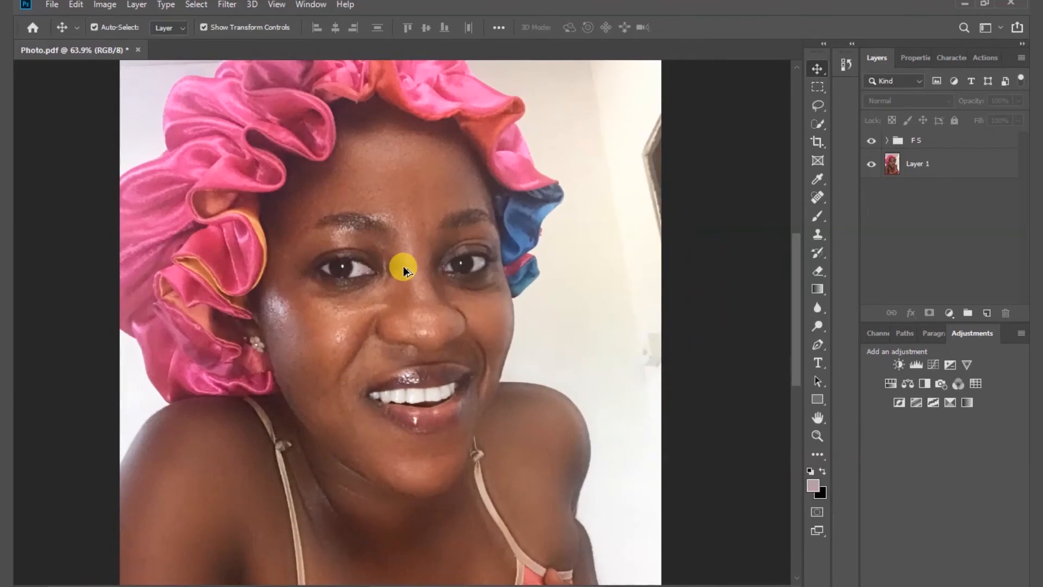